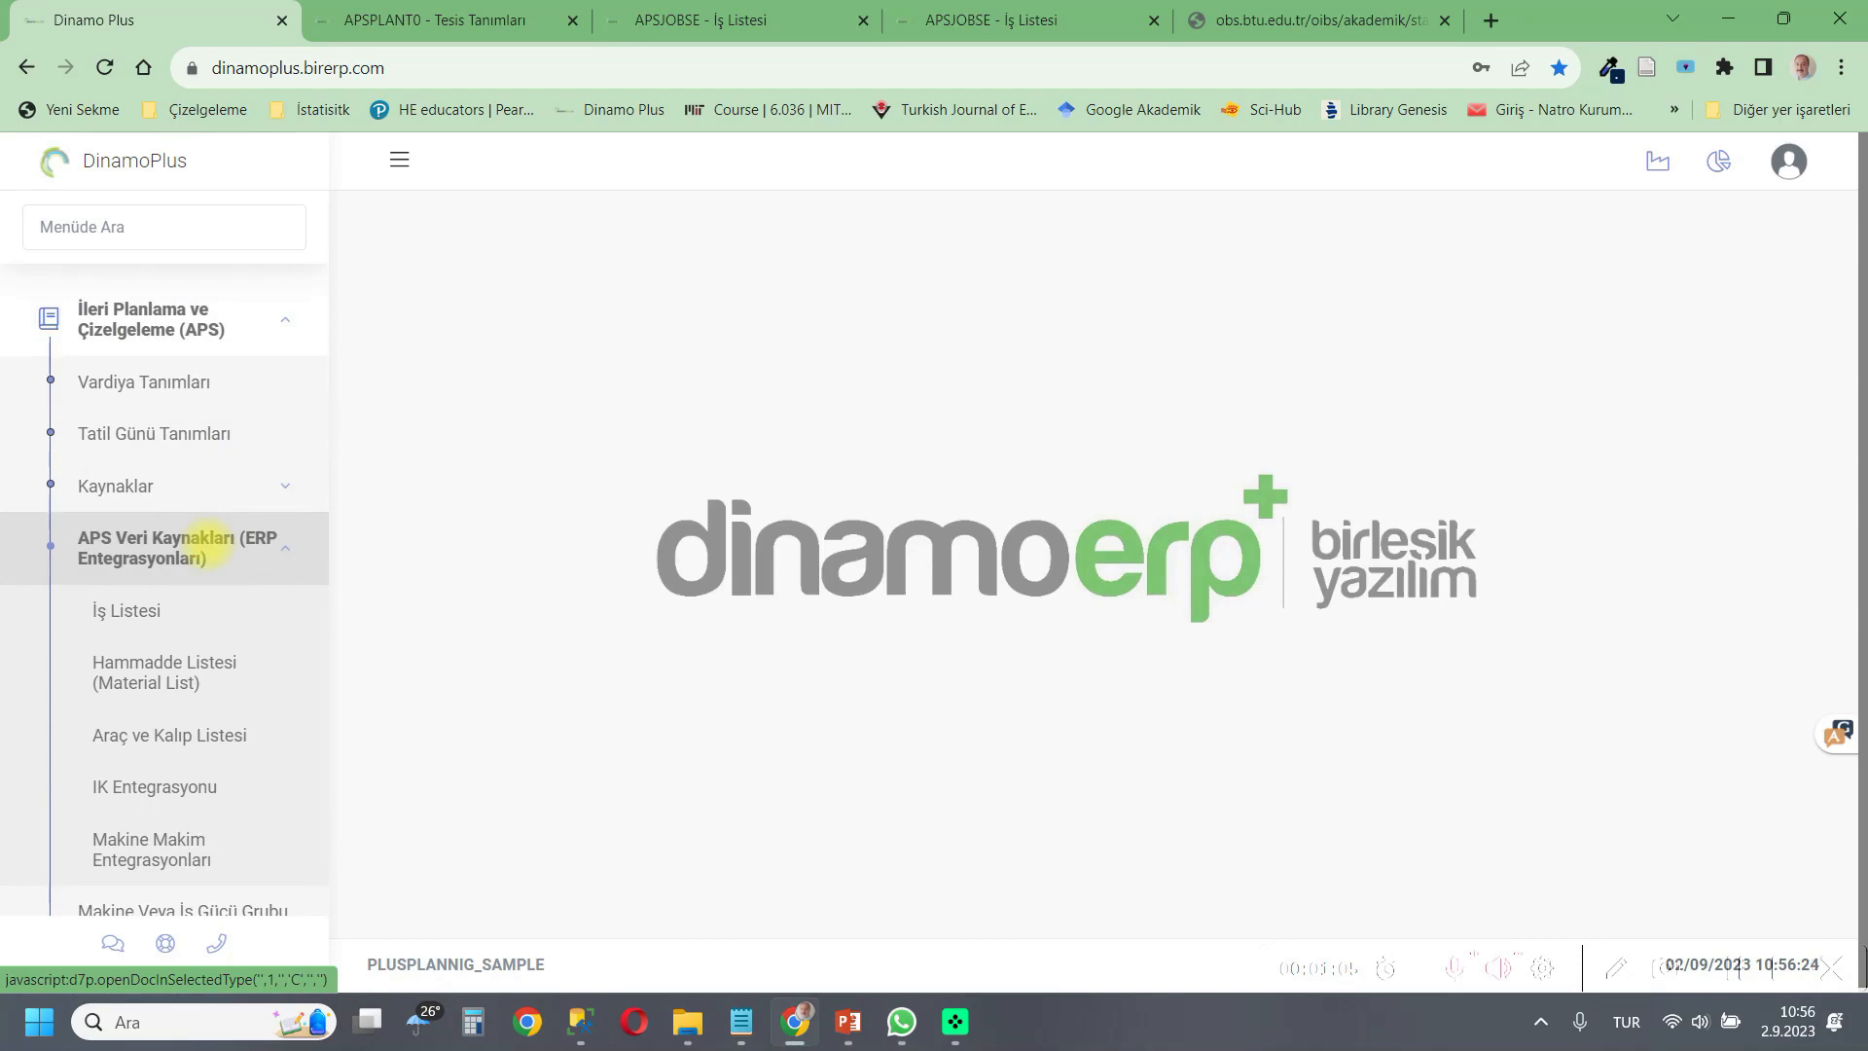
# Open the İş Listesi page under APS Veri Kaynakları and set the document number to SAMPLE09_JOBS.
pyautogui.click(192, 621)
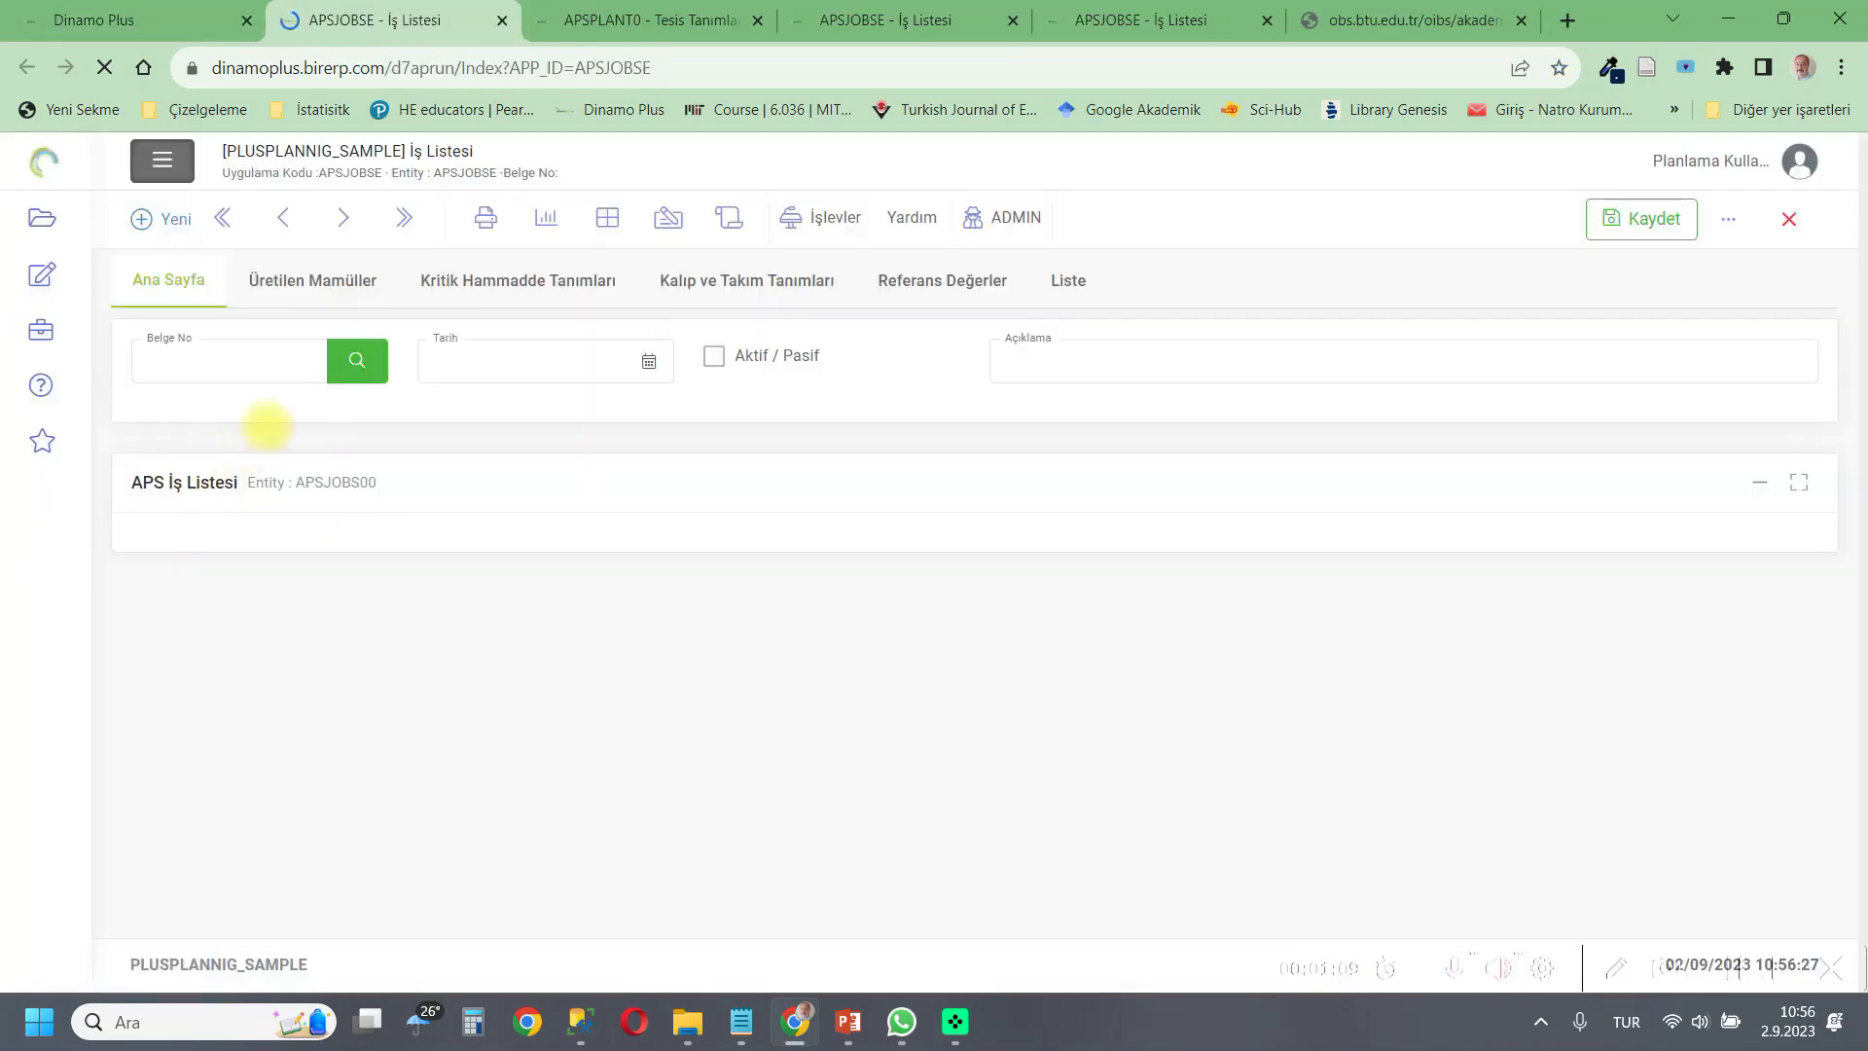
pyautogui.click(211, 367)
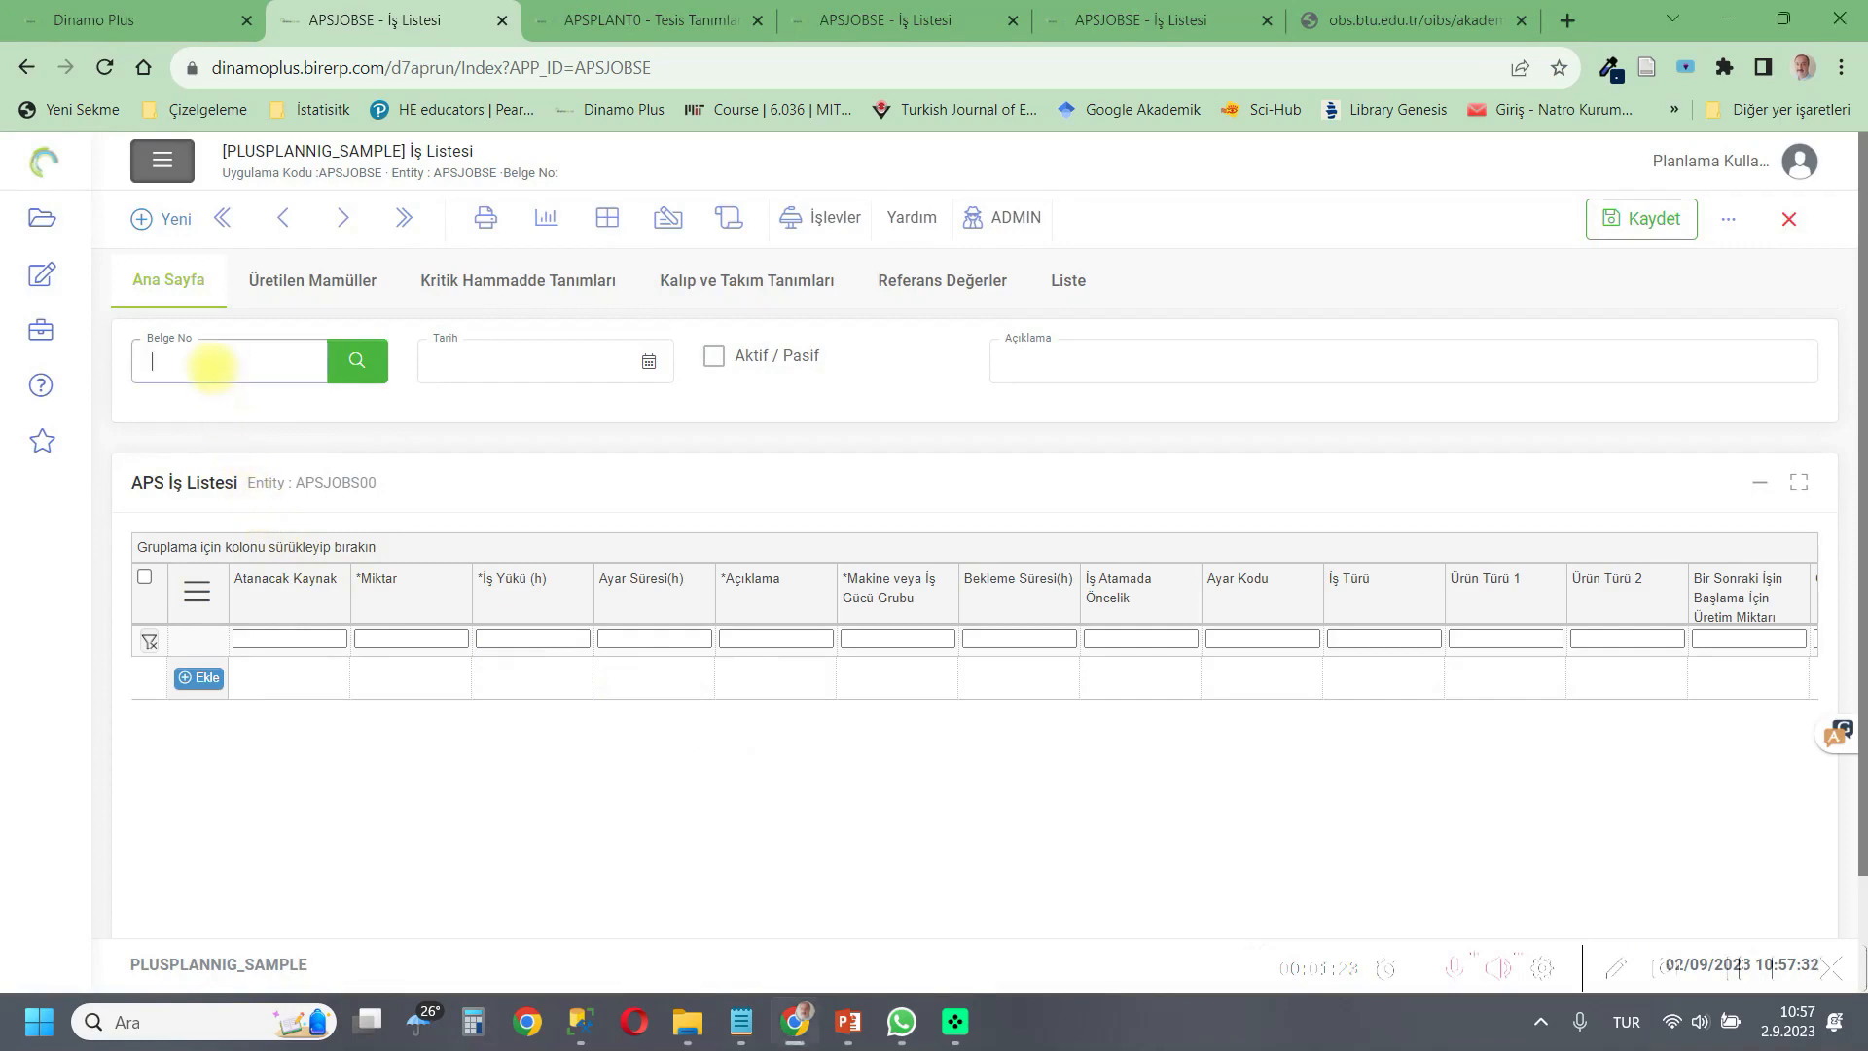
pyautogui.write('SAMPLE09_JOBS')
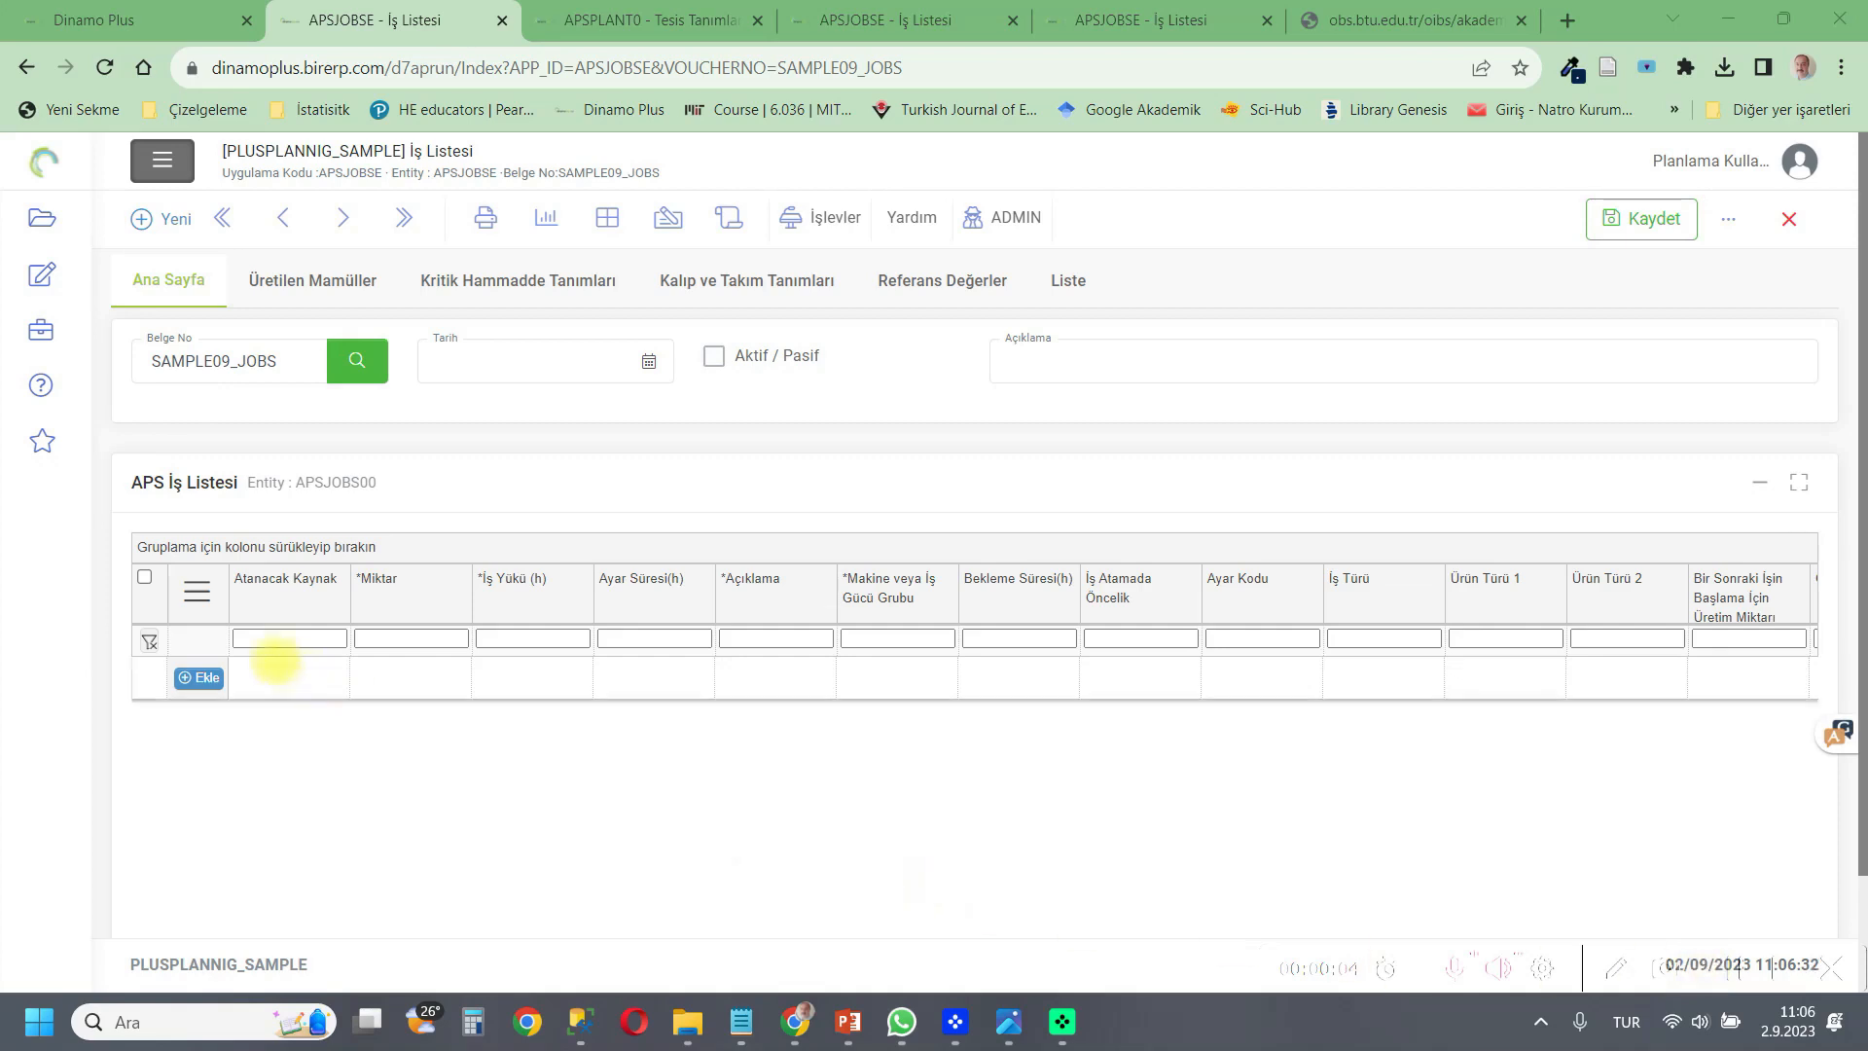
# Import the job rows from a file into the APS İş Listesi grid.
pyautogui.click(198, 591)
pyautogui.click(255, 909)
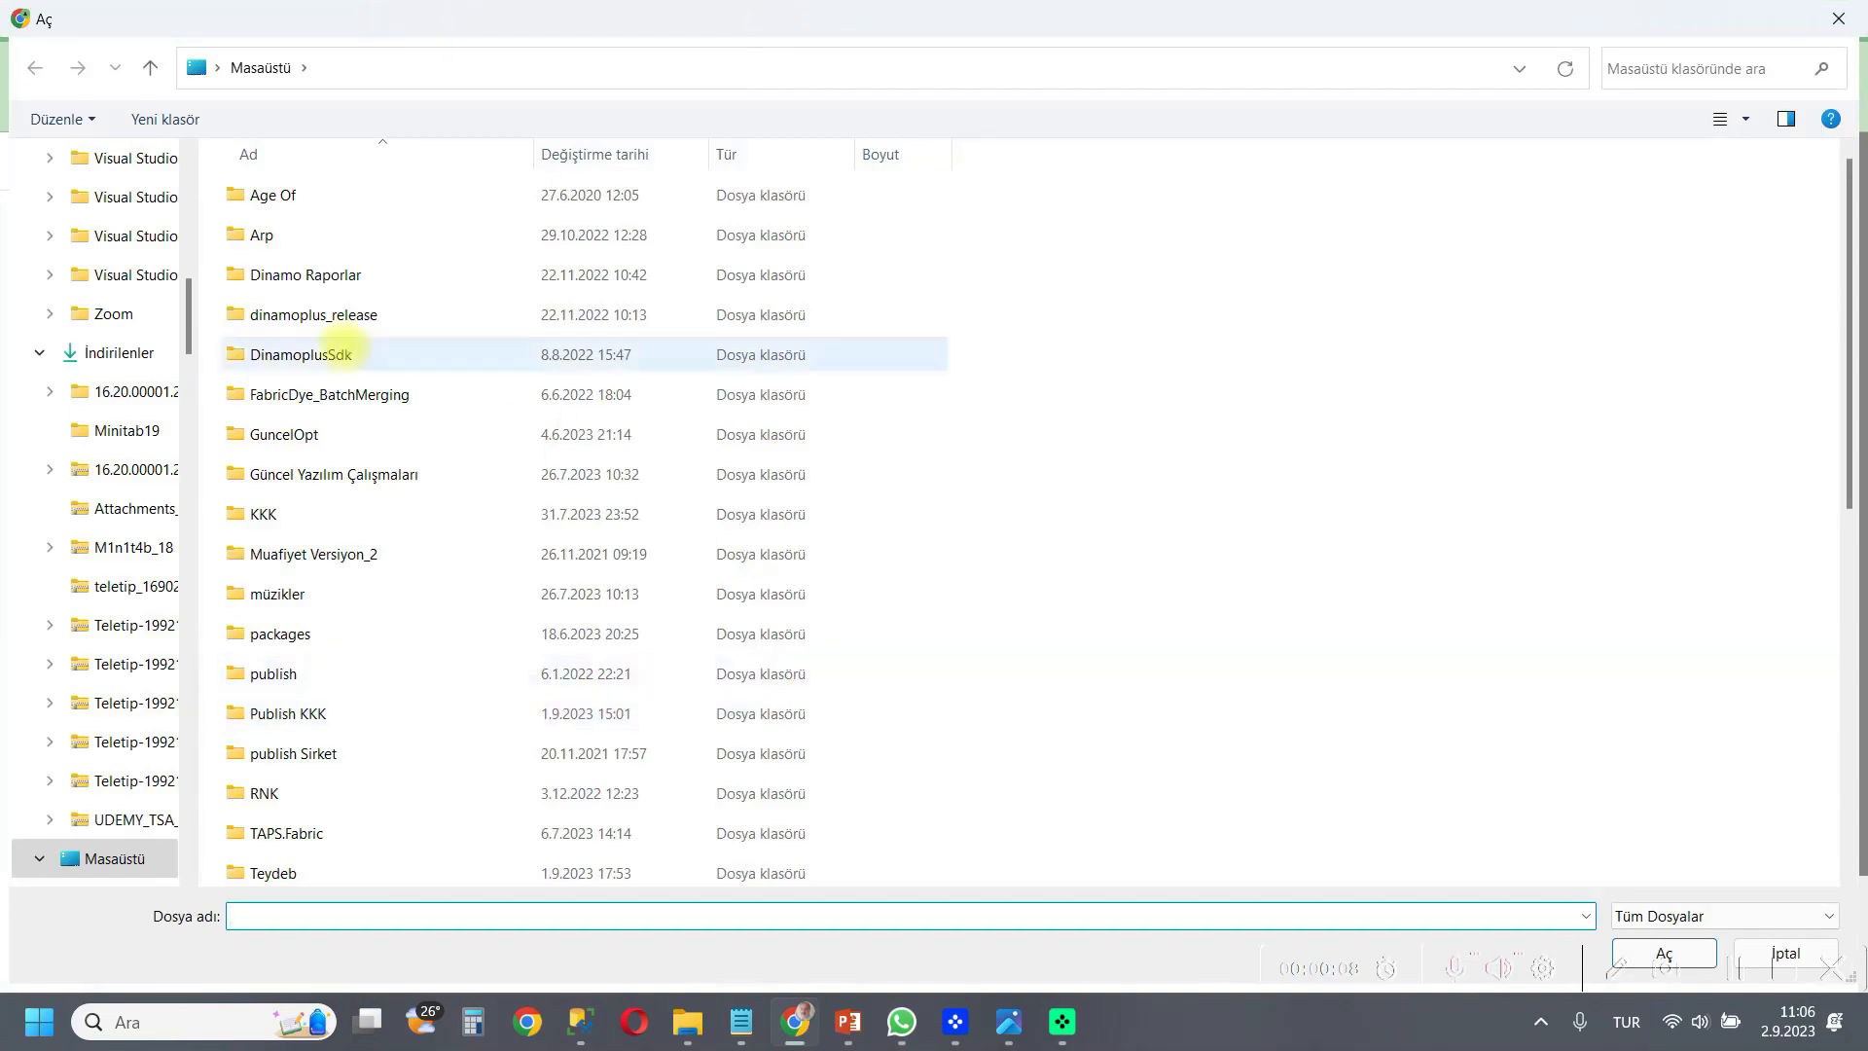
pyautogui.click(413, 662)
pyautogui.doubleClick(414, 662)
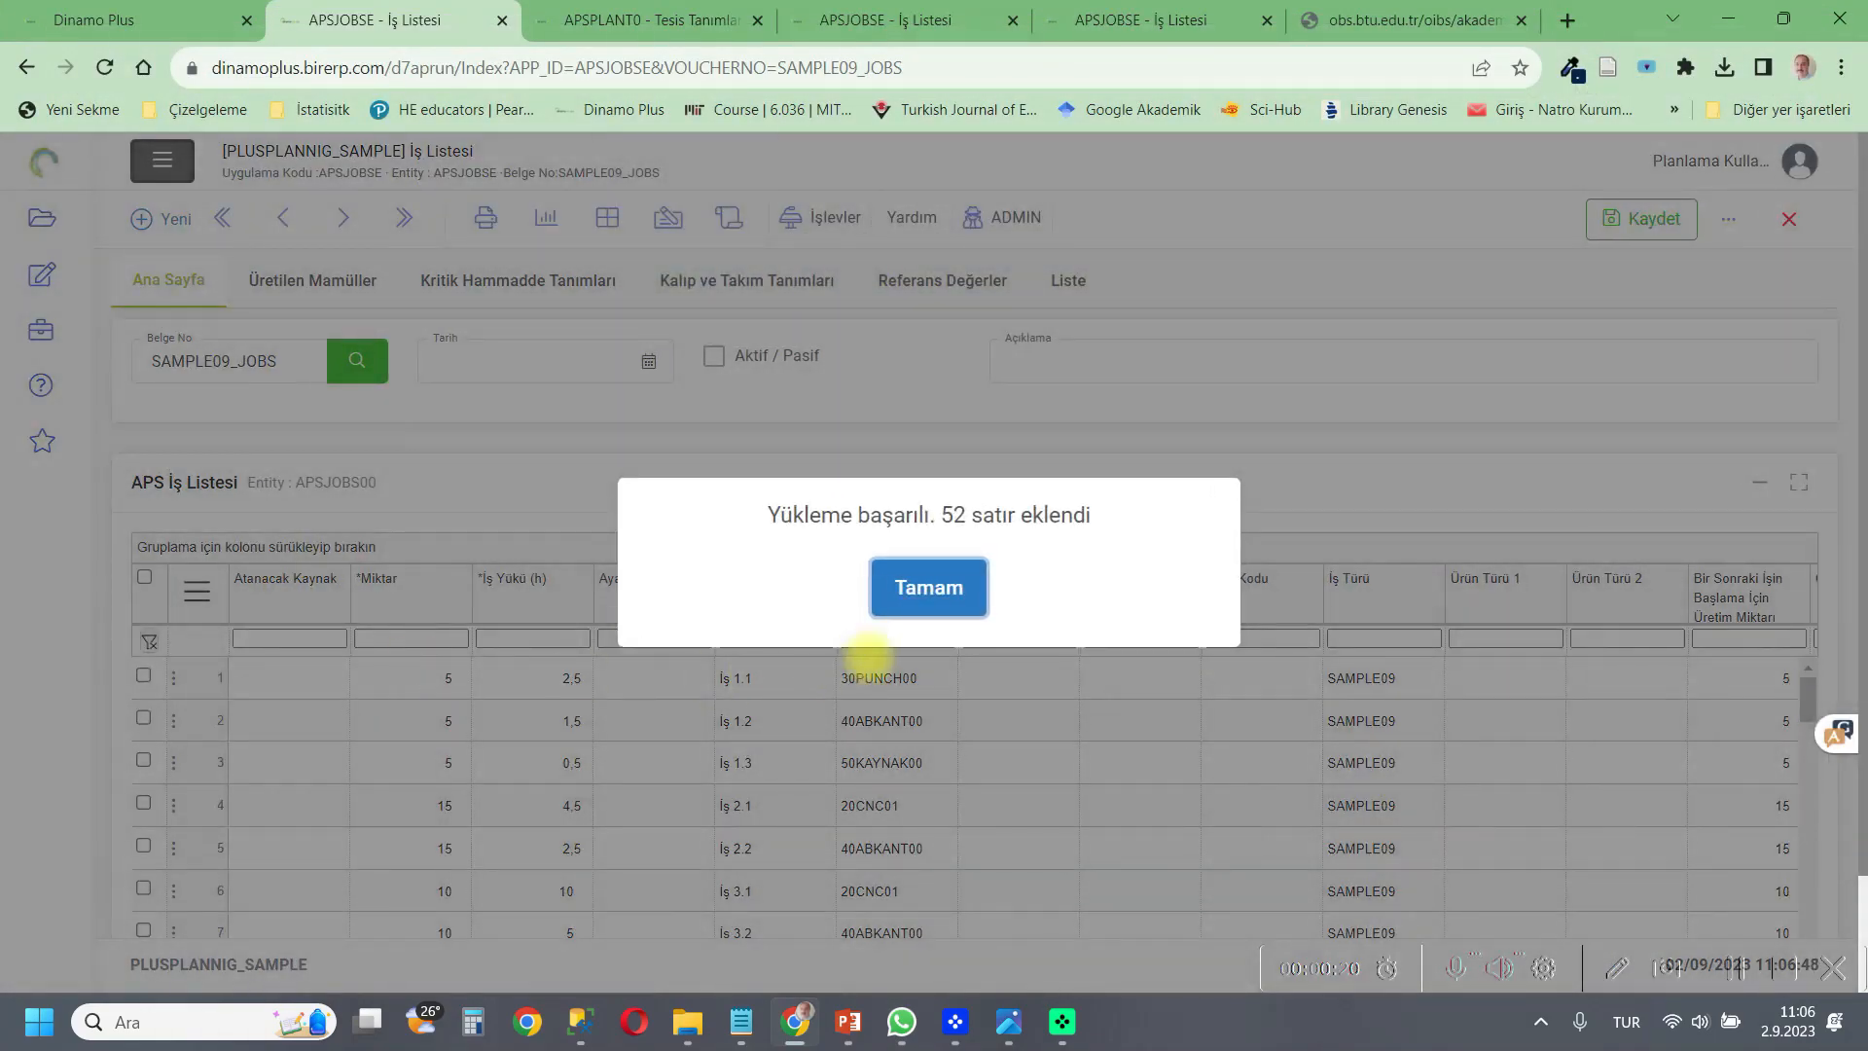
pyautogui.click(922, 588)
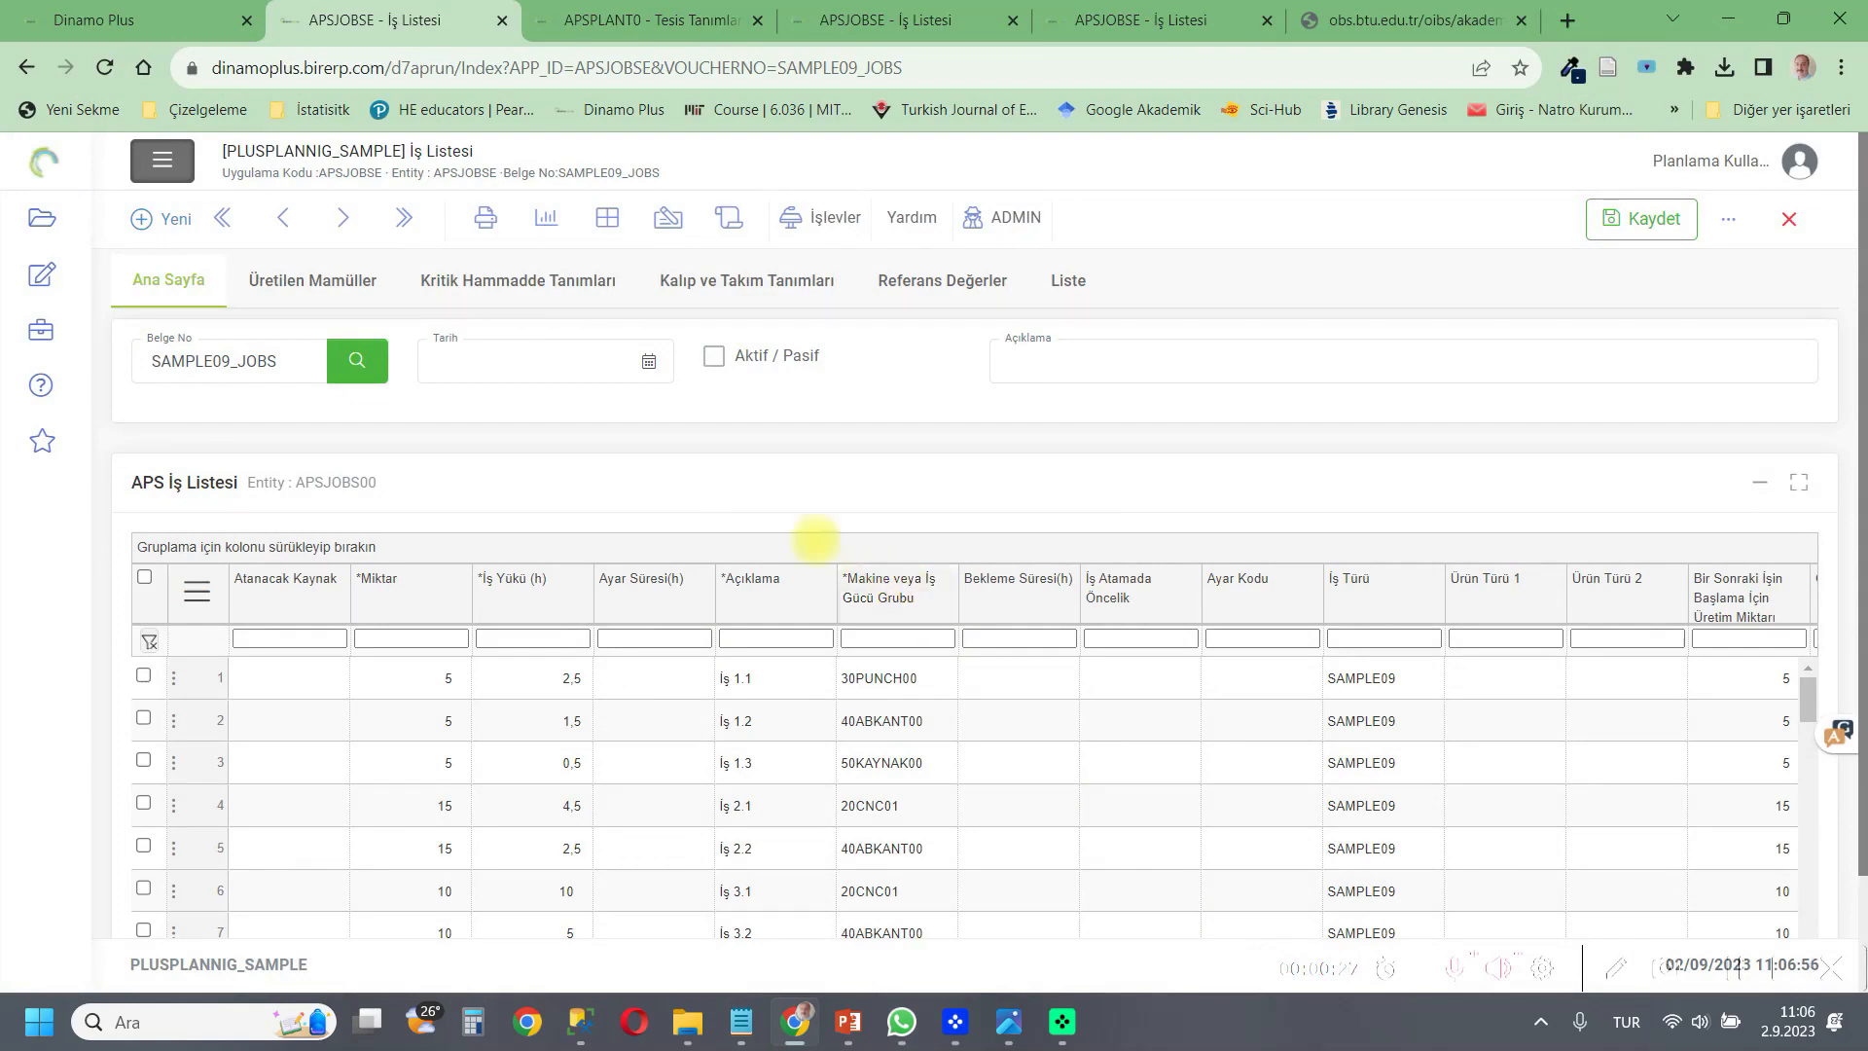
# Add material A with quantity 5 to the work order material list in Kritik Hammadde Tanımları.
pyautogui.click(517, 278)
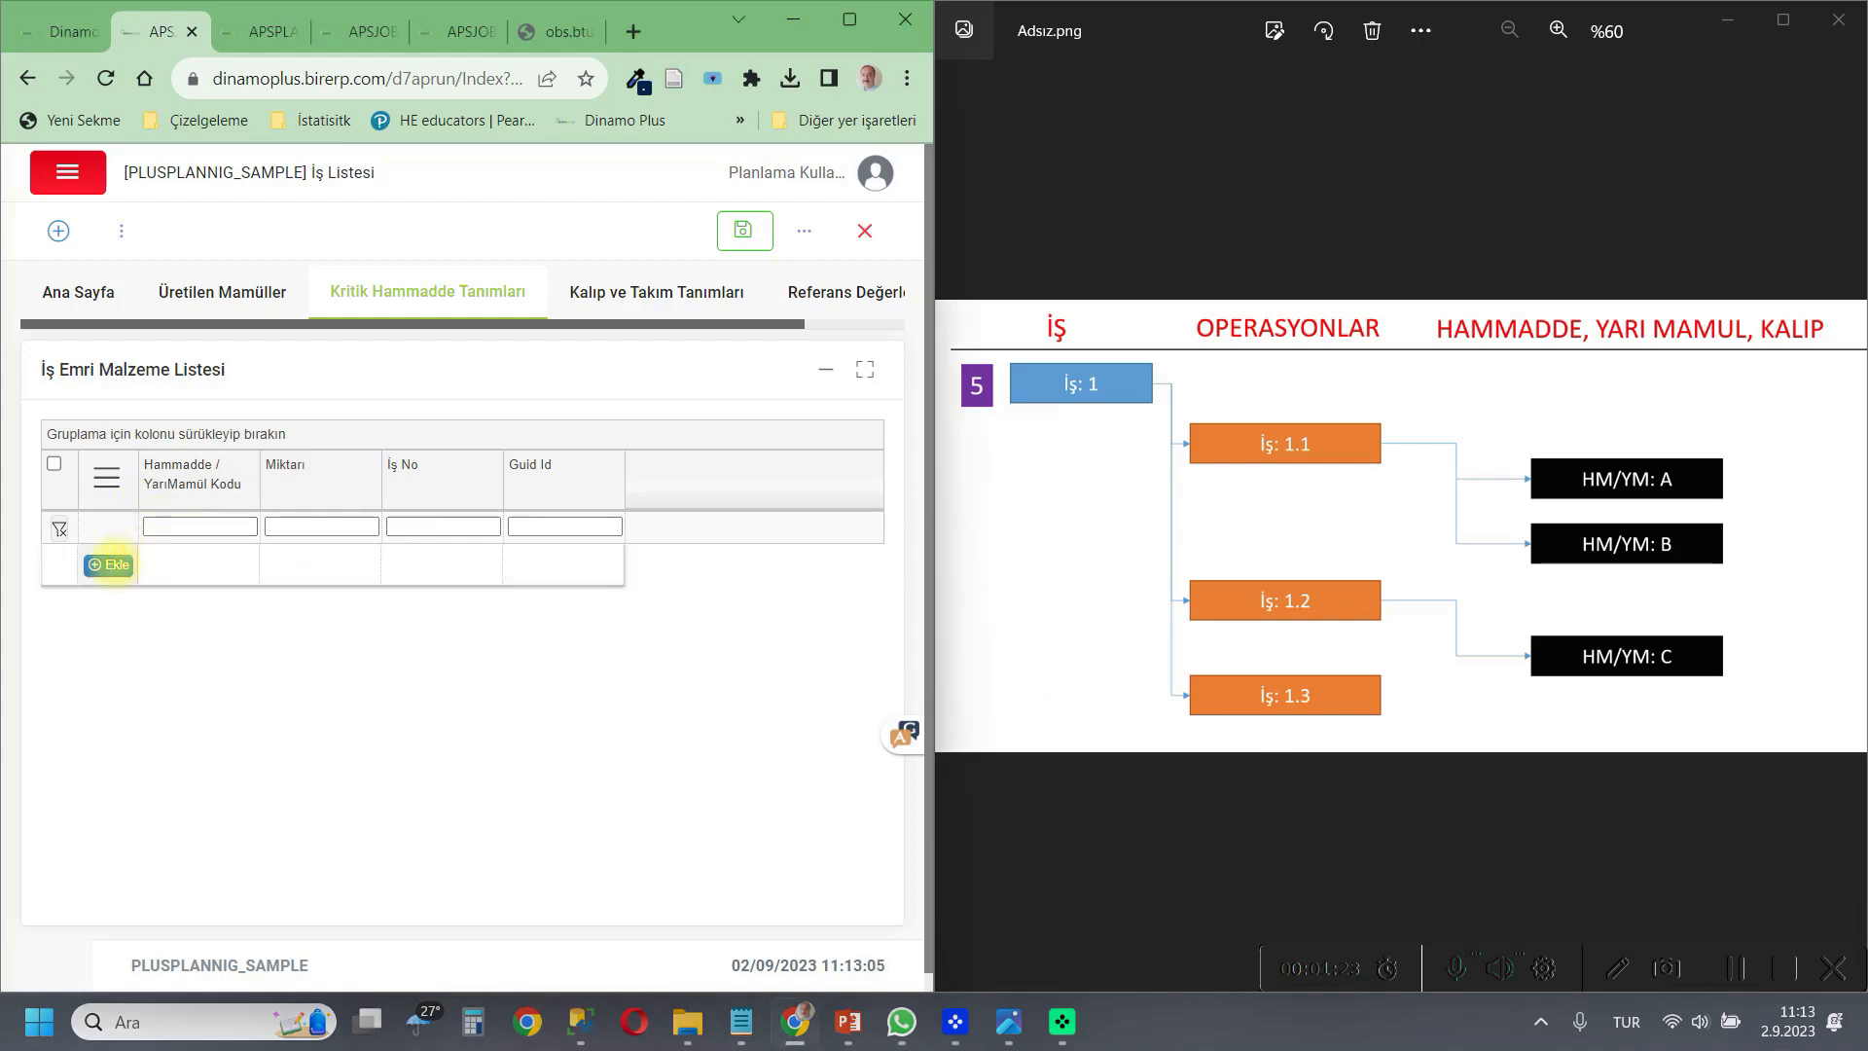
pyautogui.click(108, 565)
pyautogui.click(161, 573)
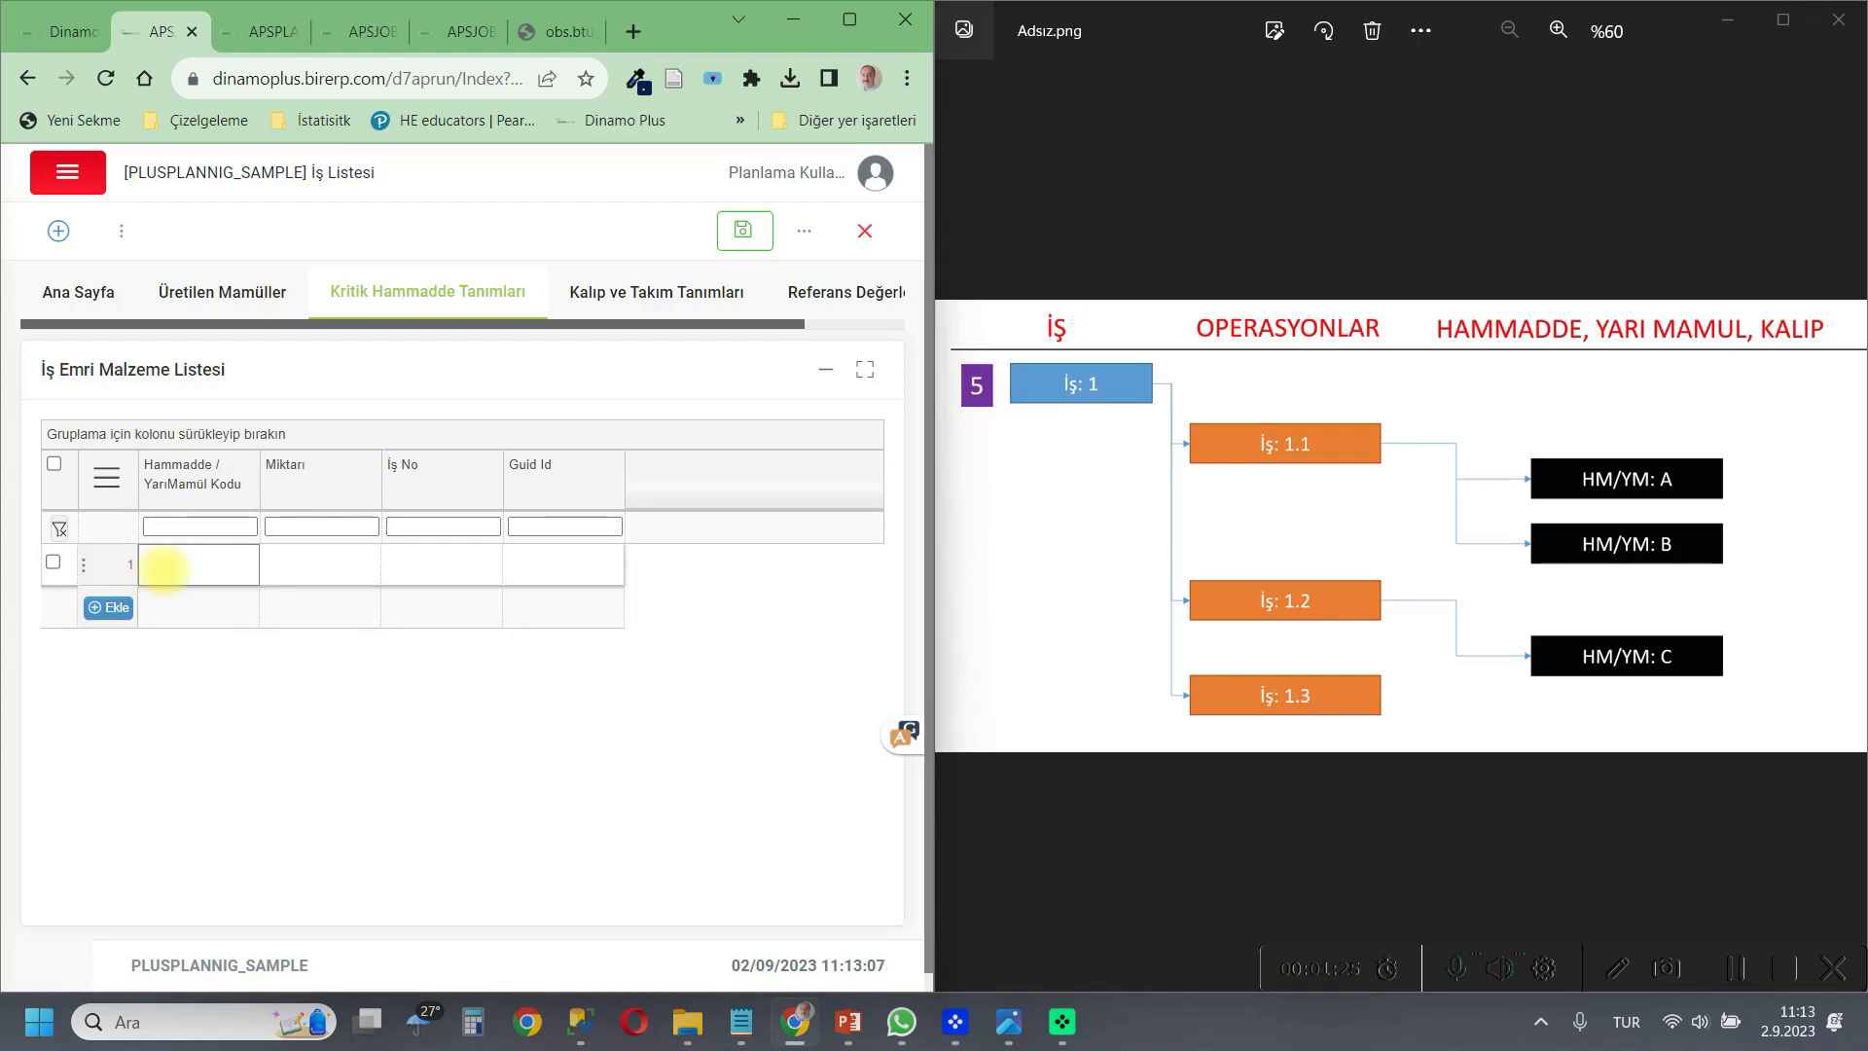
pyautogui.click(282, 563)
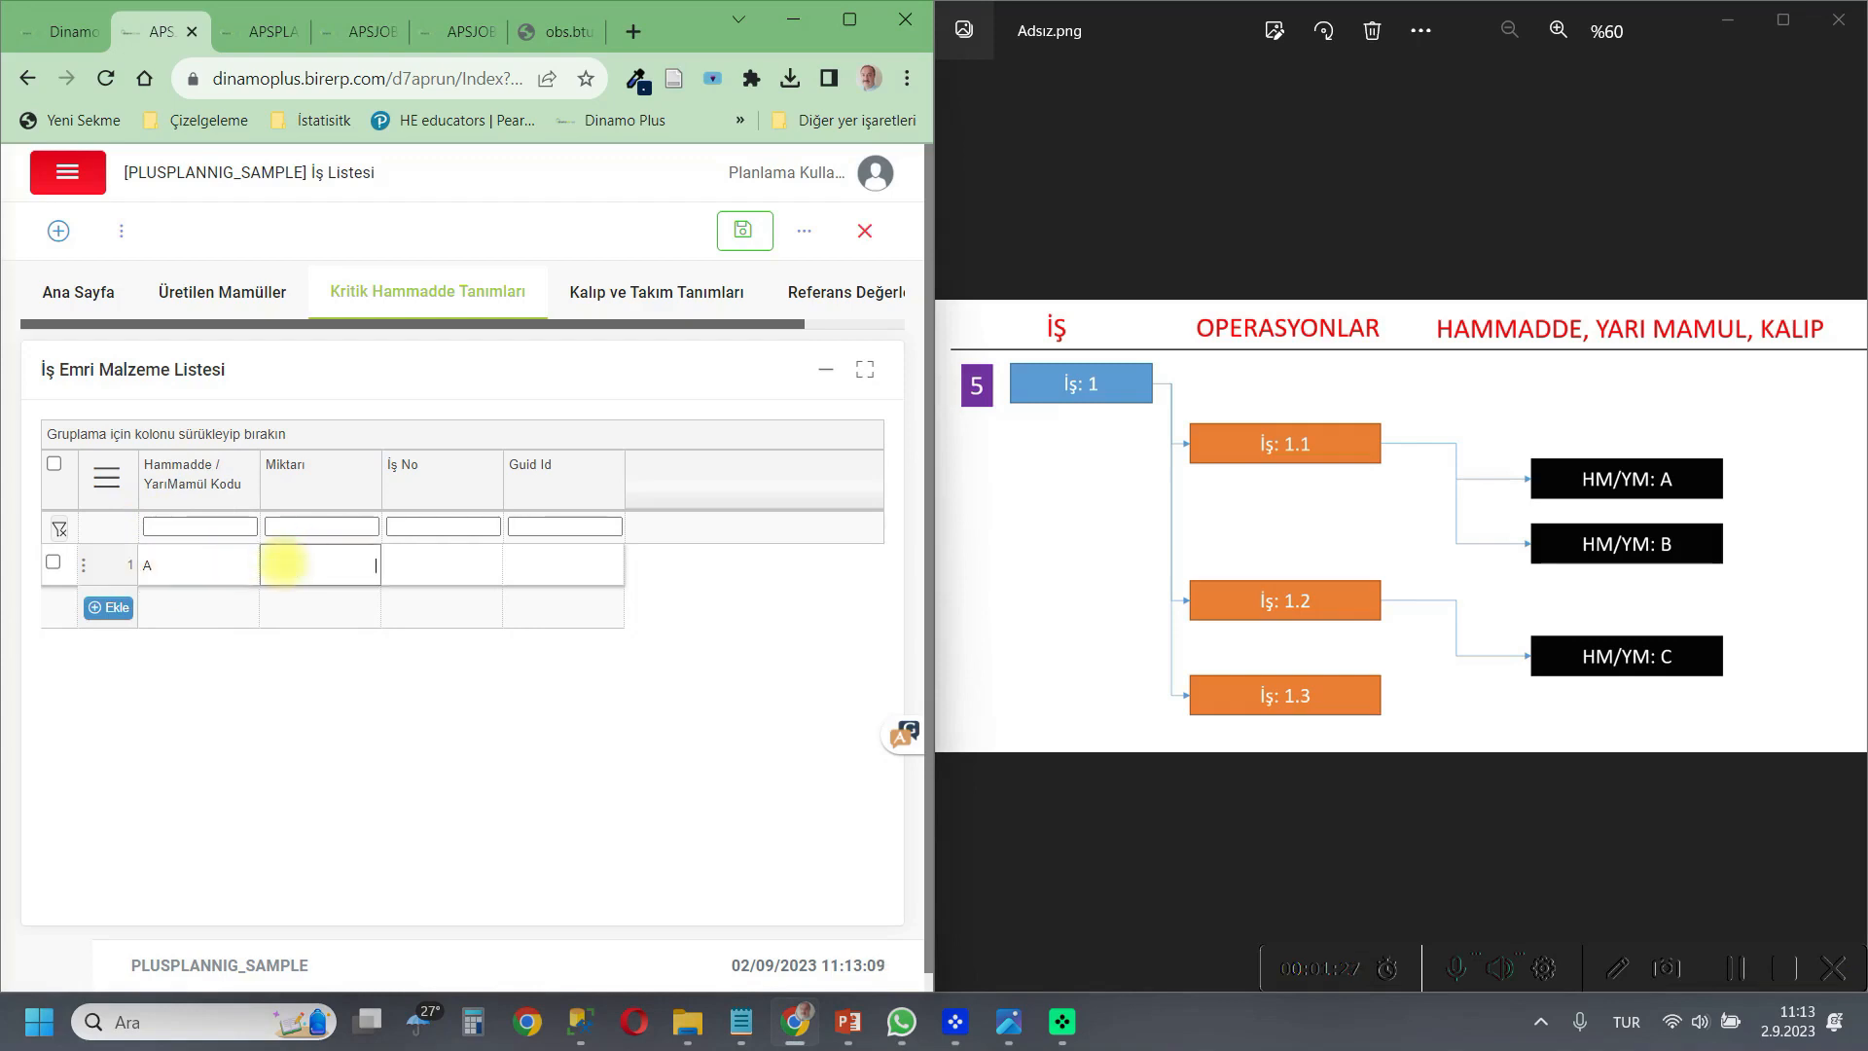
pyautogui.write('5')
# Add materials B and C to the work order material list, each with quantity 5.
pyautogui.click(108, 607)
pyautogui.click(156, 606)
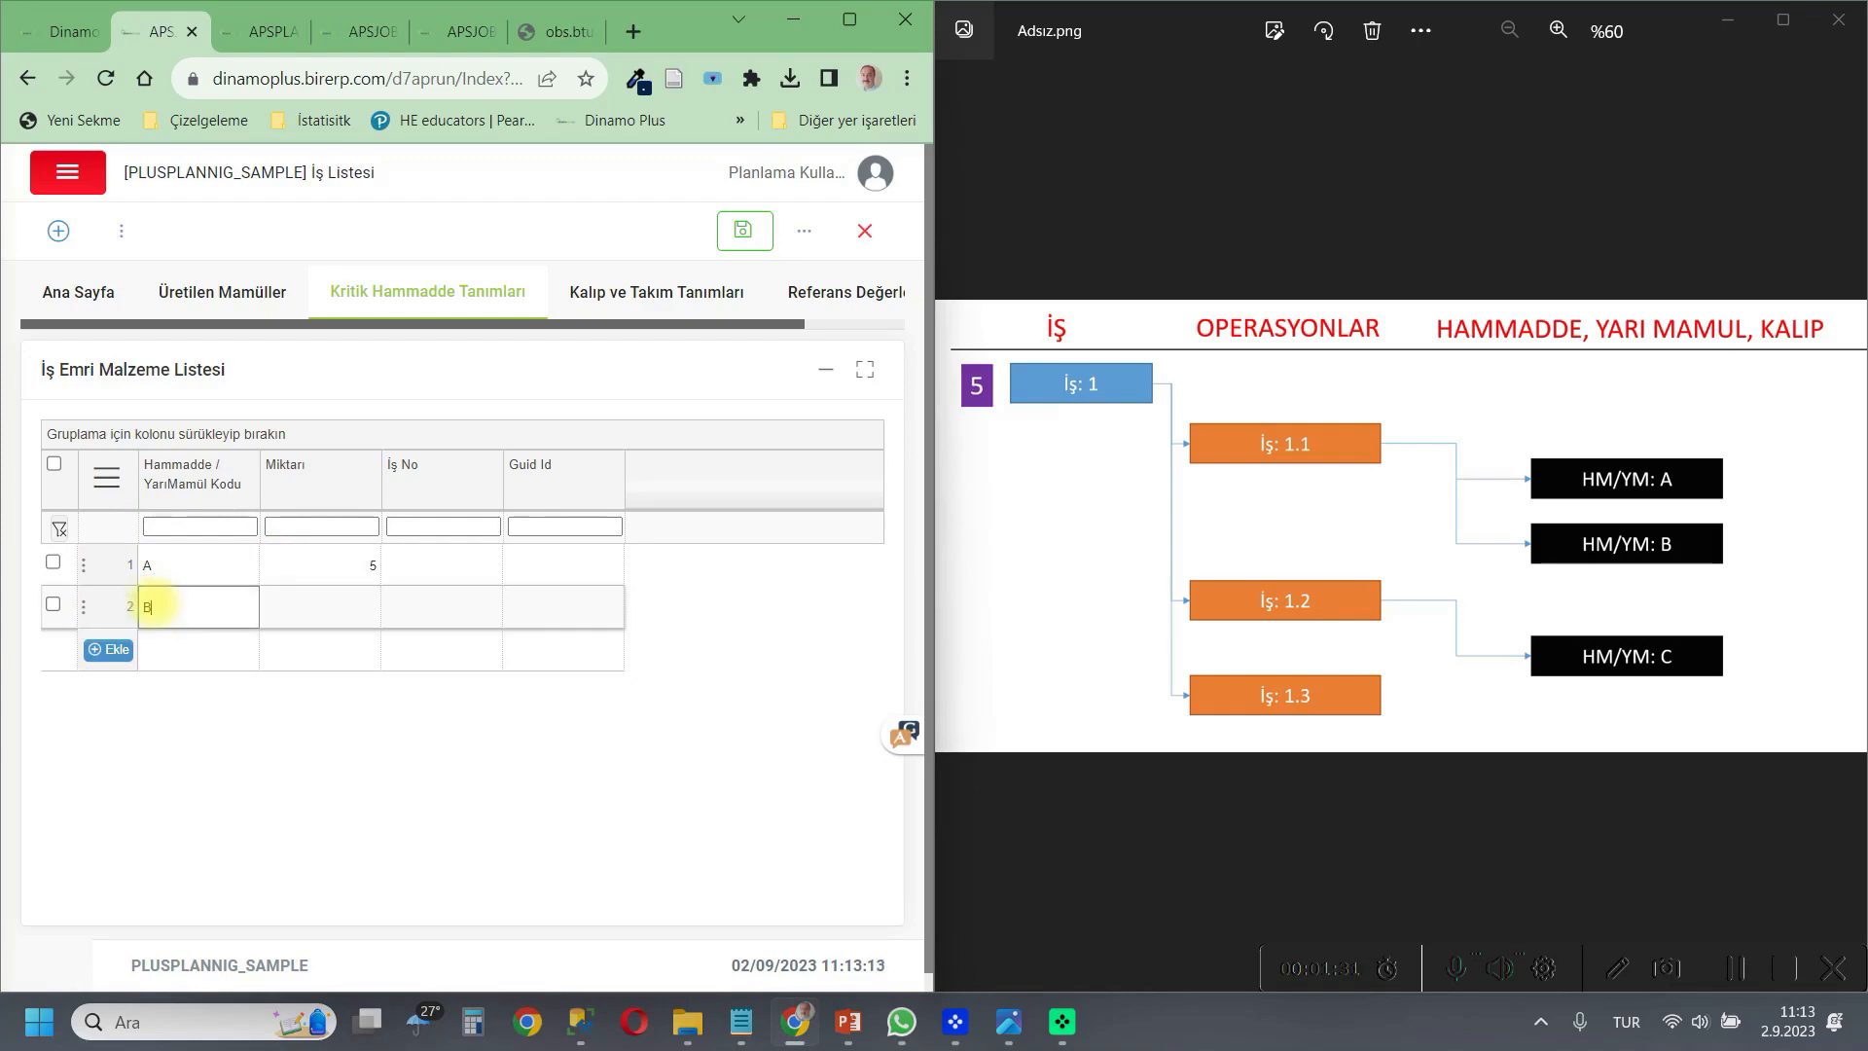
pyautogui.click(317, 607)
pyautogui.write('5')
pyautogui.click(108, 649)
pyautogui.click(177, 652)
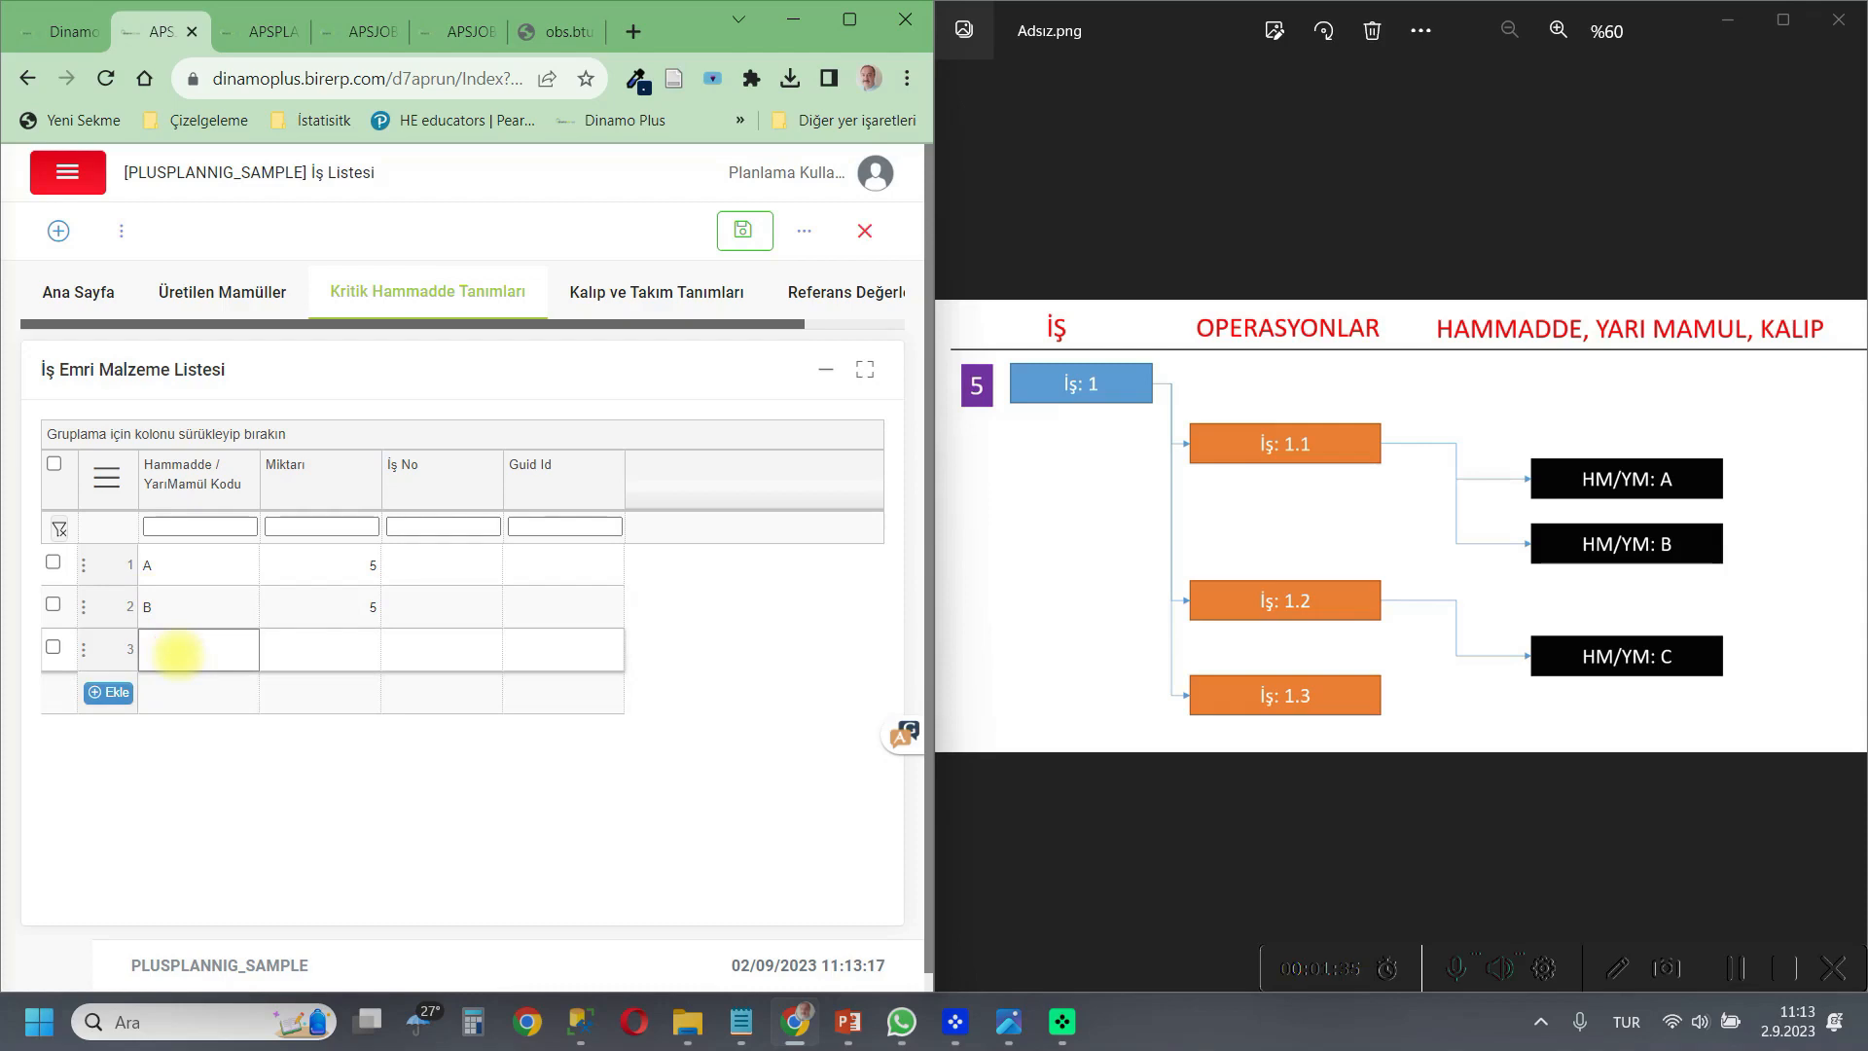
pyautogui.click(325, 650)
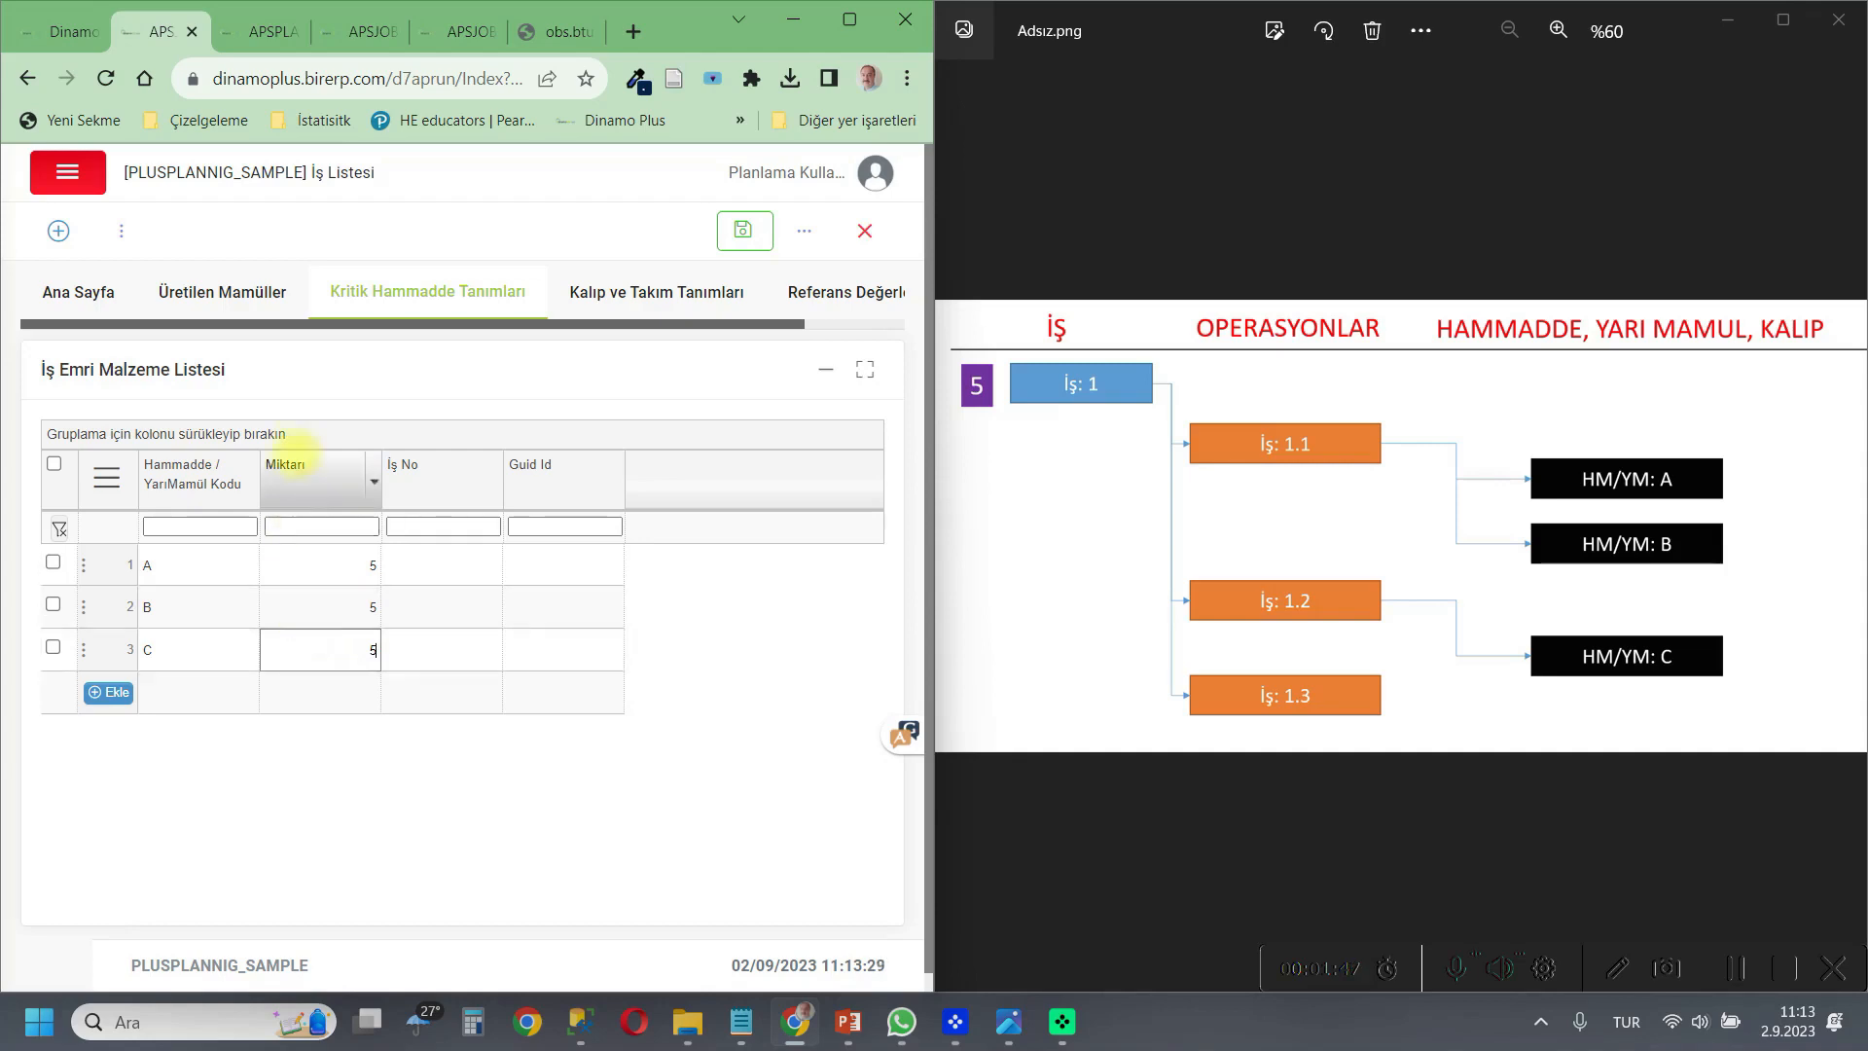
# Copy the İş No value Z_M00001.000001 of operation İş 1.1 from the job list on Ana Sayfa.
pyautogui.click(94, 299)
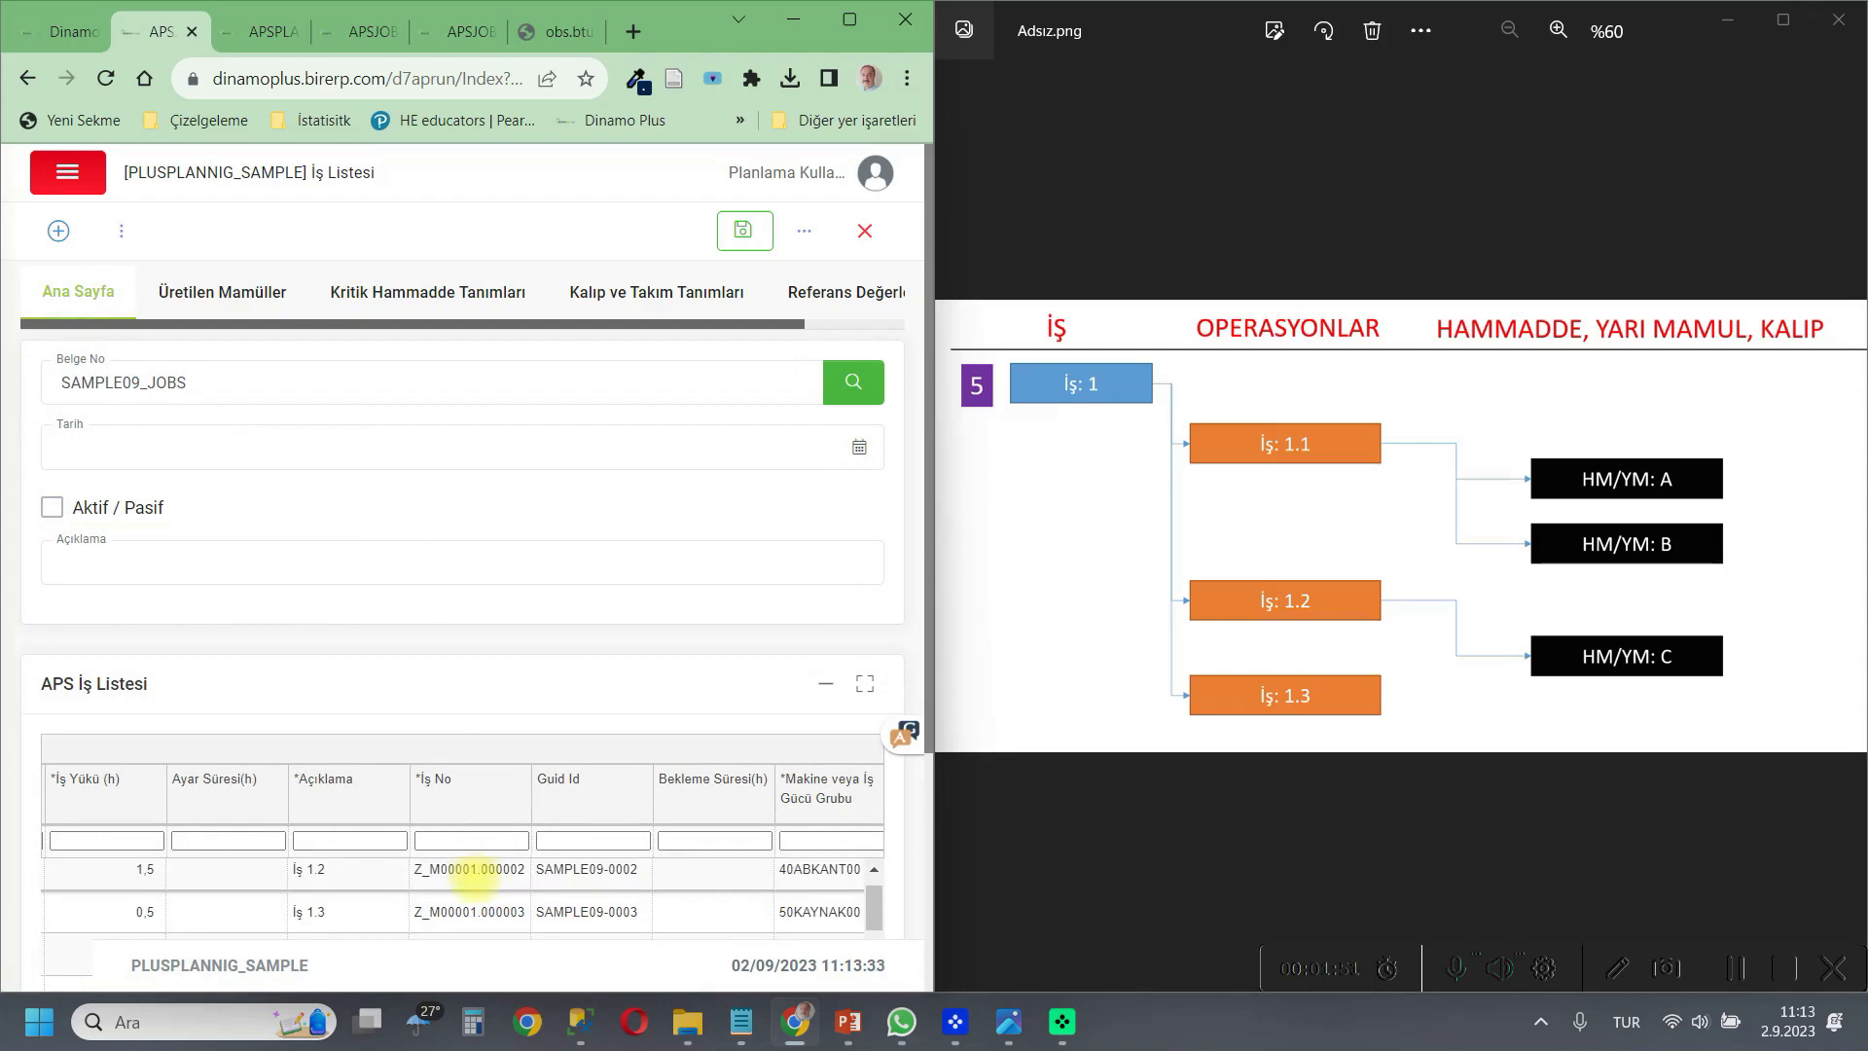
pyautogui.scroll(-1, 827, 569)
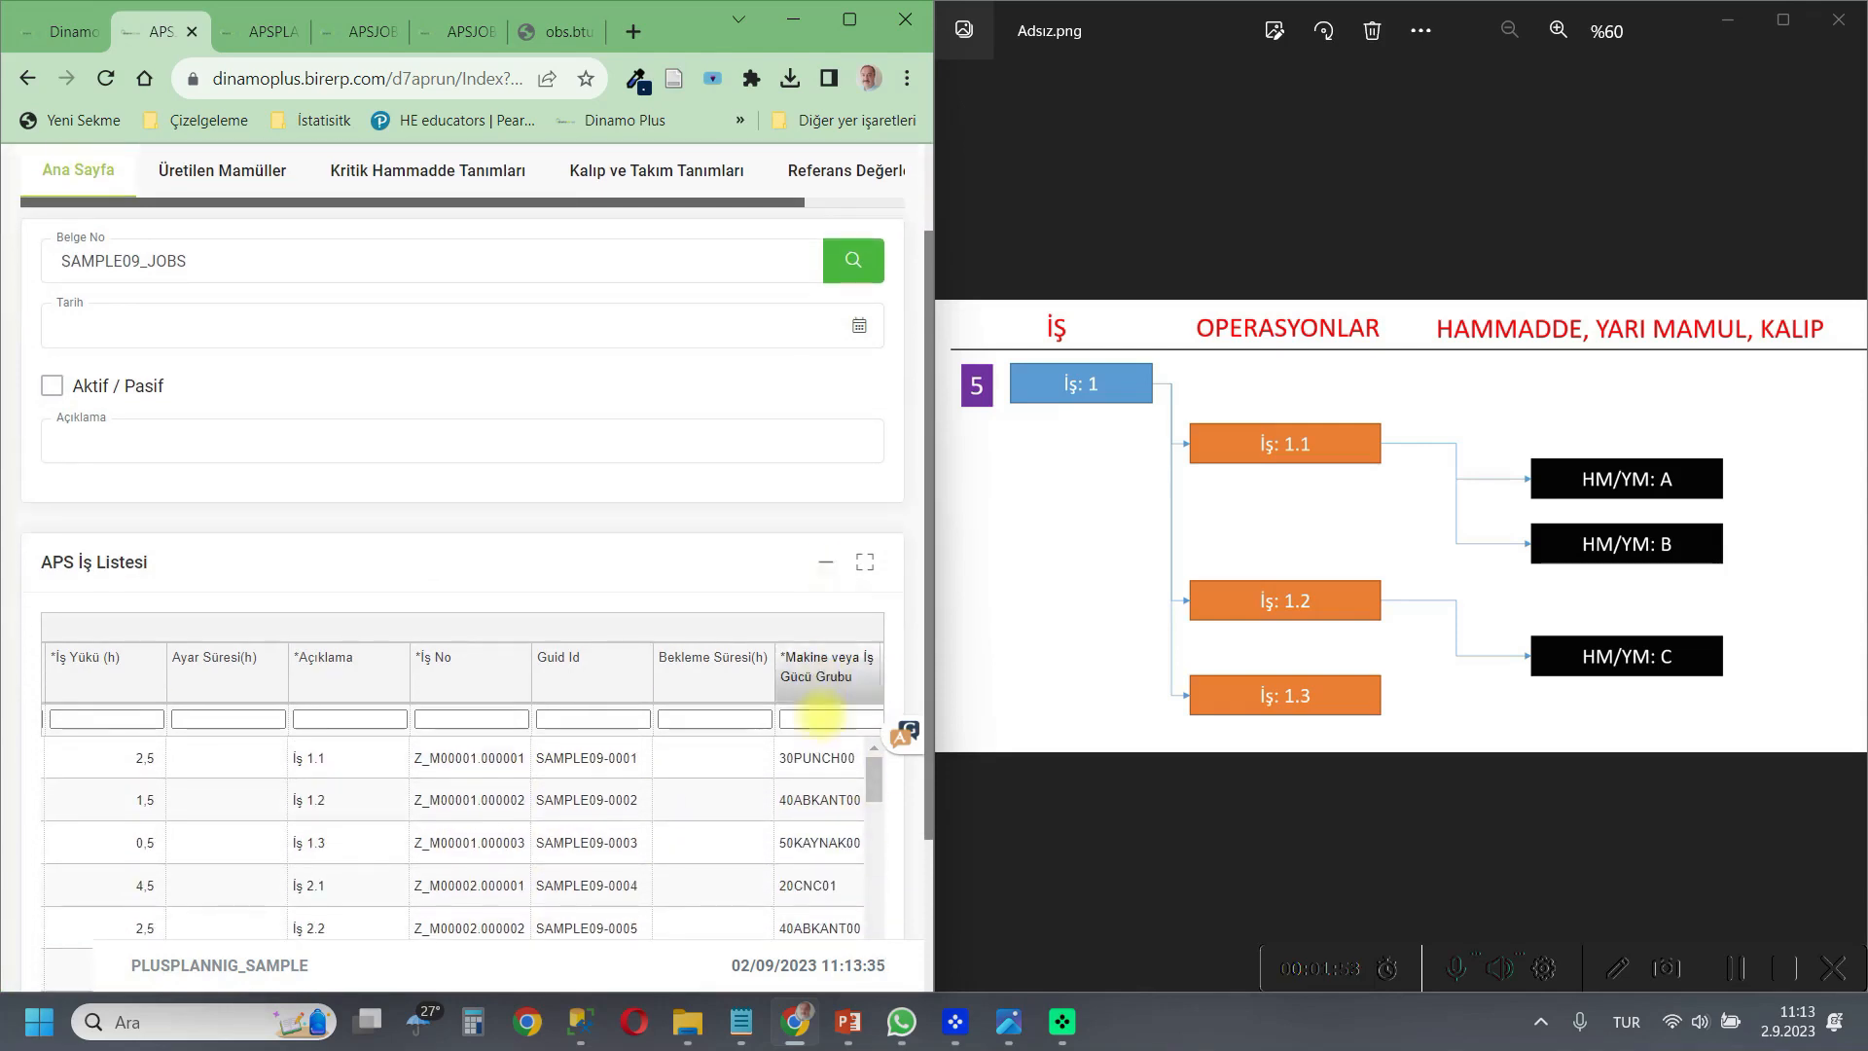
pyautogui.click(477, 758)
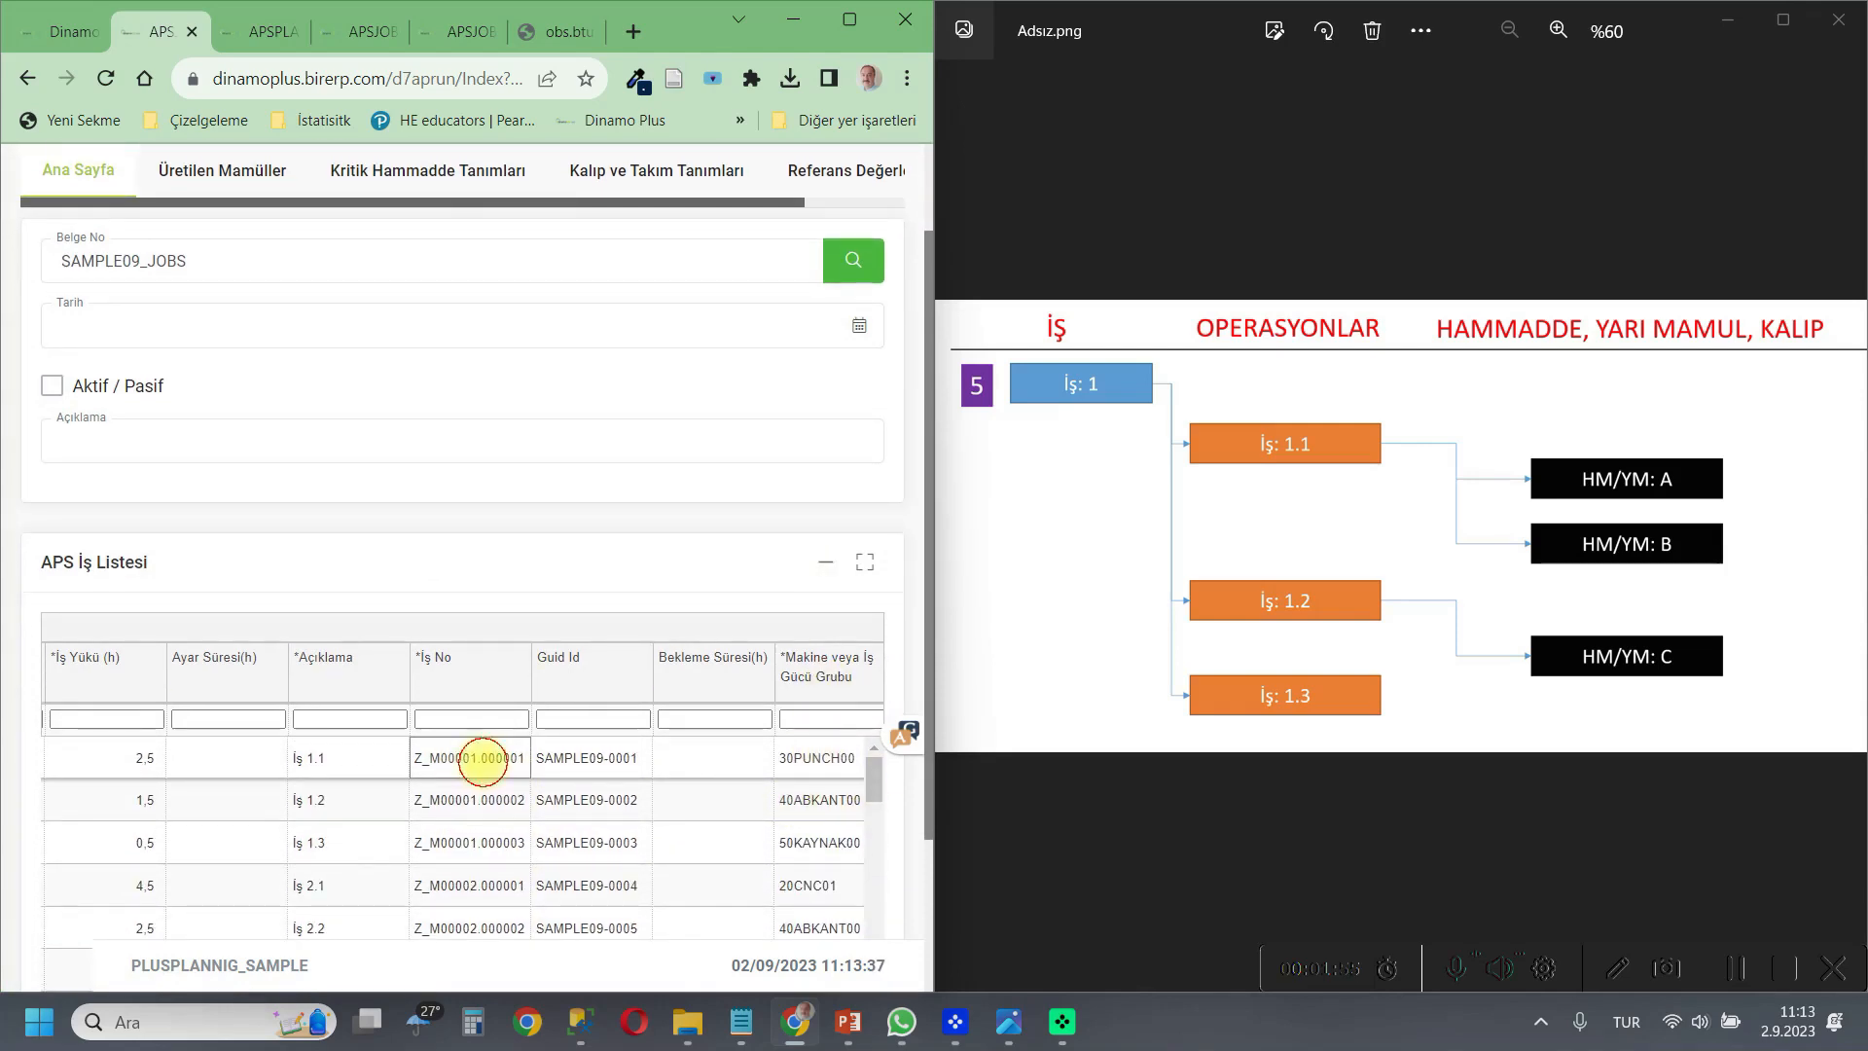
pyautogui.click(526, 758)
pyautogui.moveTo(525, 758); pyautogui.dragTo(376, 756)
pyautogui.hotkey('ctrl', 'c')
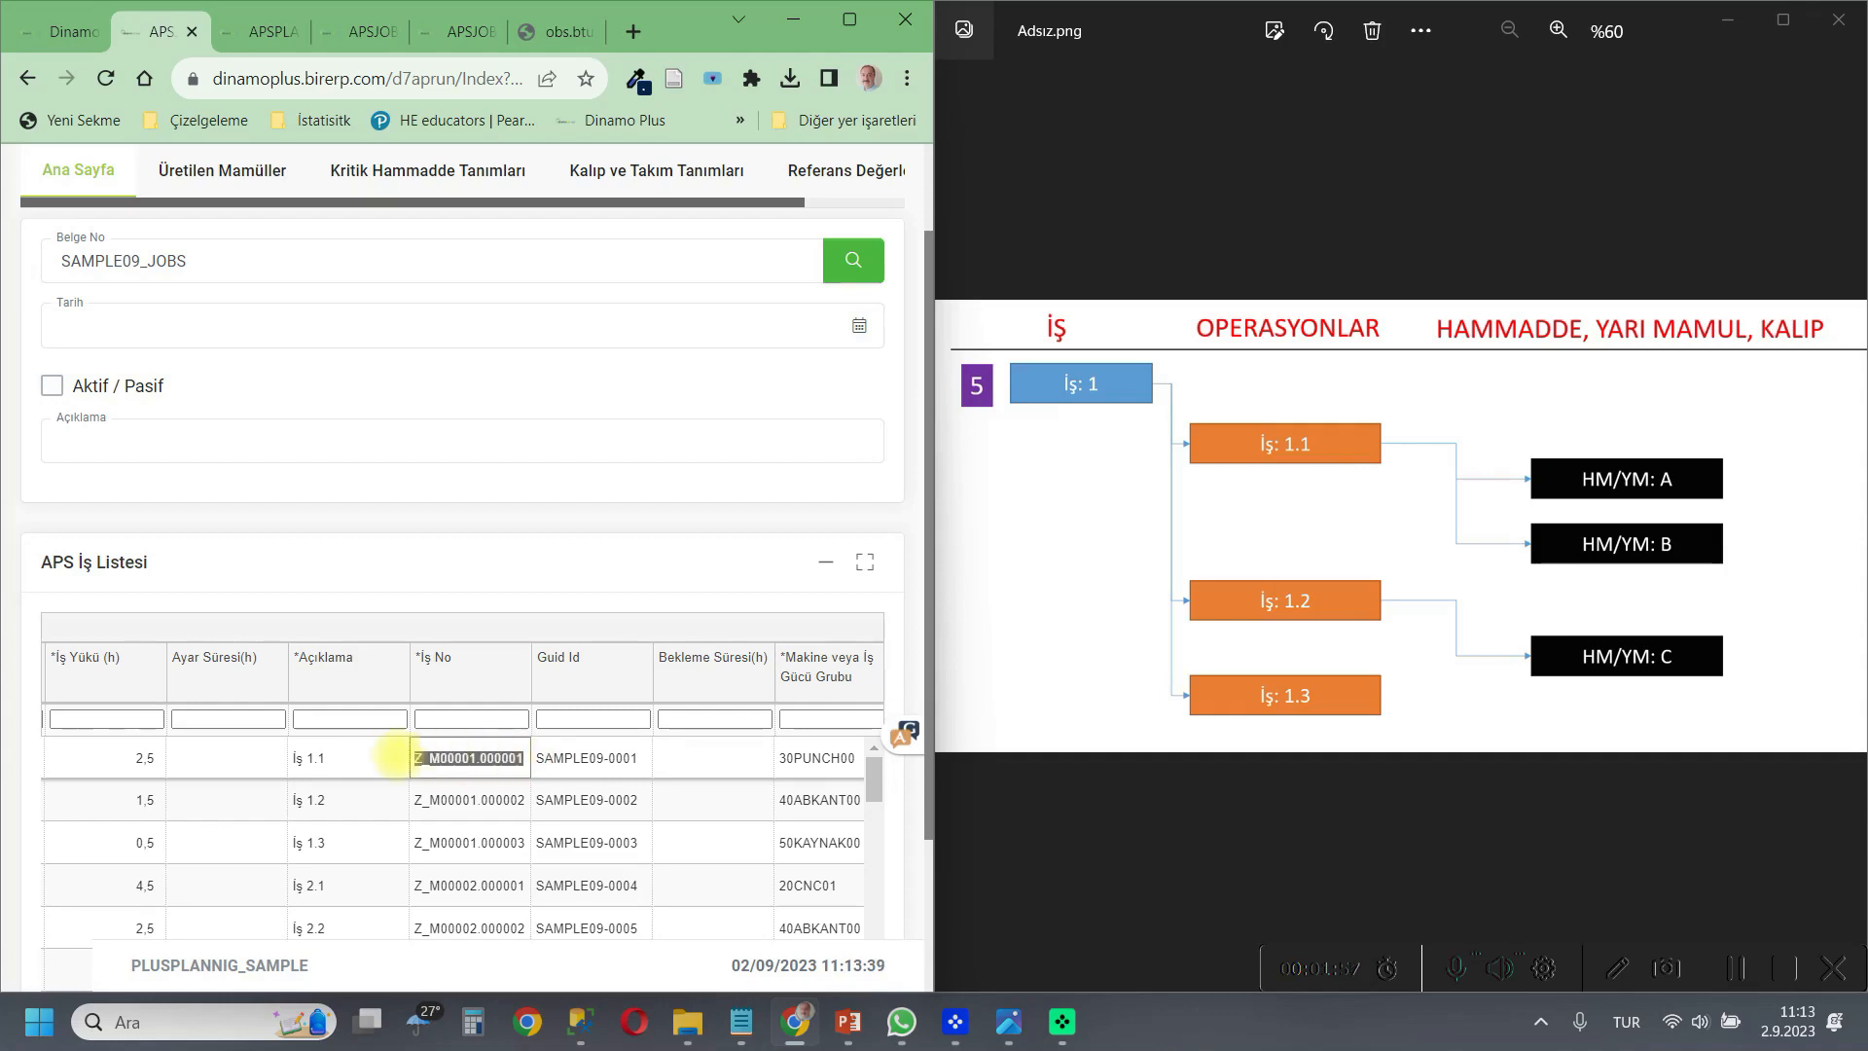
pyautogui.rightClick(430, 757)
pyautogui.click(498, 373)
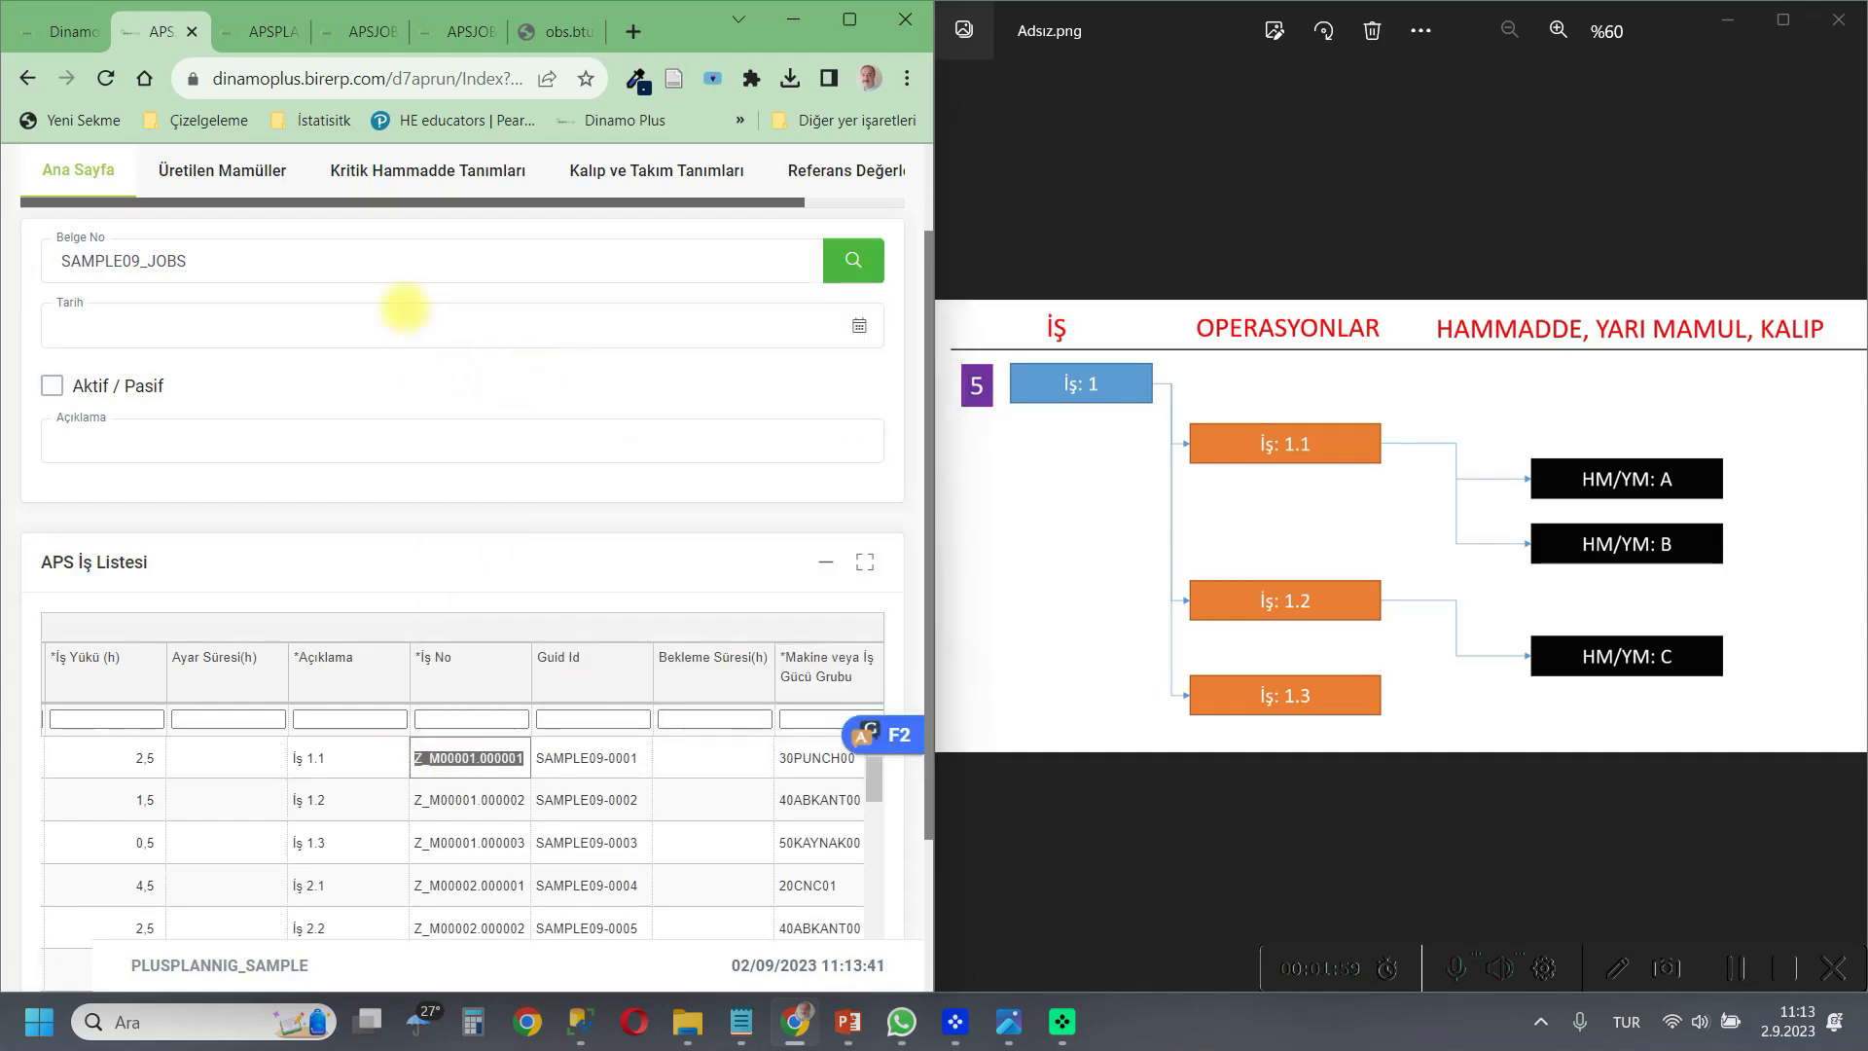
# Paste Z_M00001.000001 as the İş No of materials A and B in the material list.
pyautogui.click(428, 171)
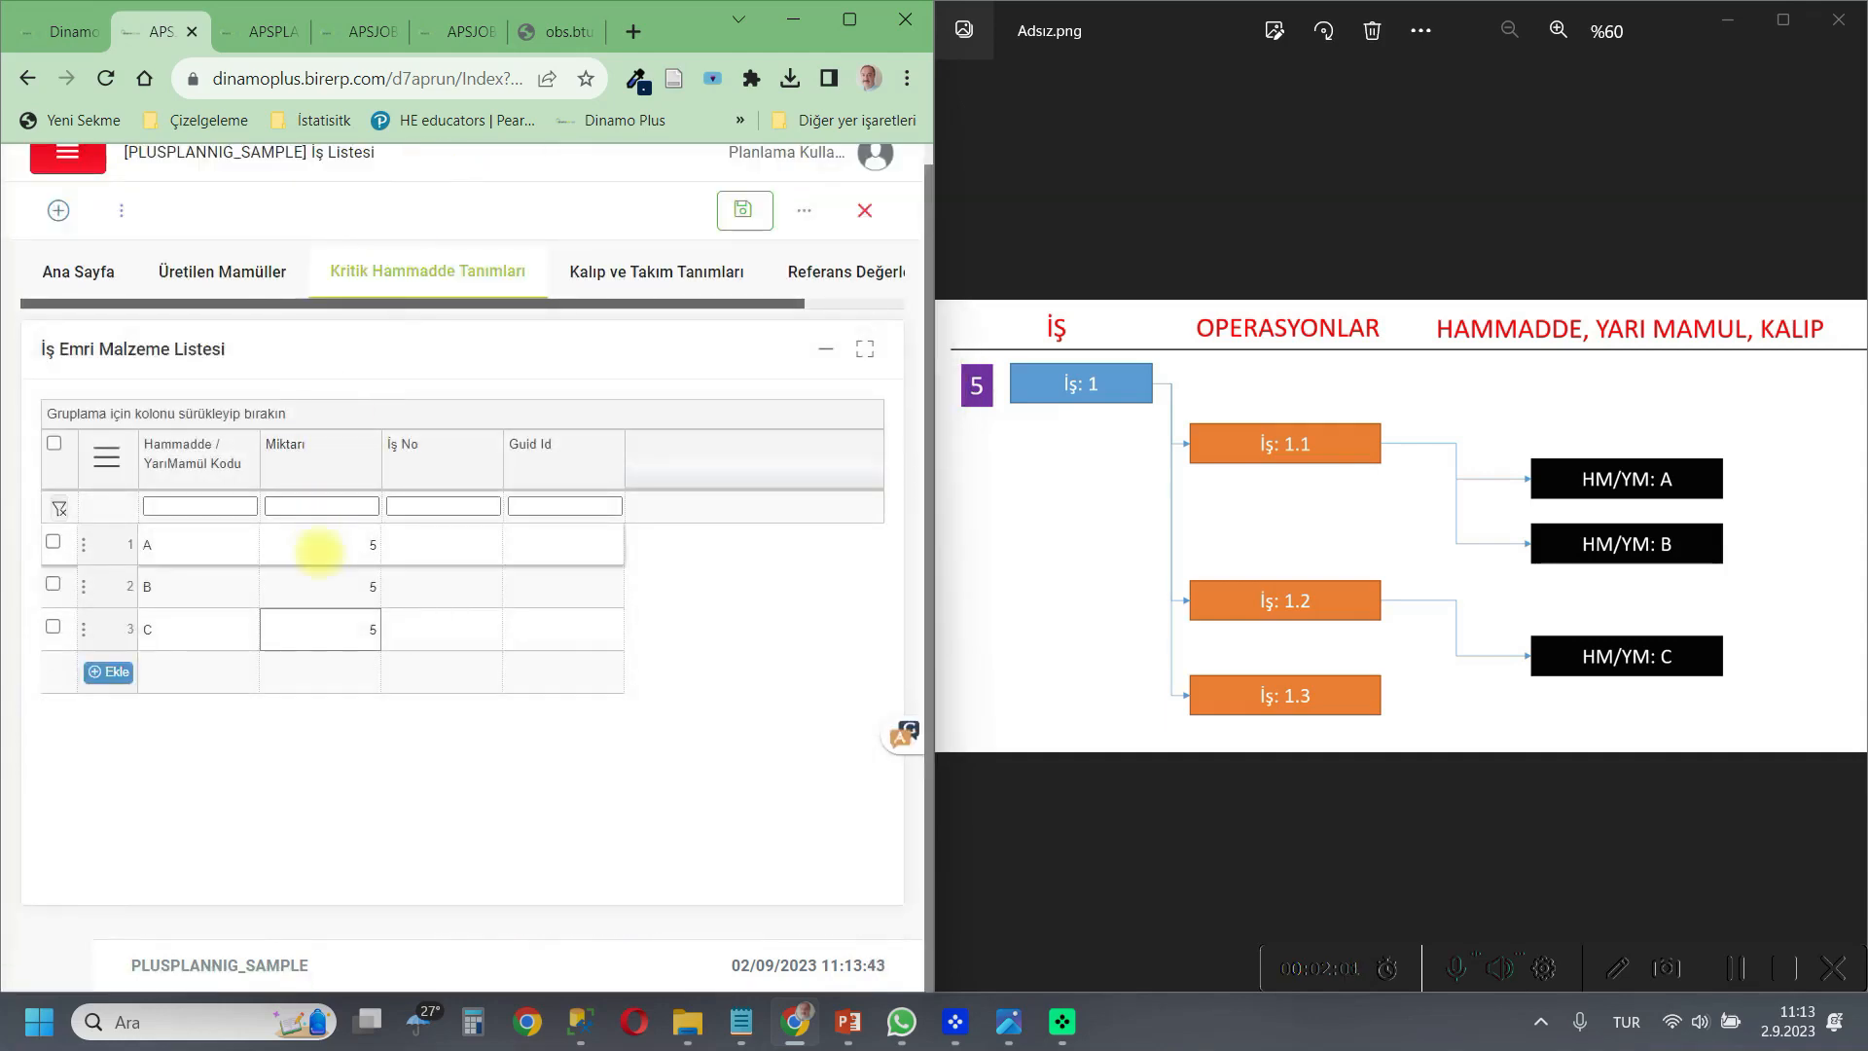
pyautogui.click(436, 545)
pyautogui.rightClick(481, 543)
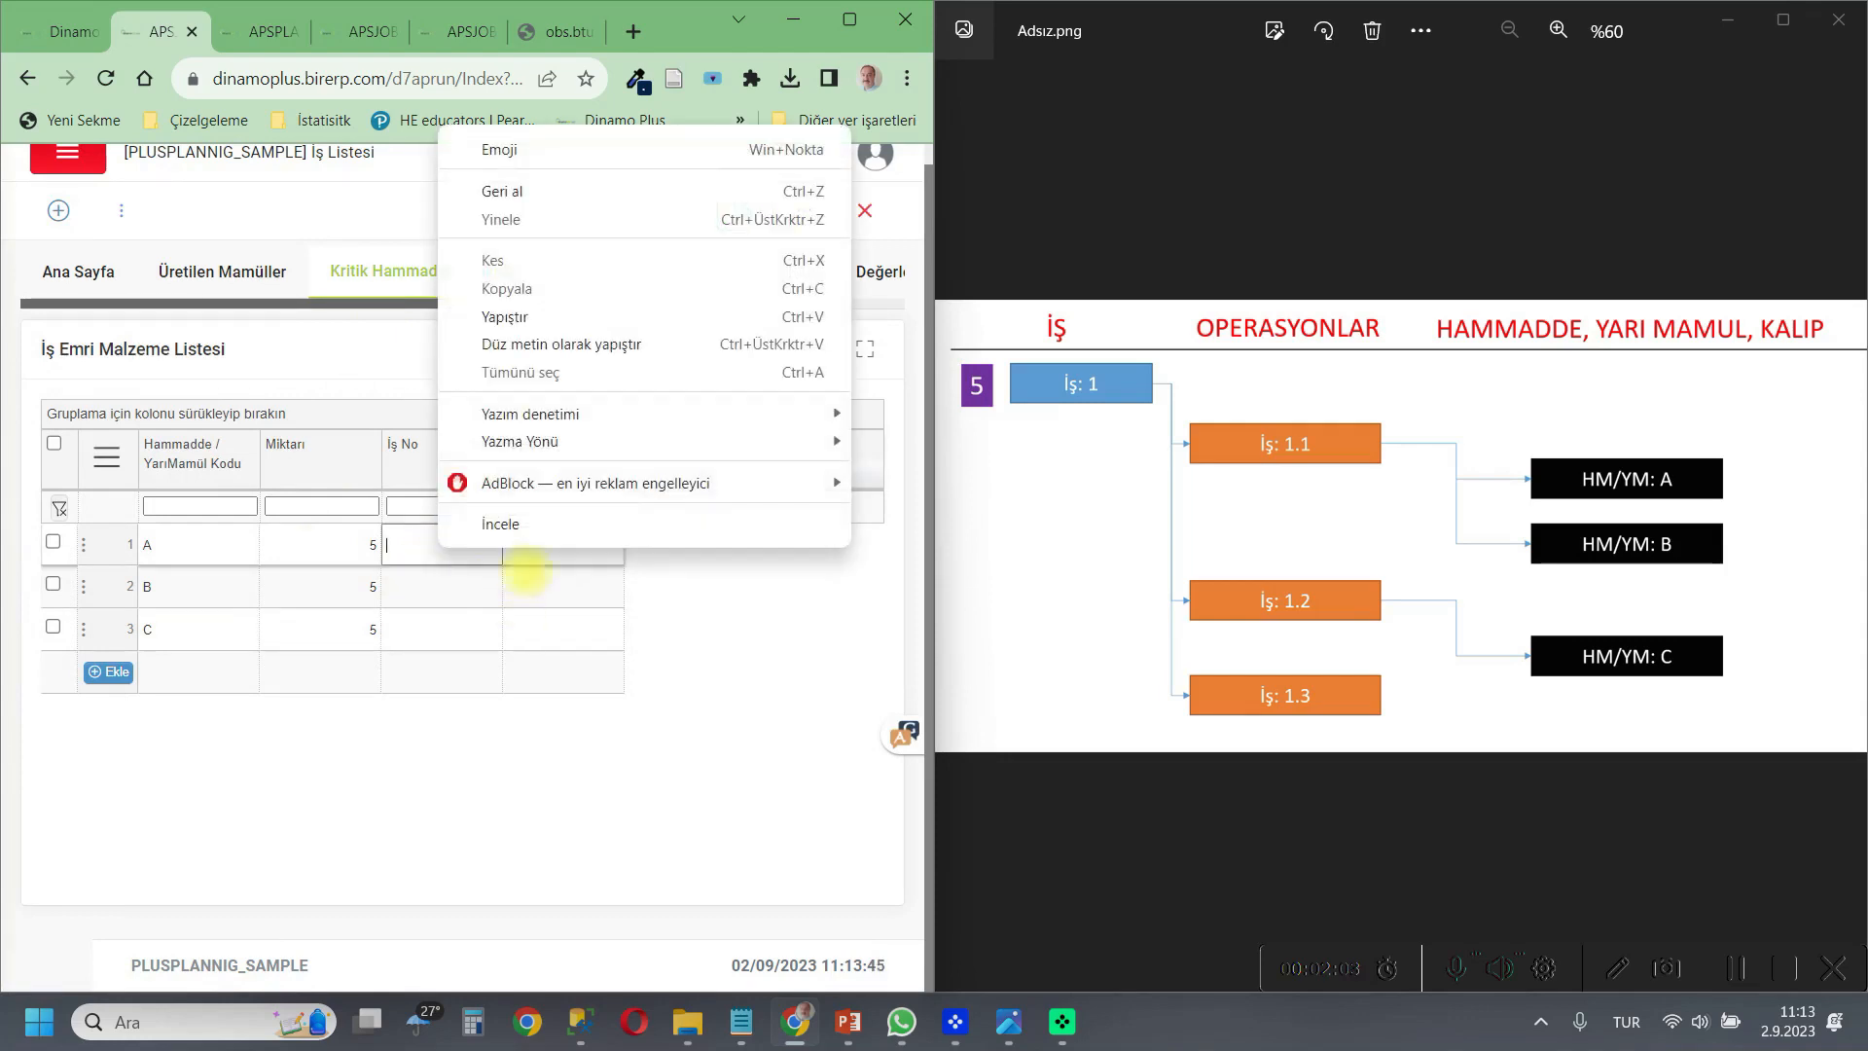
pyautogui.click(505, 304)
pyautogui.click(472, 589)
pyautogui.hotkey('ctrl', 'v')
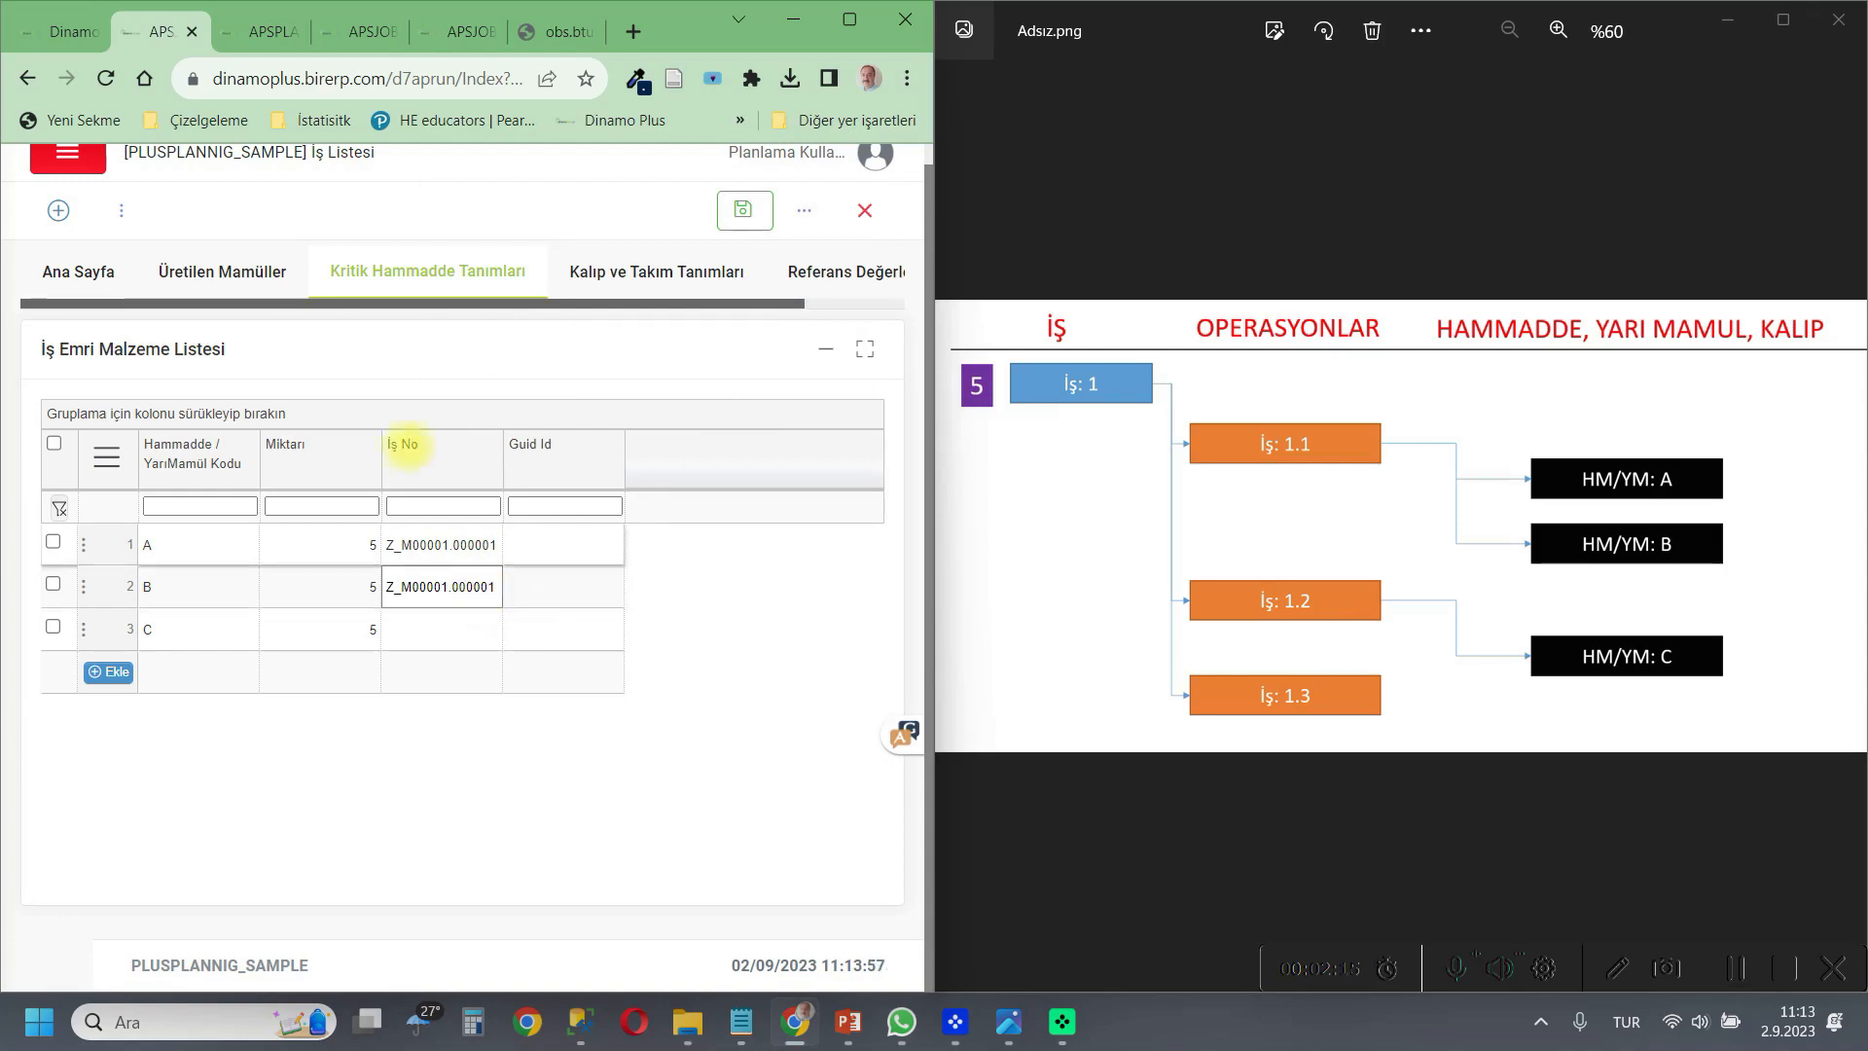
# Copy the Guid Id SAMPLE09-0001 of operation İş 1.1 from the job list on Ana Sayfa.
pyautogui.click(78, 268)
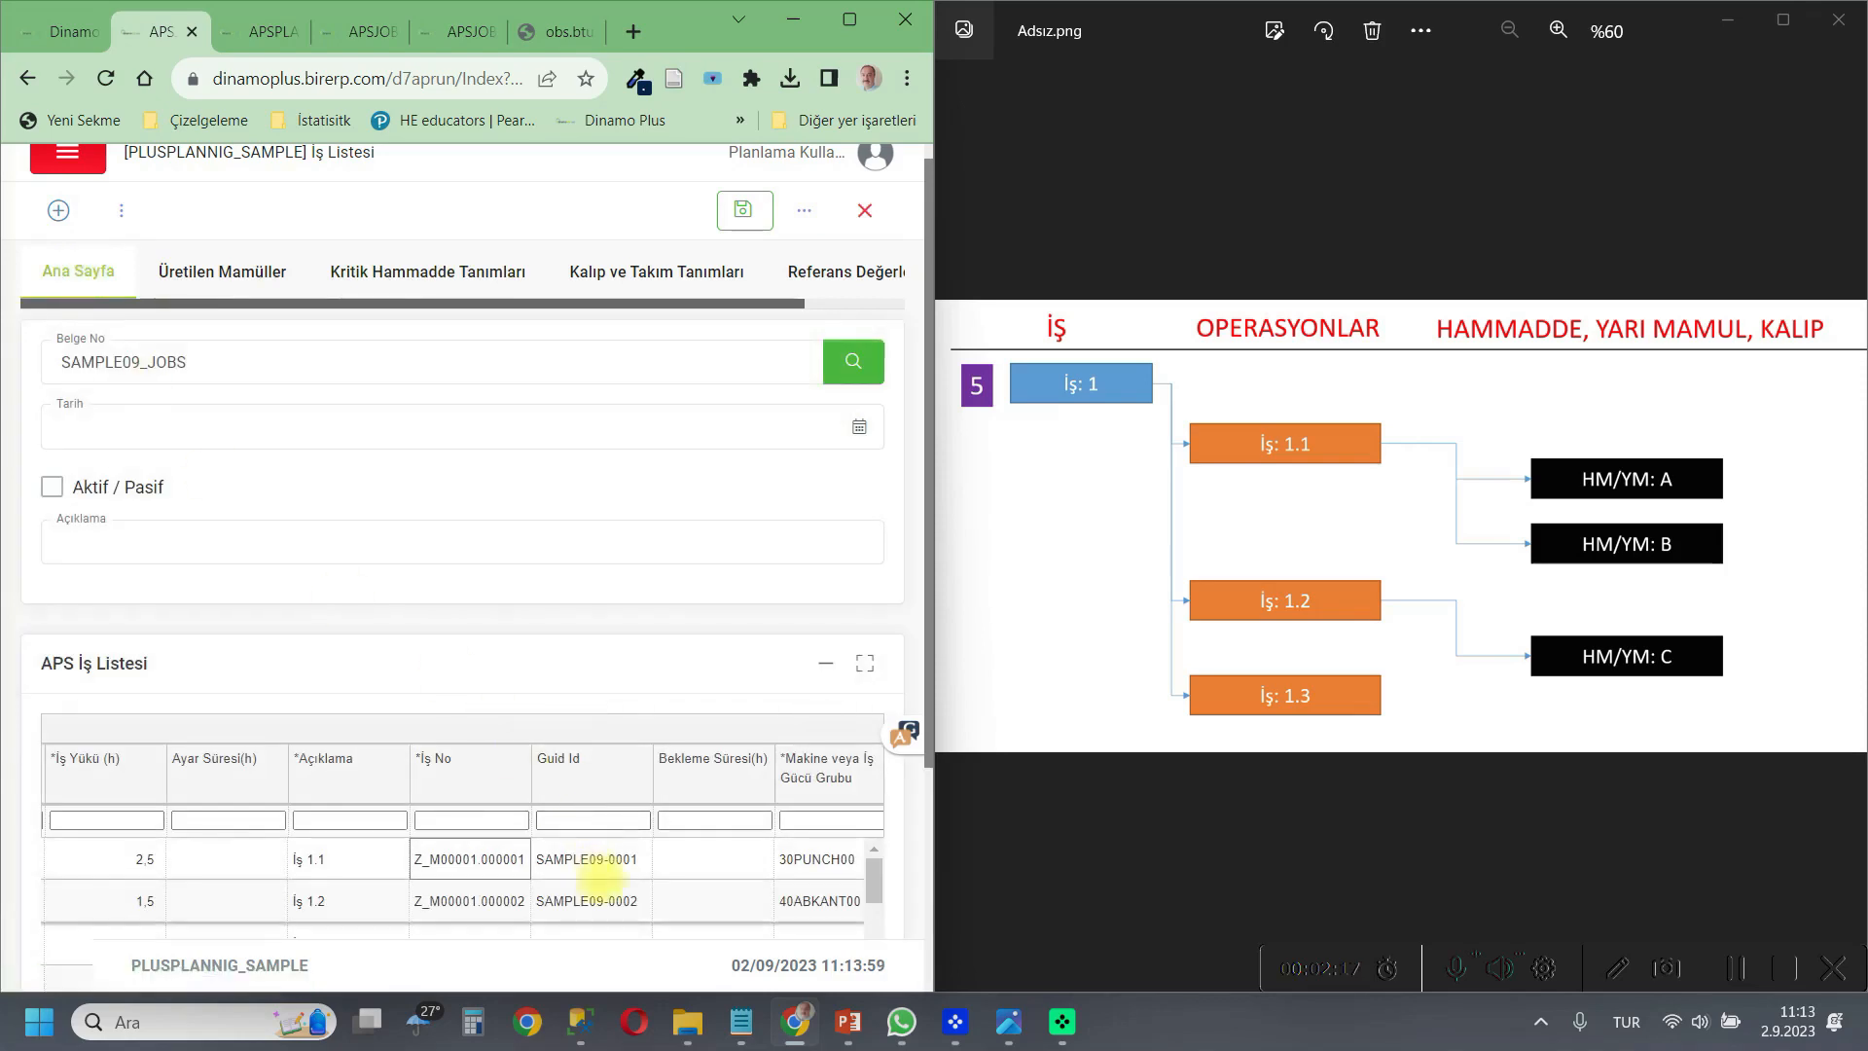
pyautogui.click(603, 861)
pyautogui.moveTo(642, 858); pyautogui.dragTo(537, 859)
pyautogui.hotkey('ctrl', 'c')
pyautogui.rightClick(551, 861)
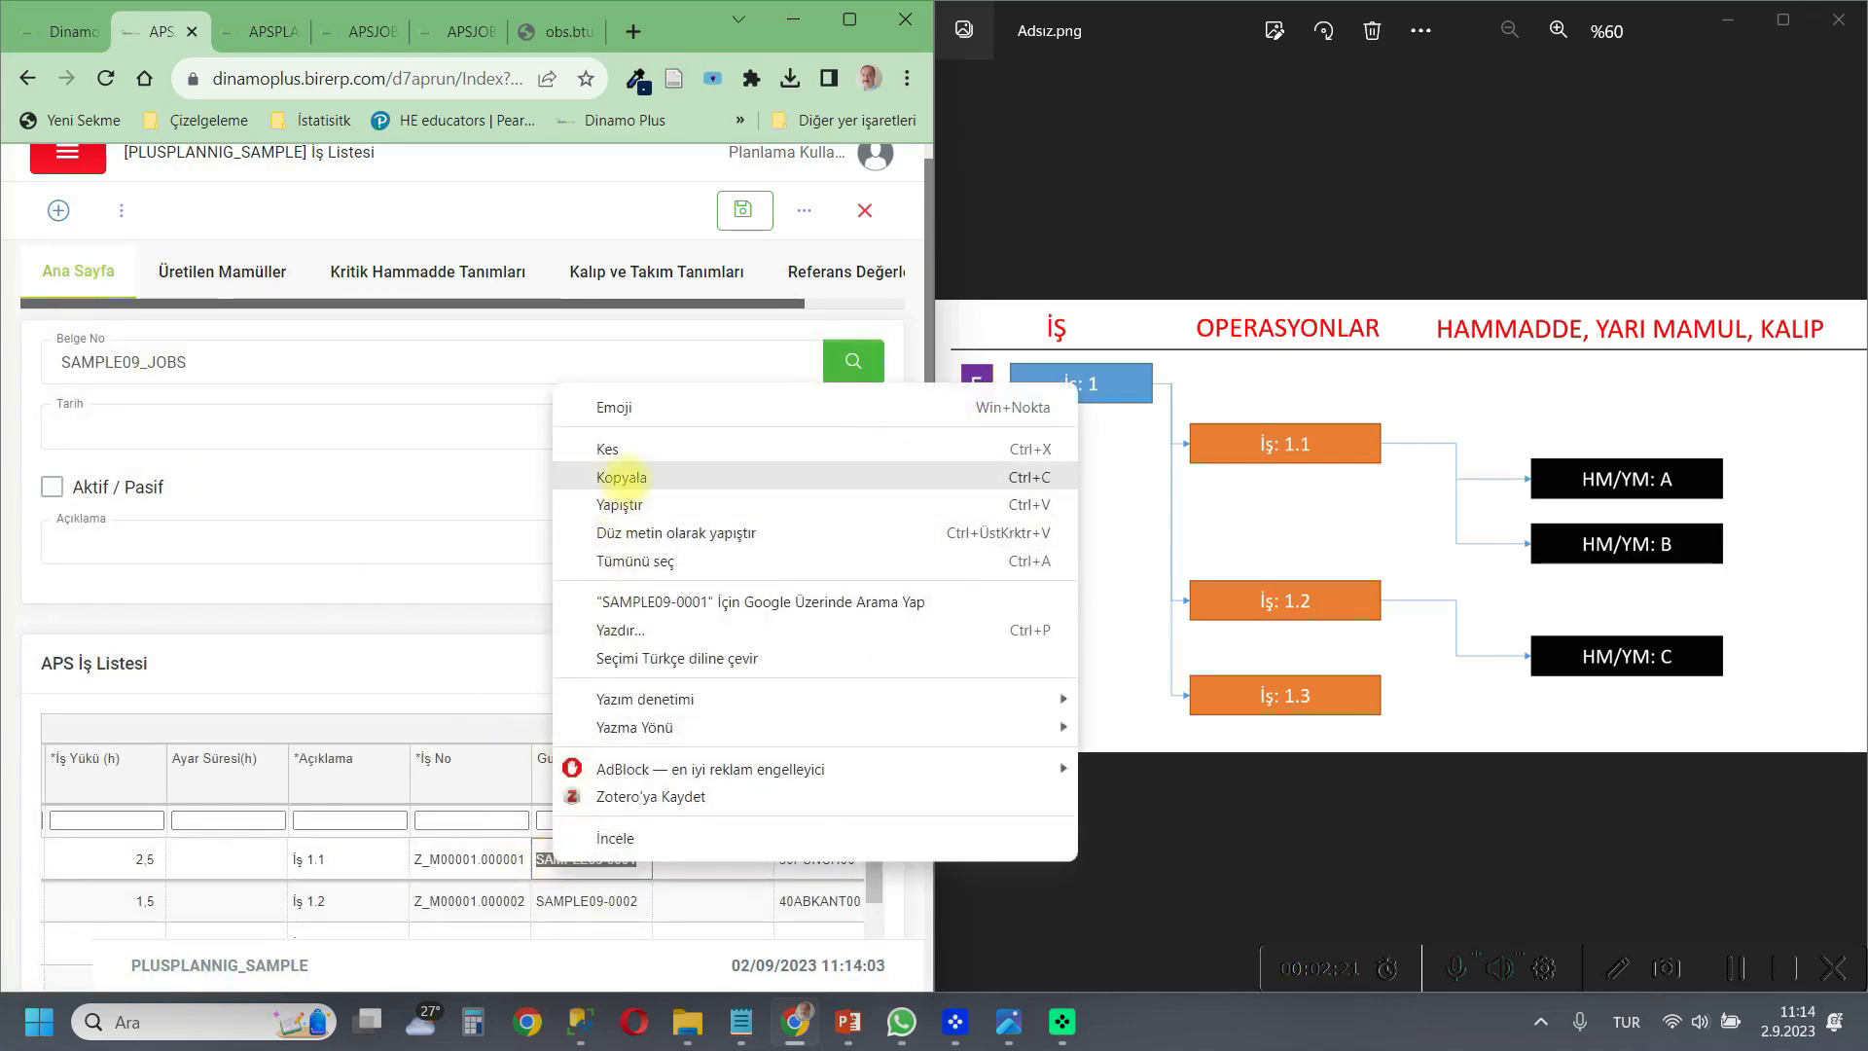
pyautogui.click(617, 477)
# Paste SAMPLE09-0001 as the Guid Id of materials A and B in the material list.
pyautogui.click(480, 269)
pyautogui.click(550, 542)
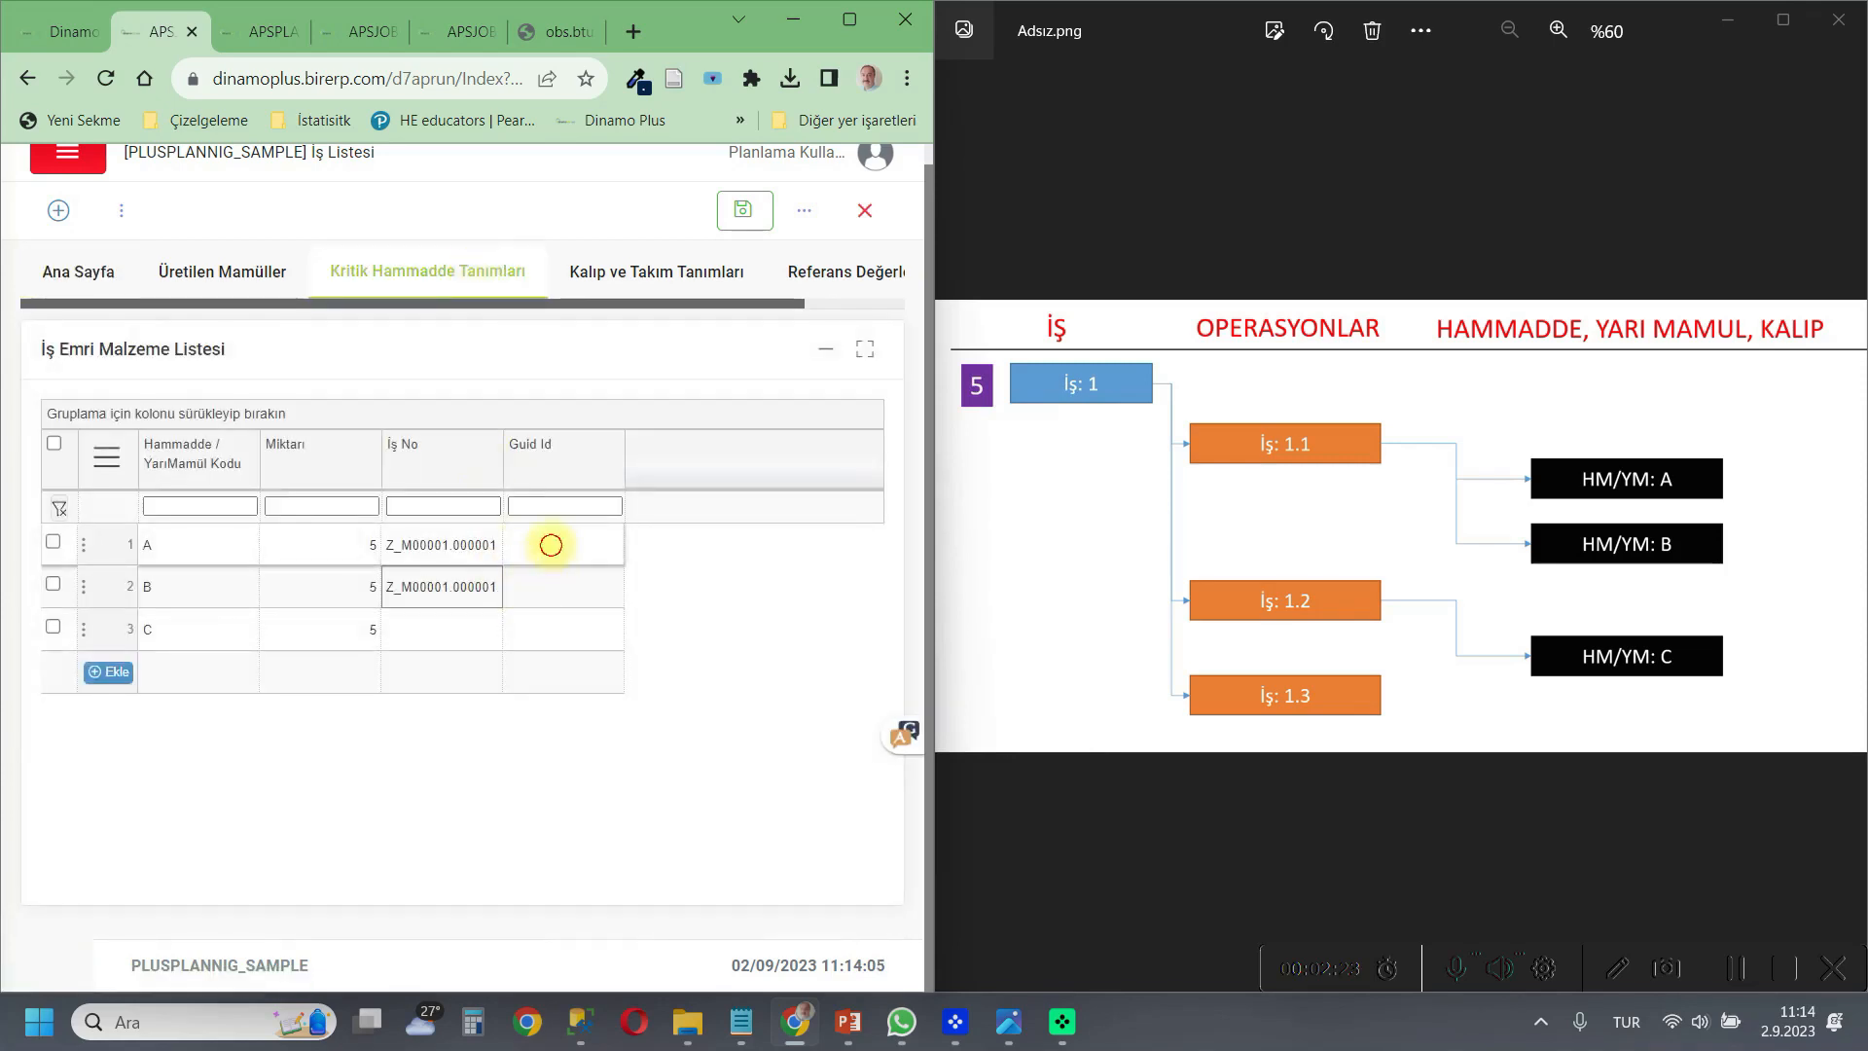
pyautogui.rightClick(551, 542)
pyautogui.click(617, 314)
pyautogui.click(542, 584)
pyautogui.rightClick(545, 587)
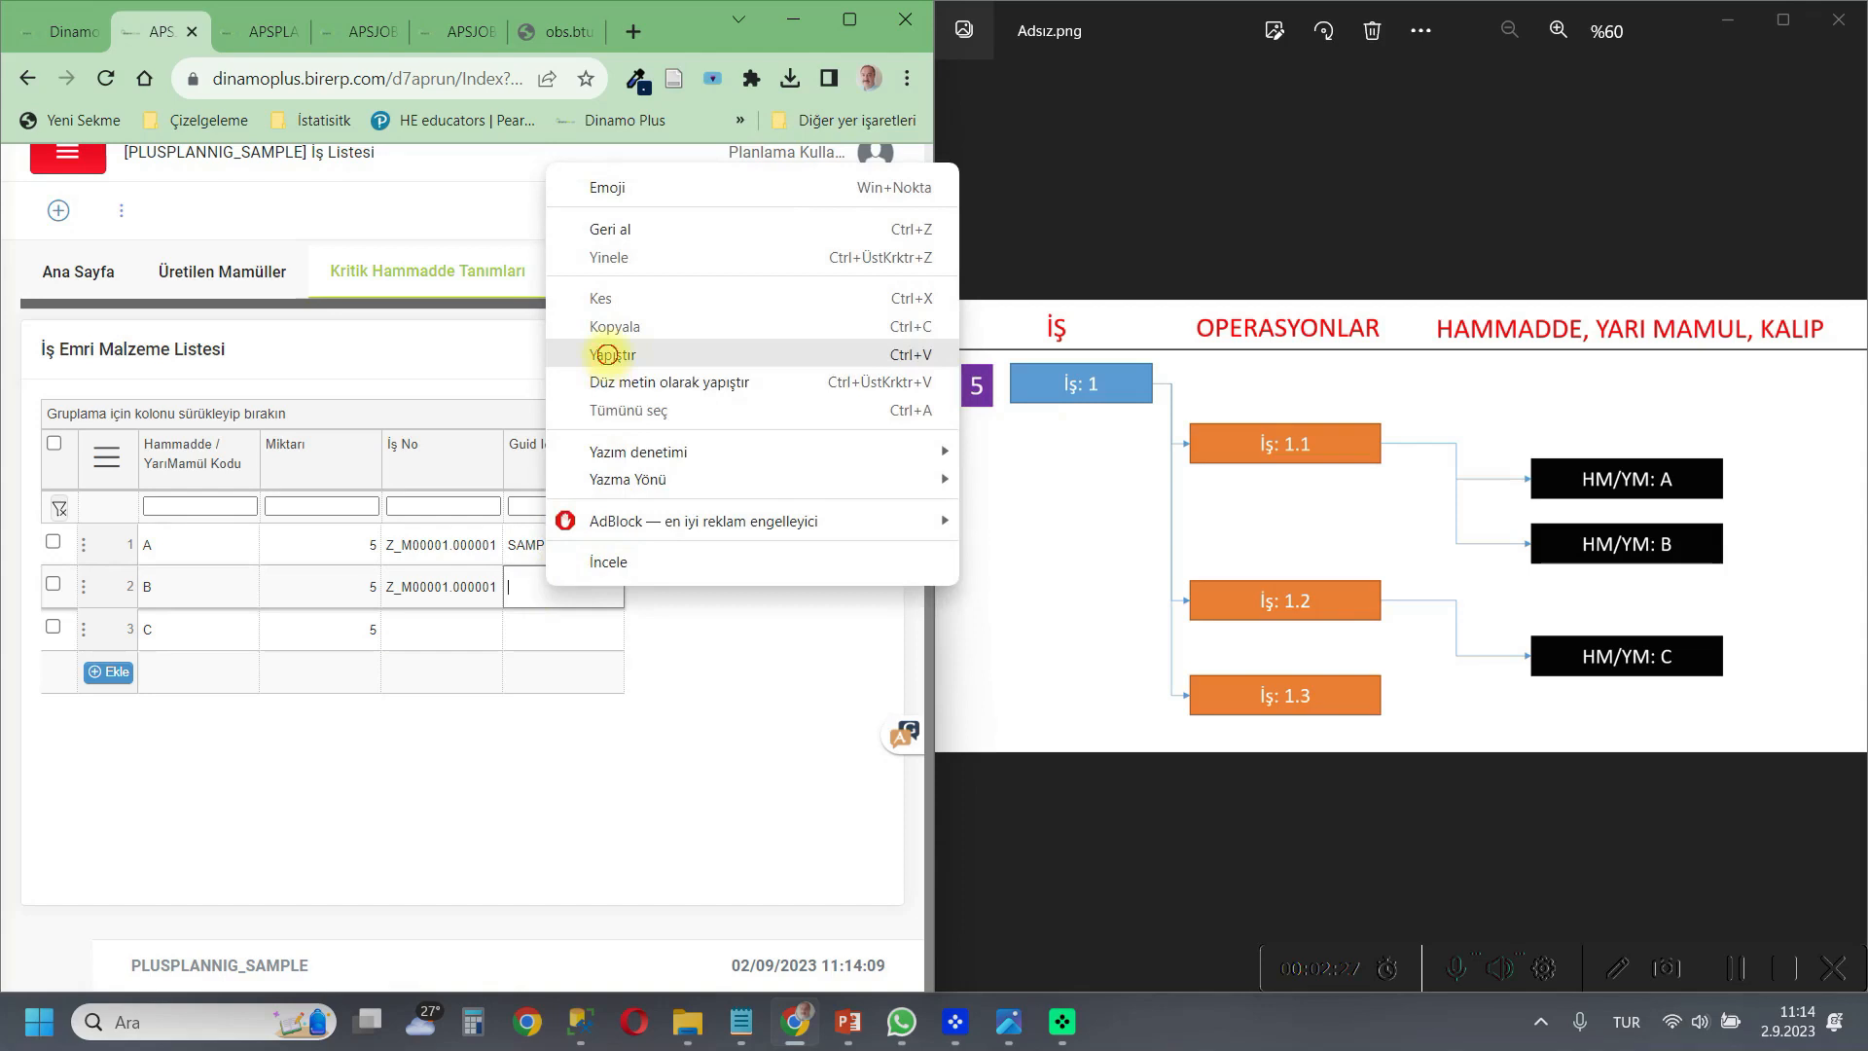
pyautogui.click(613, 354)
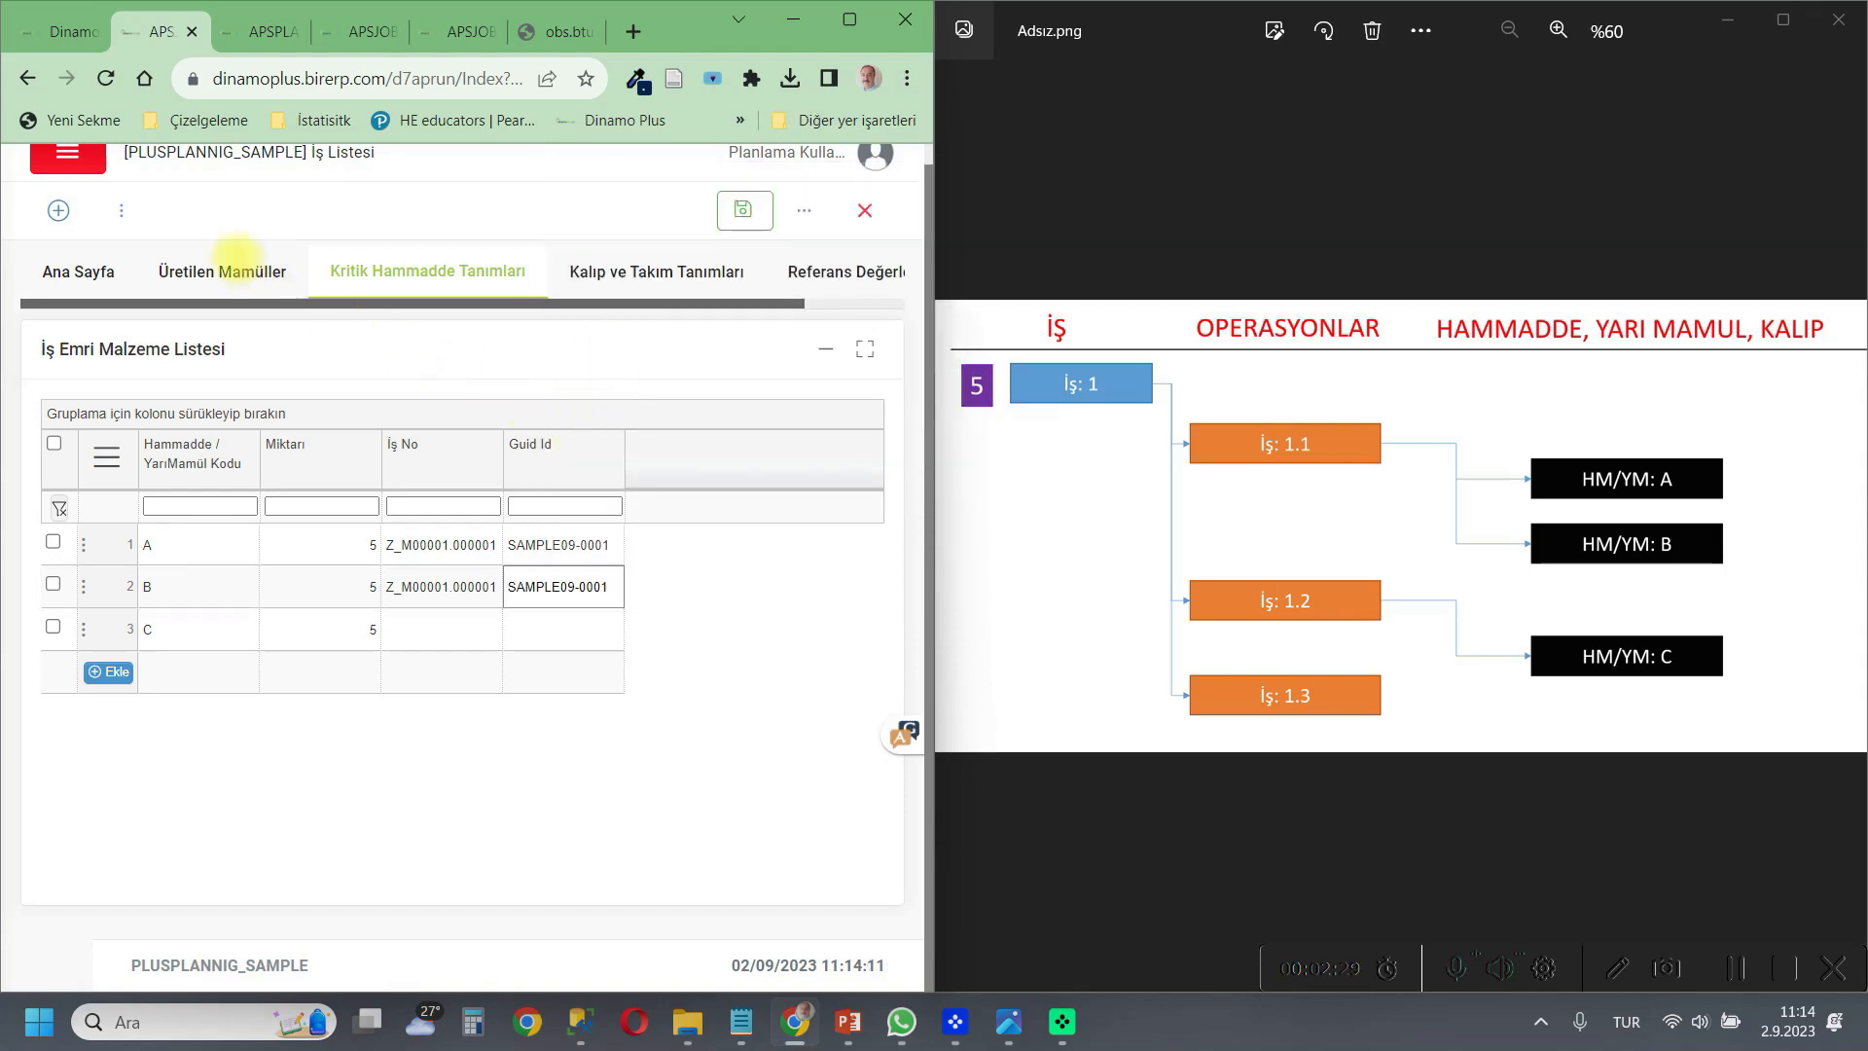
# Copy the İş No Z_M00001.000002 of operation İş 1.2 from the job list into material C's İş No.
pyautogui.click(60, 279)
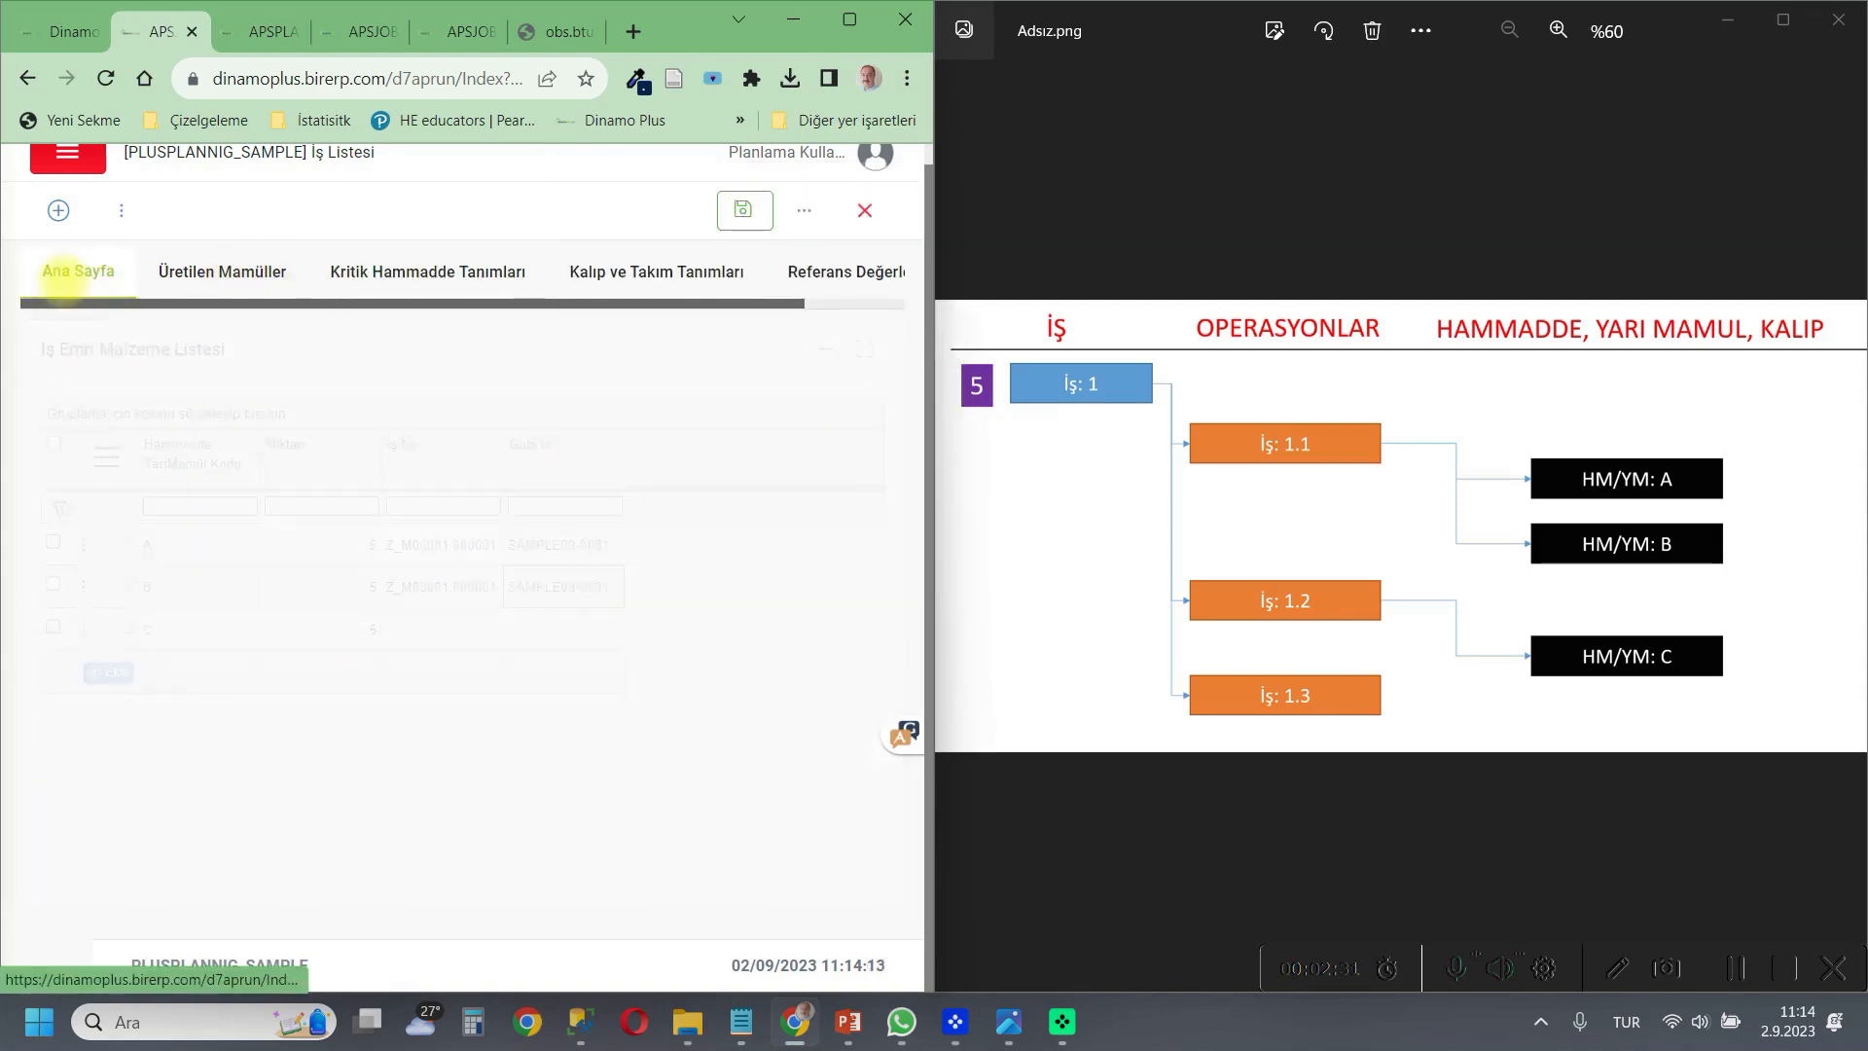
pyautogui.click(483, 893)
pyautogui.click(523, 903)
pyautogui.moveTo(524, 903); pyautogui.dragTo(418, 901)
pyautogui.hotkey('ctrl', 'c')
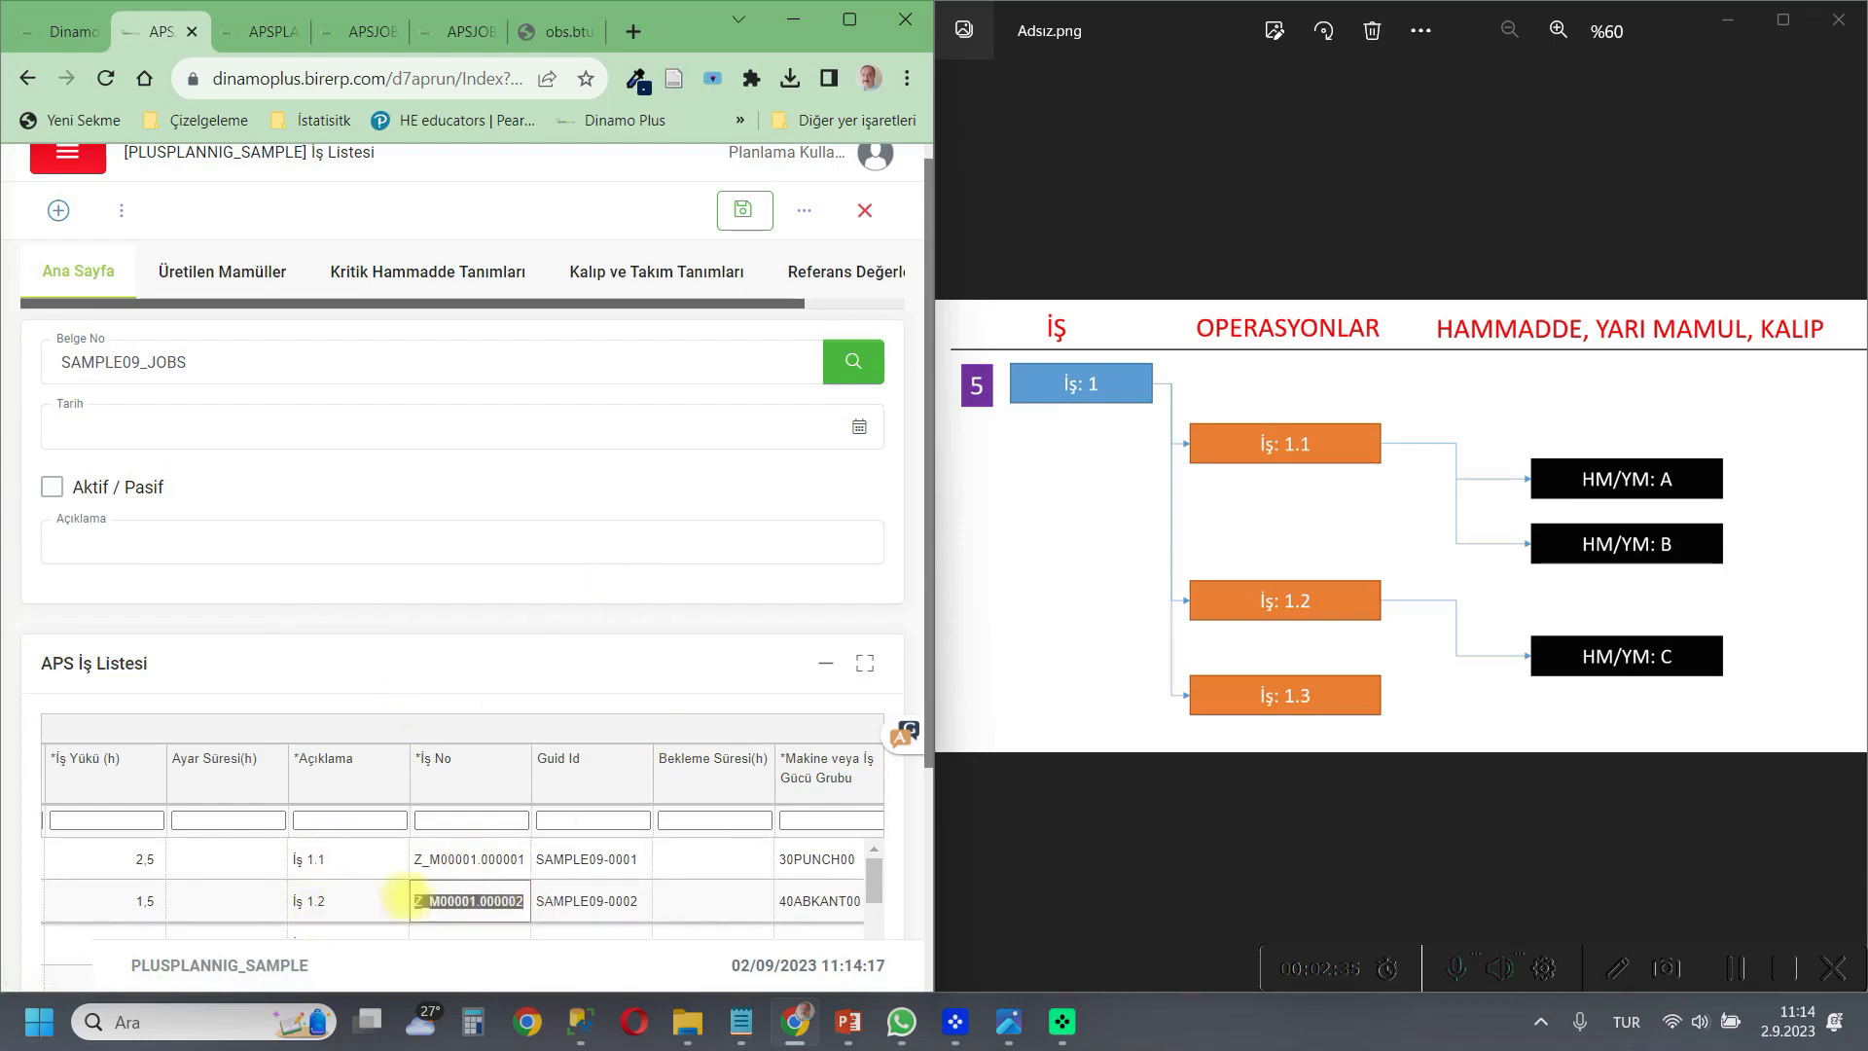
pyautogui.rightClick(438, 903)
pyautogui.click(491, 526)
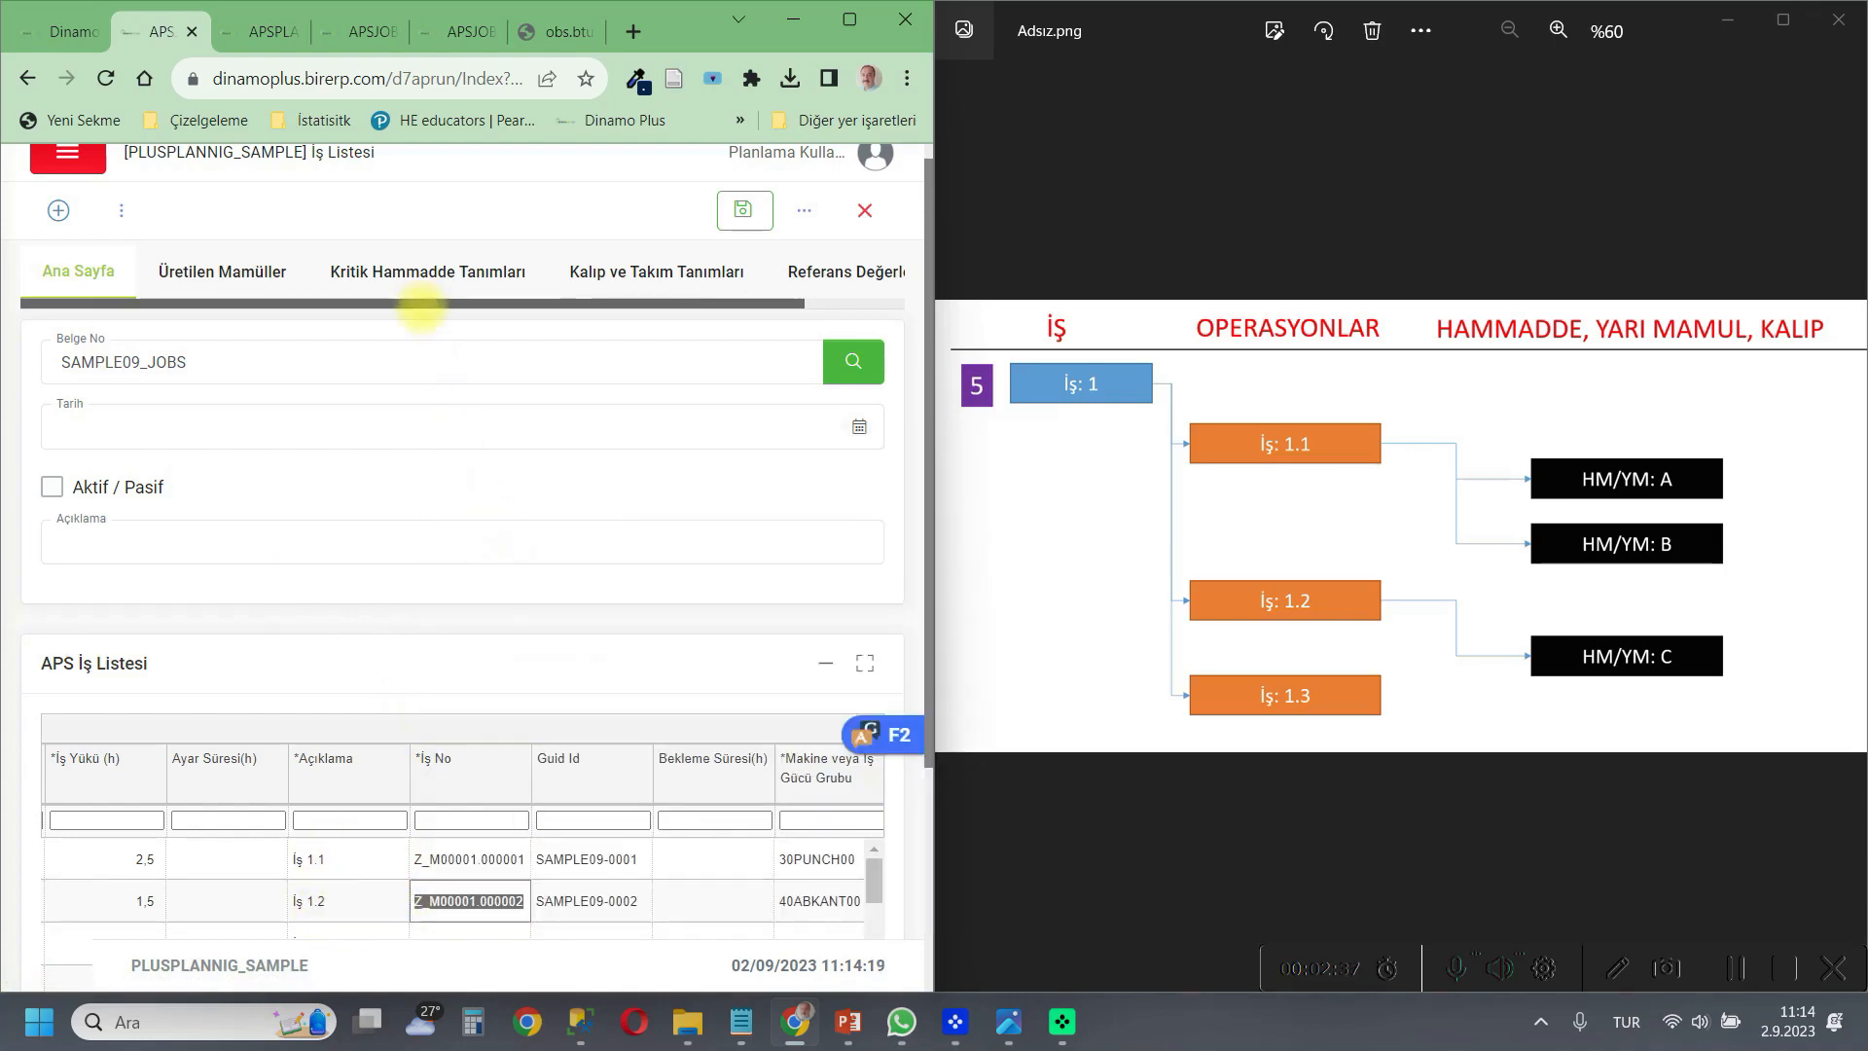
pyautogui.click(414, 277)
pyautogui.click(417, 627)
pyautogui.rightClick(417, 628)
pyautogui.click(512, 394)
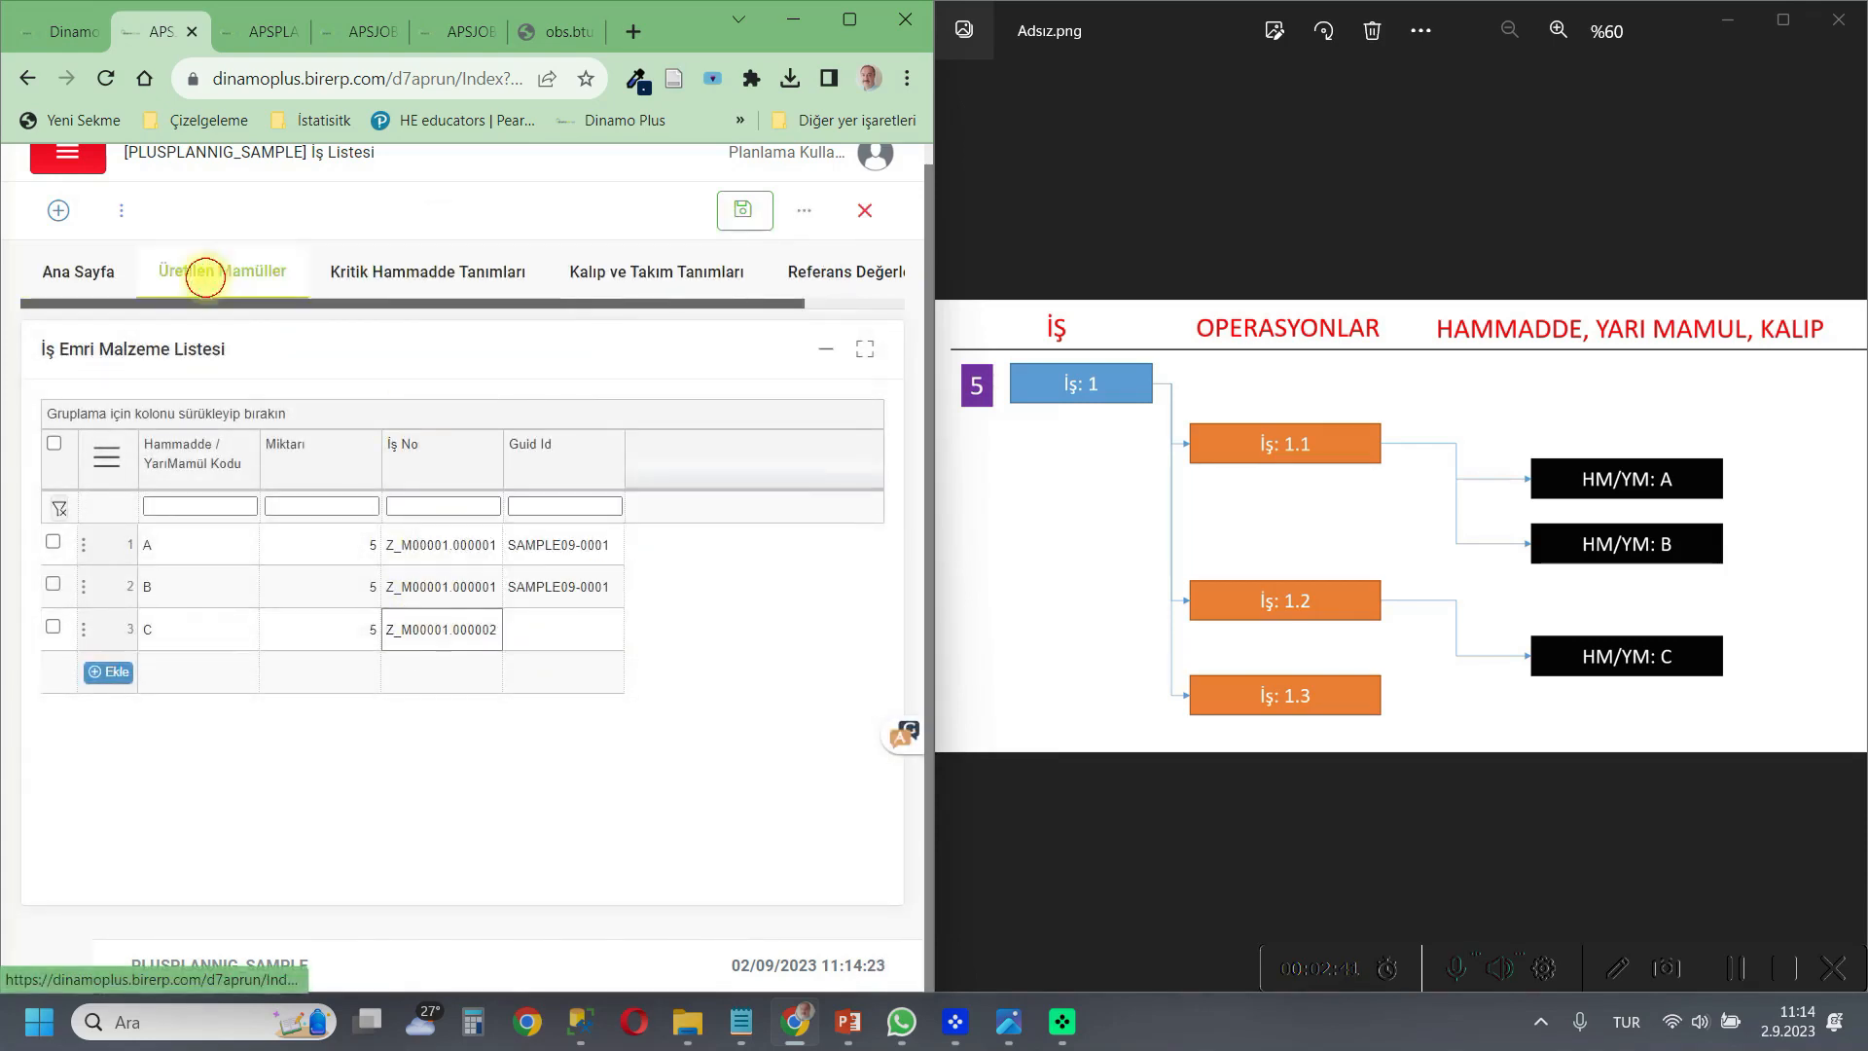
# Copy the Guid Id SAMPLE09-0002 of operation İş 1.2 from the job list into material C's Guid Id.
pyautogui.click(205, 274)
pyautogui.click(79, 264)
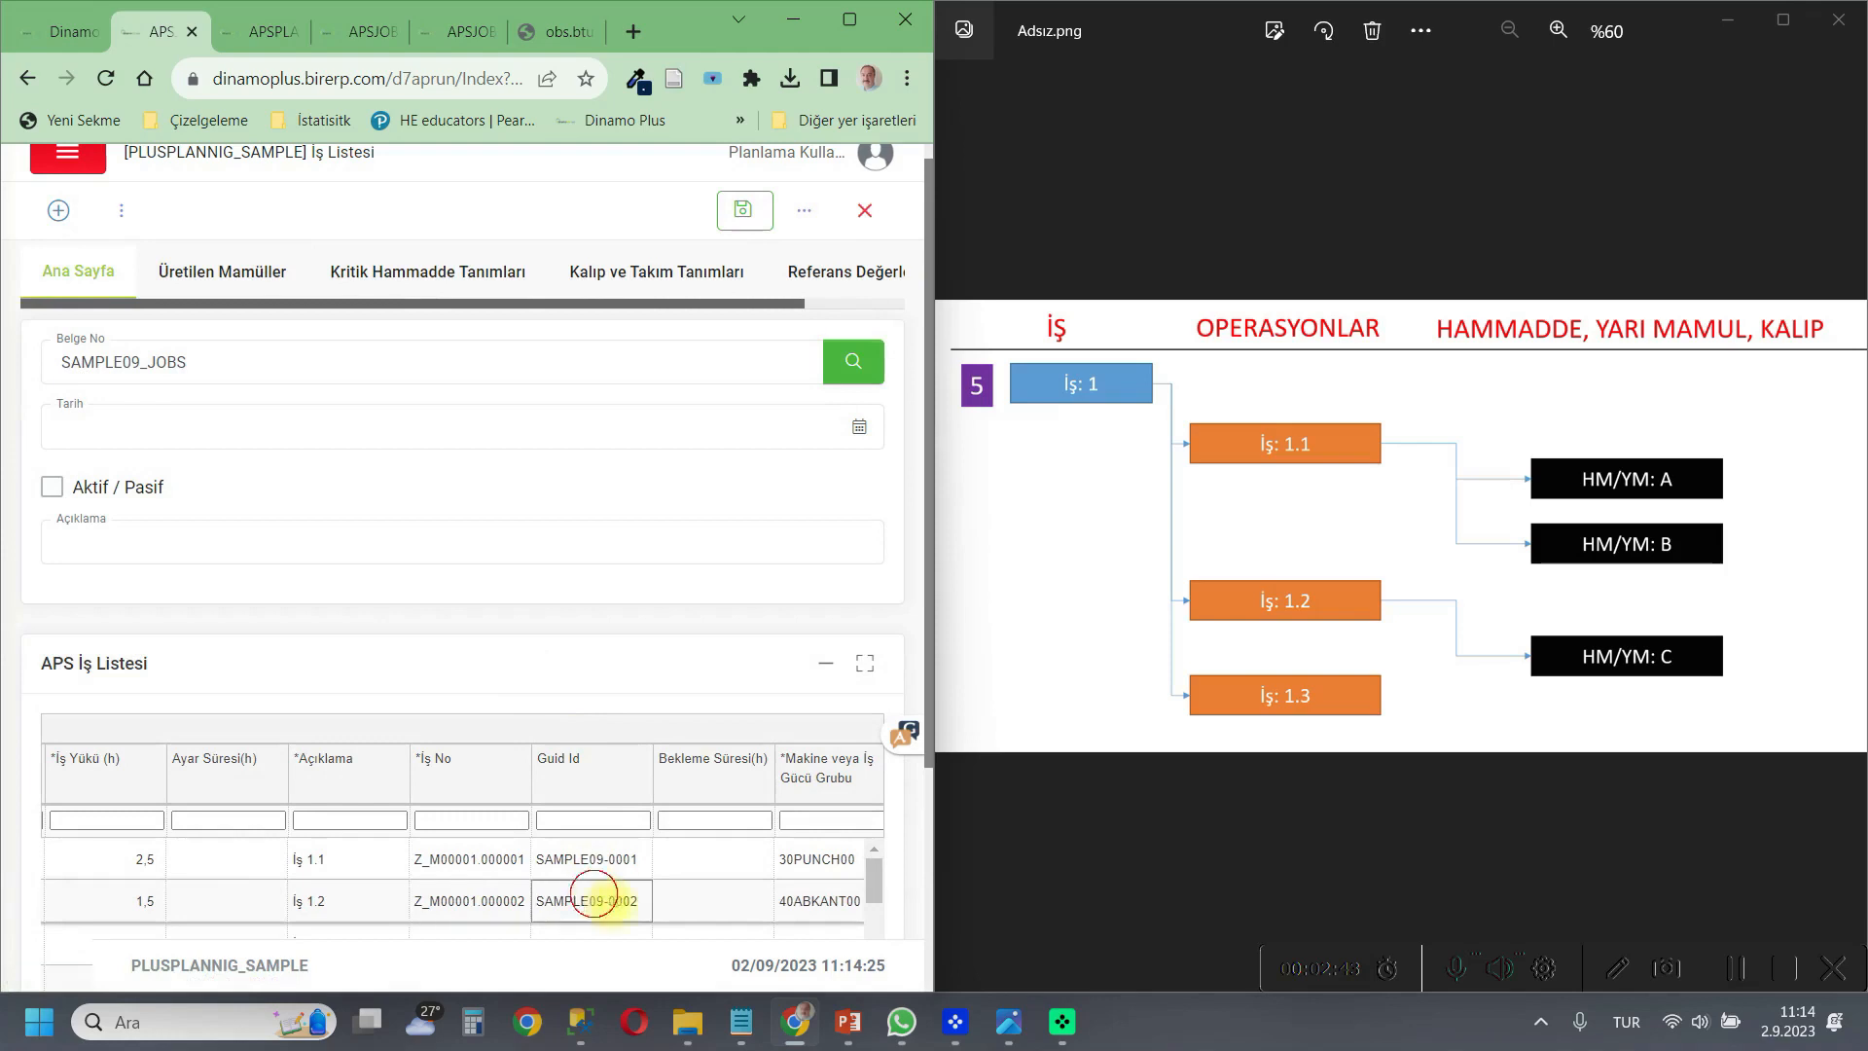
pyautogui.doubleClick(633, 901)
pyautogui.rightClick(550, 905)
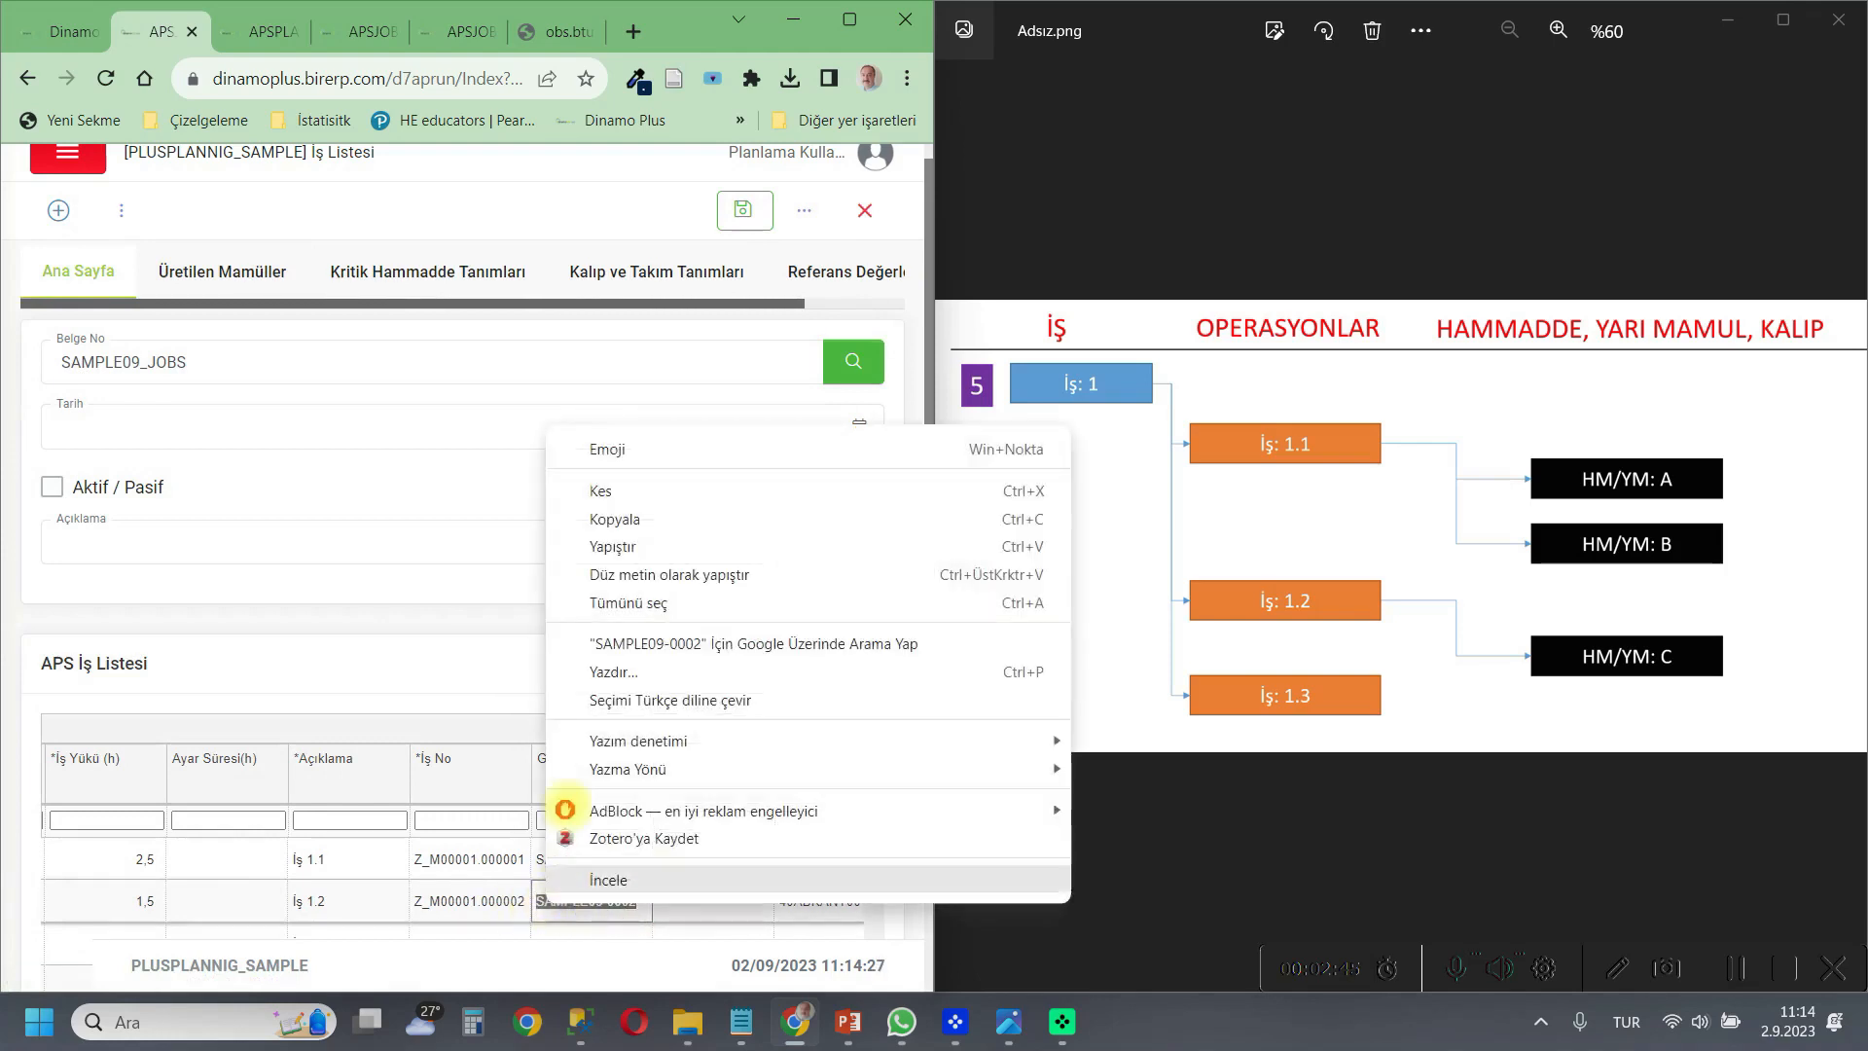
pyautogui.click(598, 517)
pyautogui.click(460, 266)
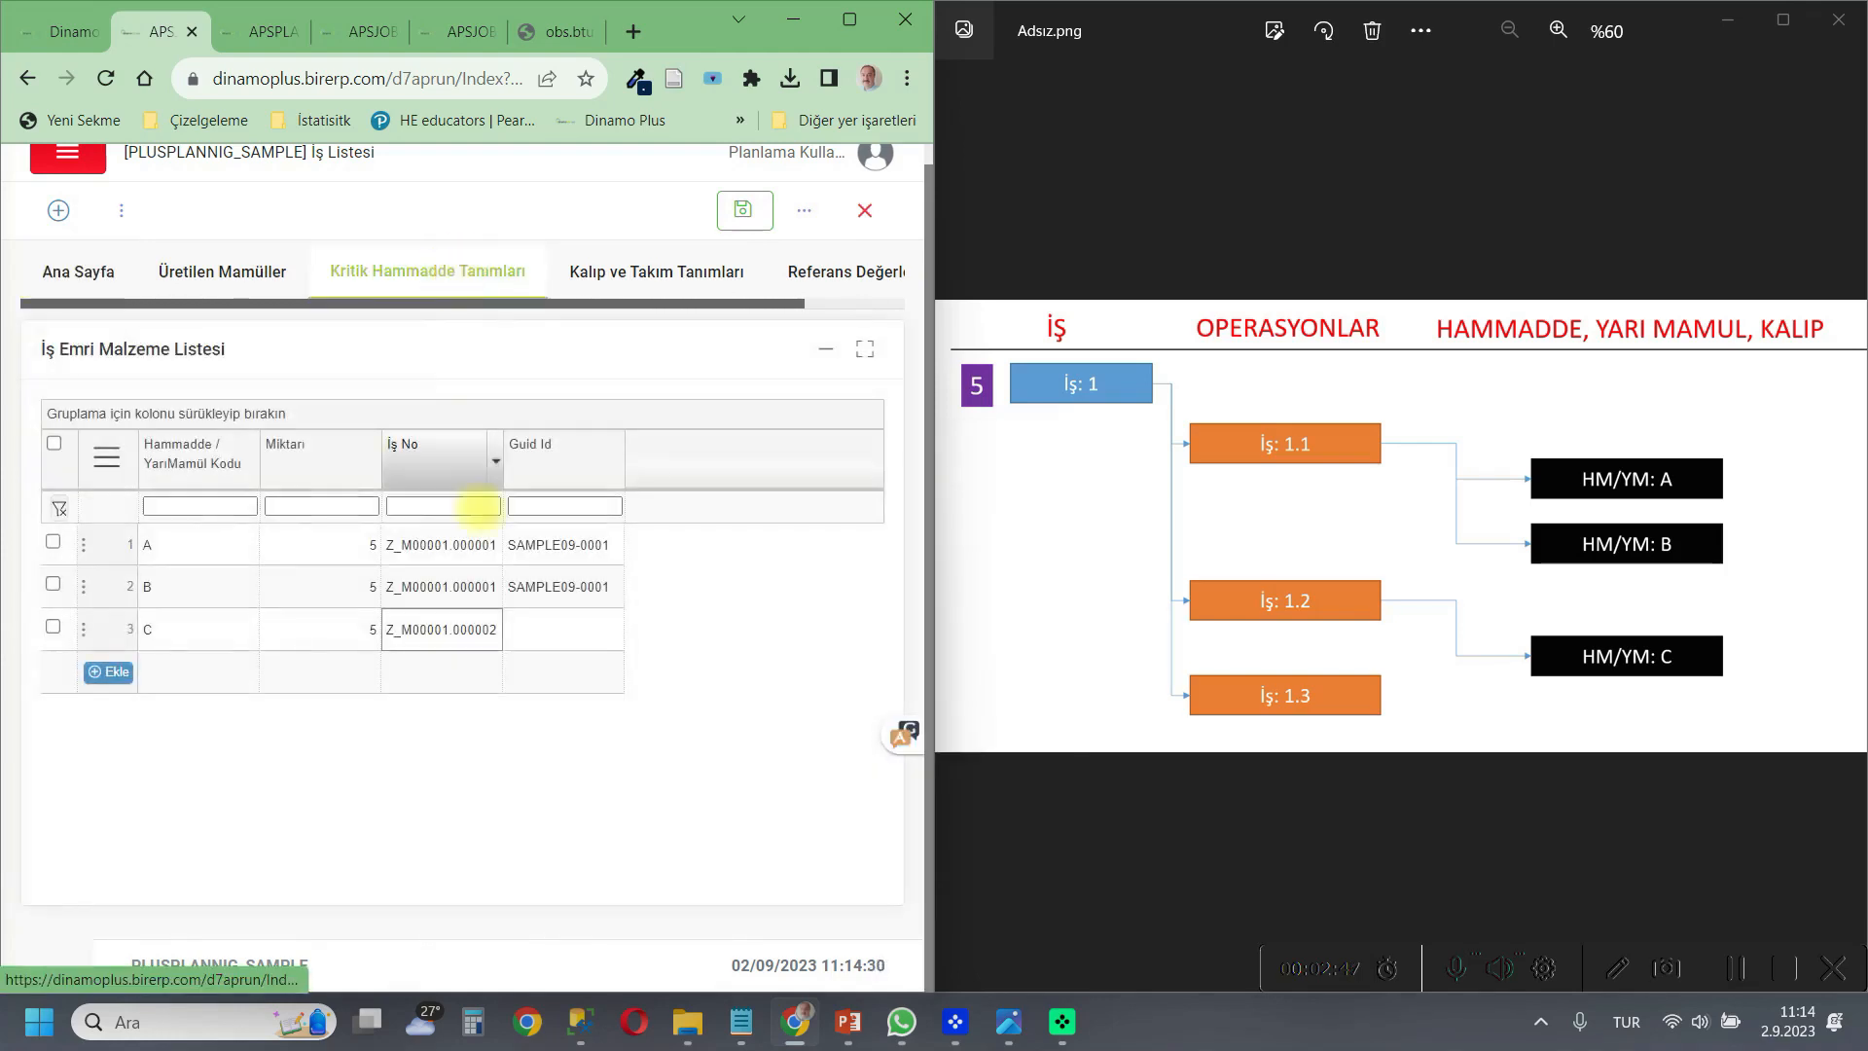
pyautogui.click(525, 630)
pyautogui.rightClick(545, 632)
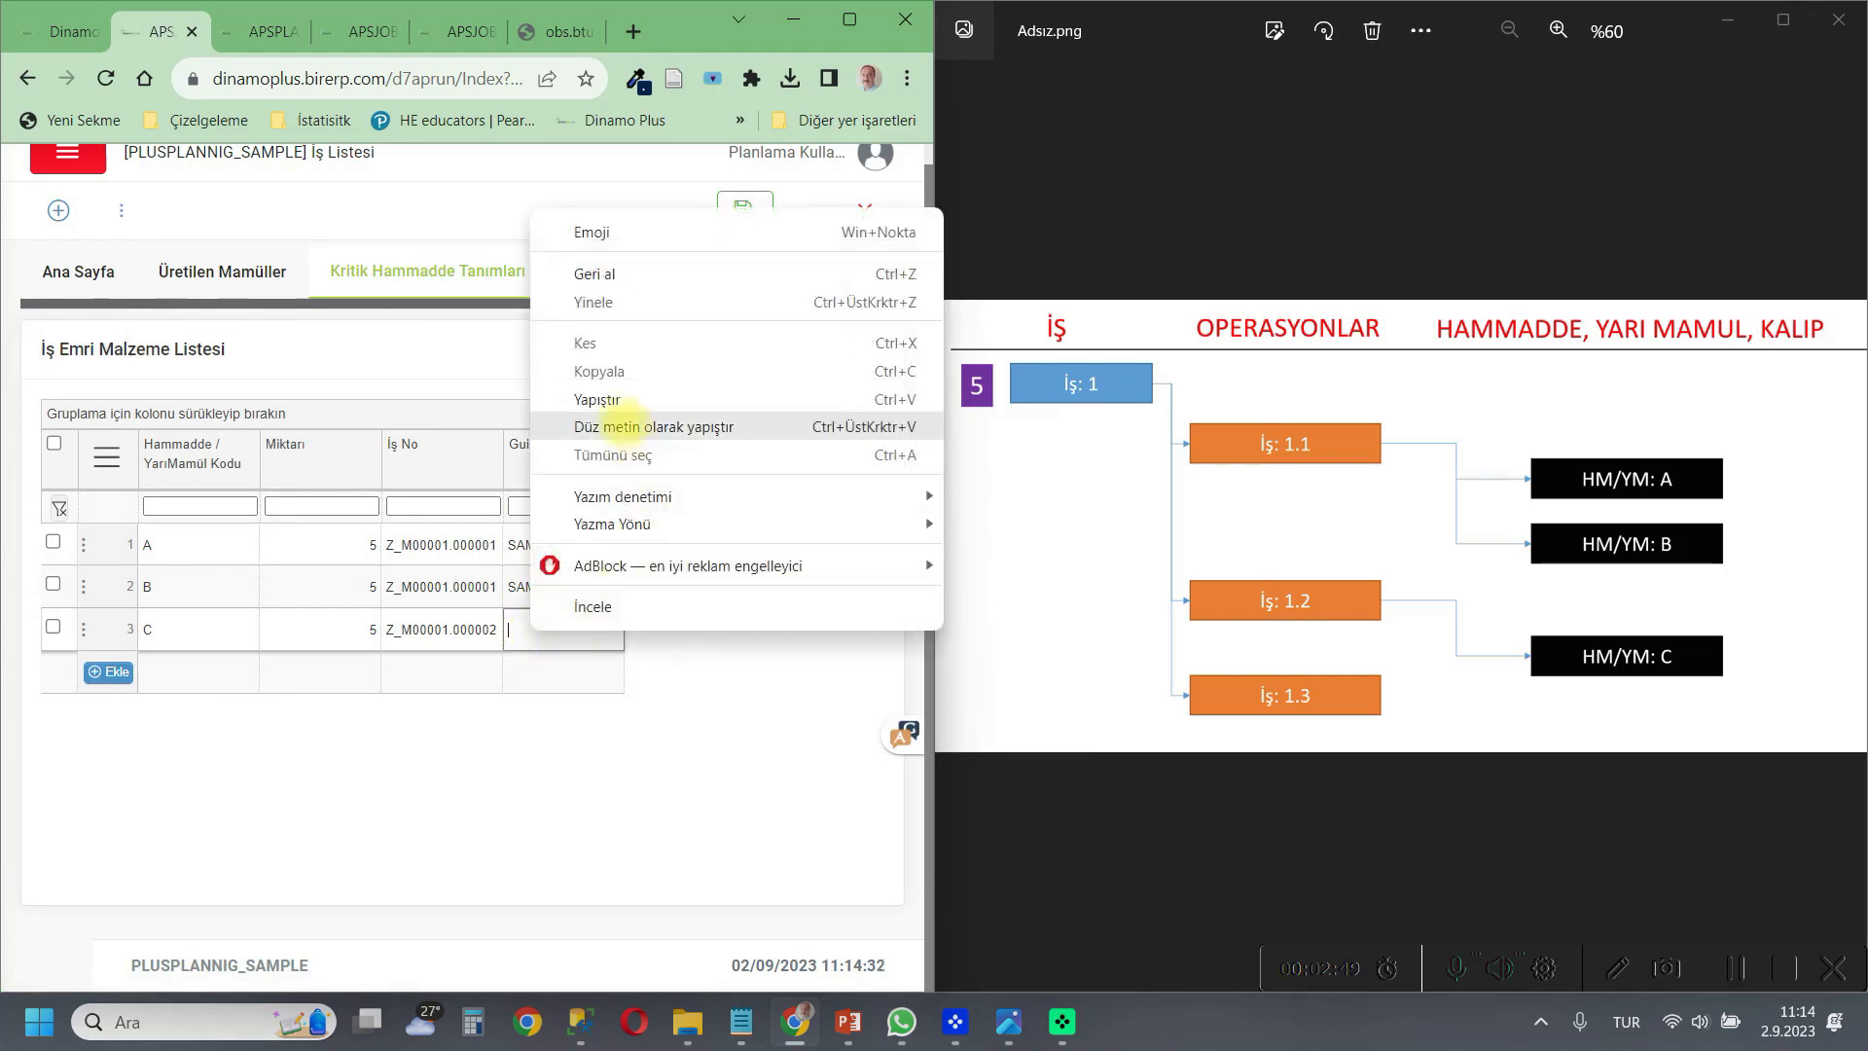
pyautogui.click(615, 400)
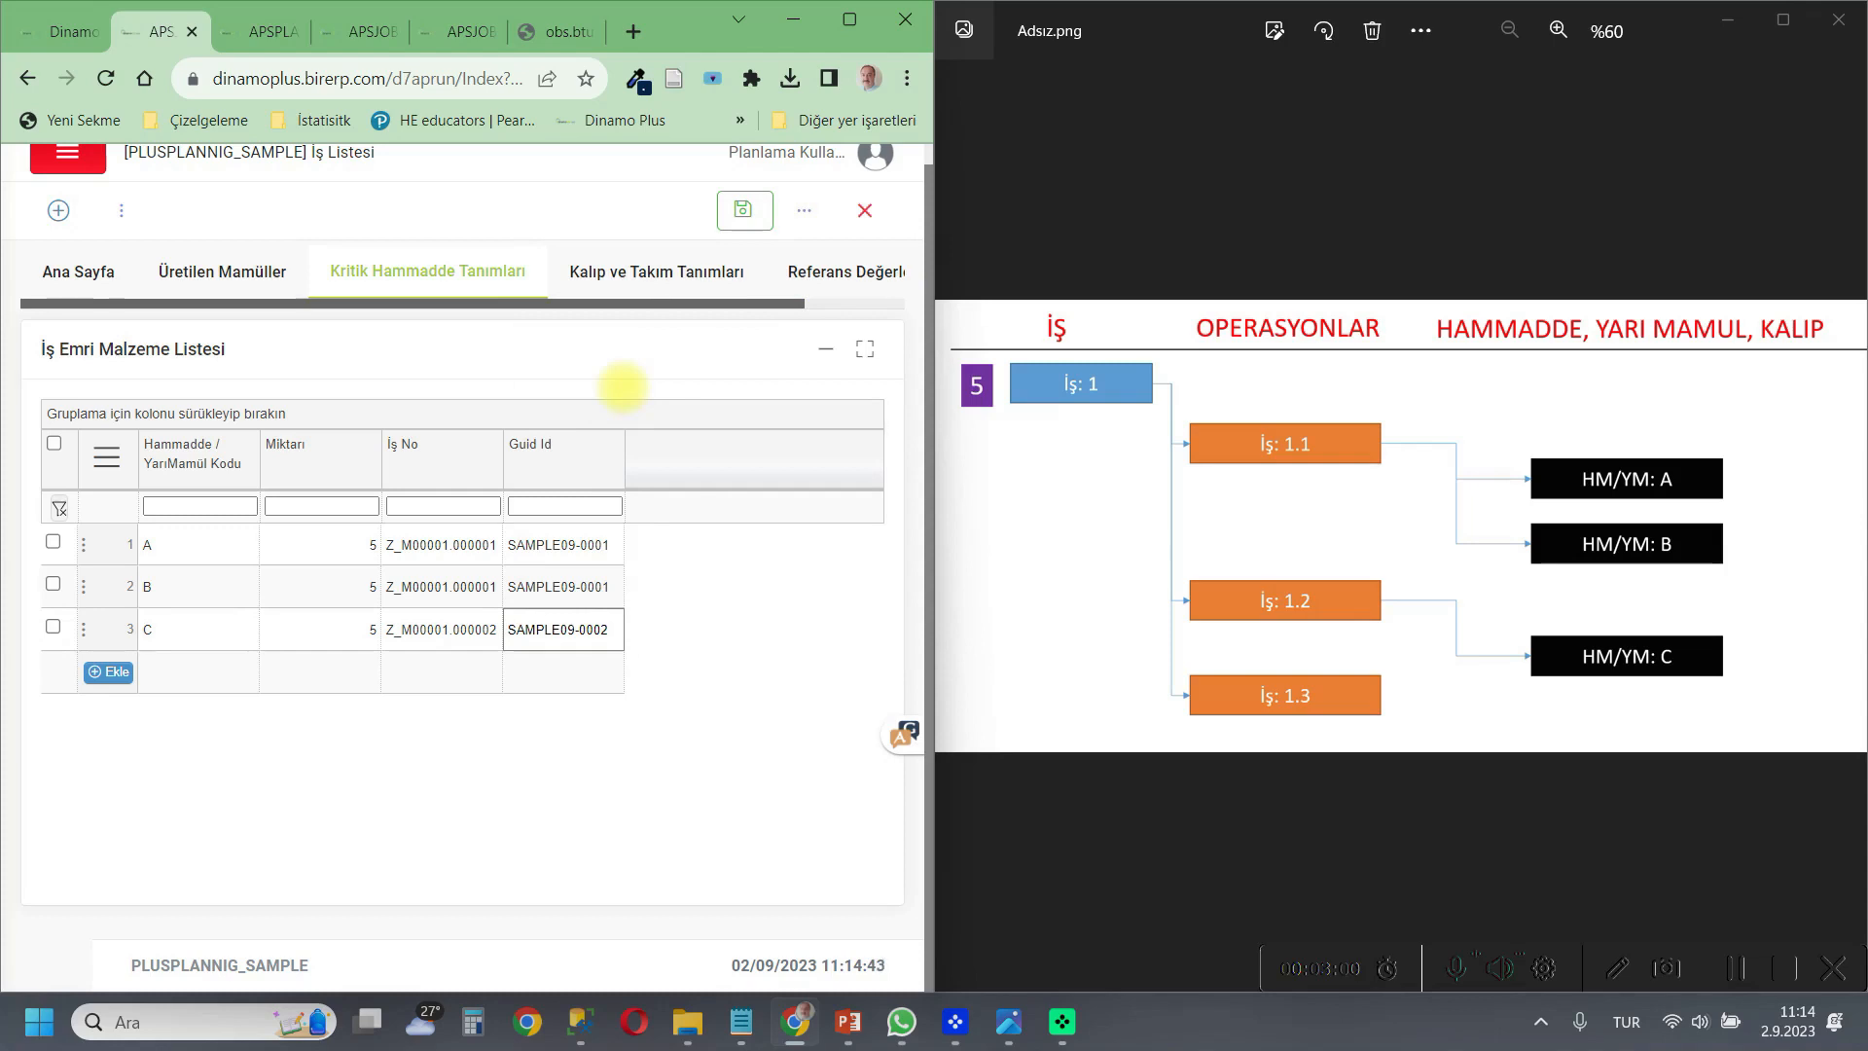
# Add a row for mould/tool K with quantity (Miktarı) 1 to the job order's tool and mould list.
pyautogui.click(672, 273)
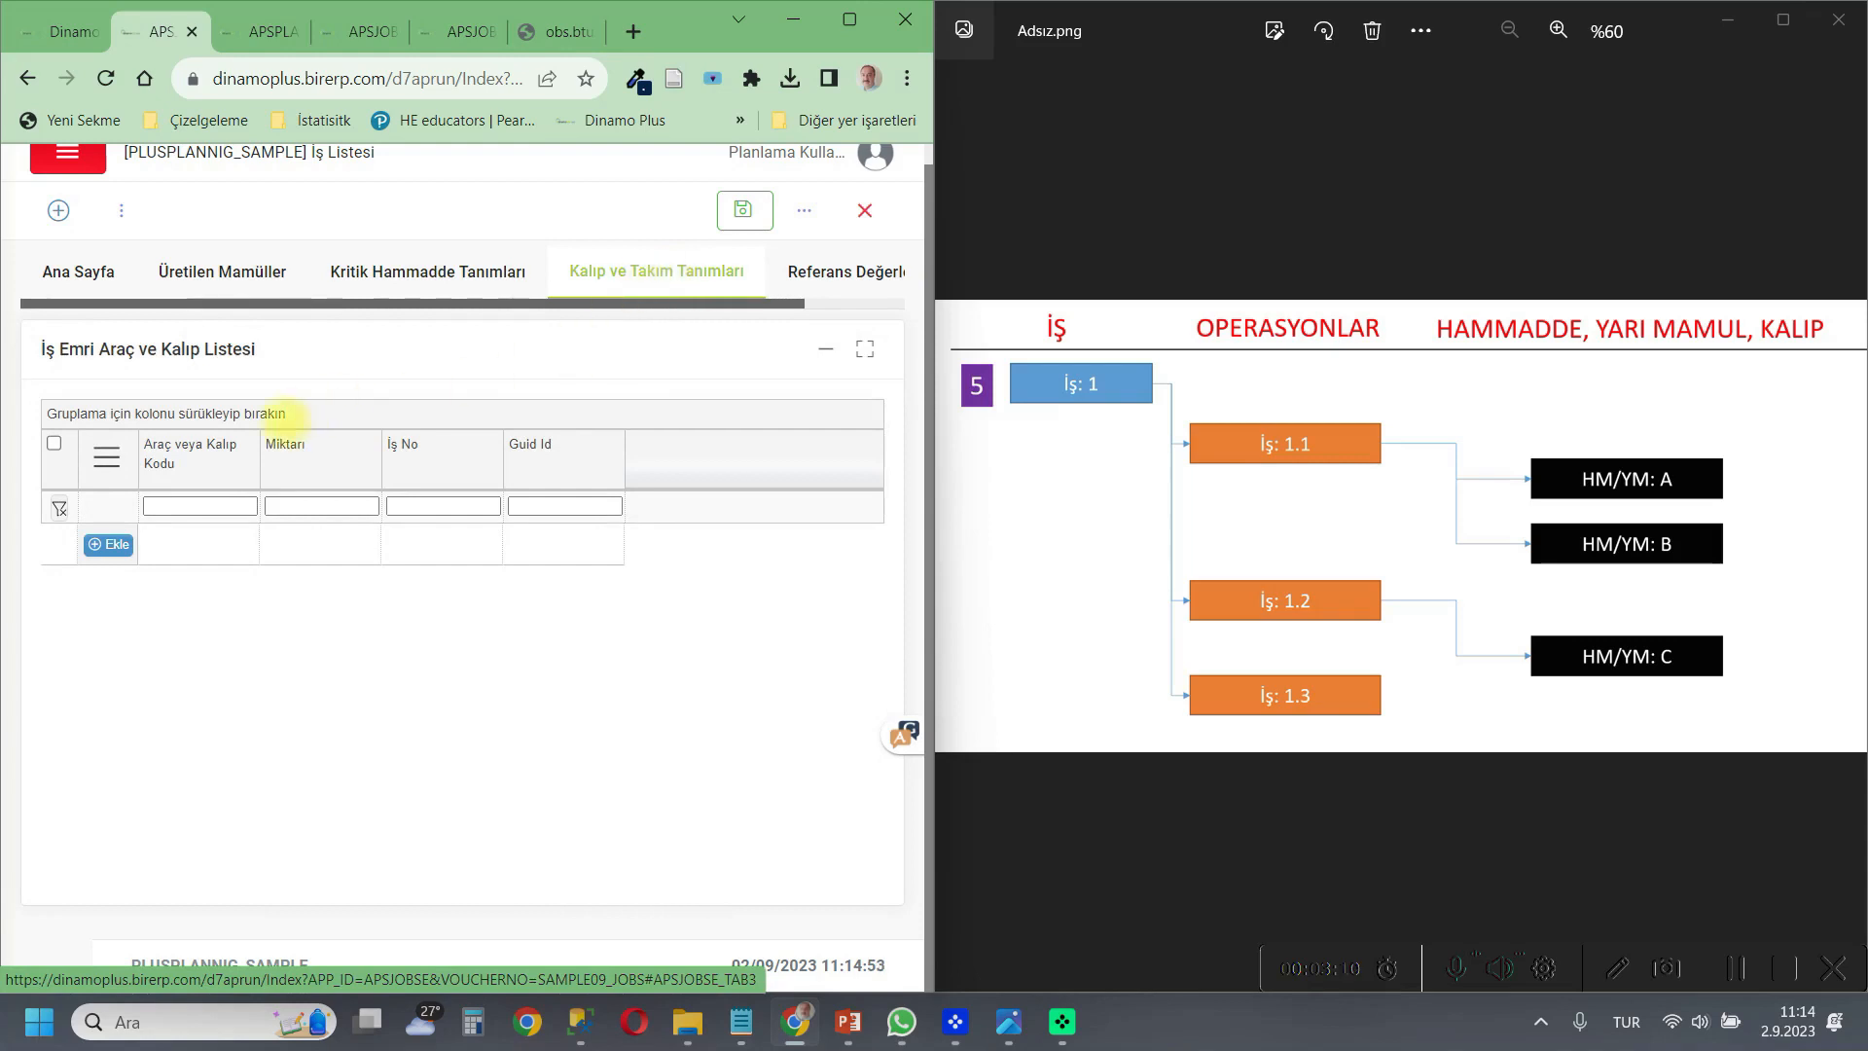
pyautogui.click(109, 545)
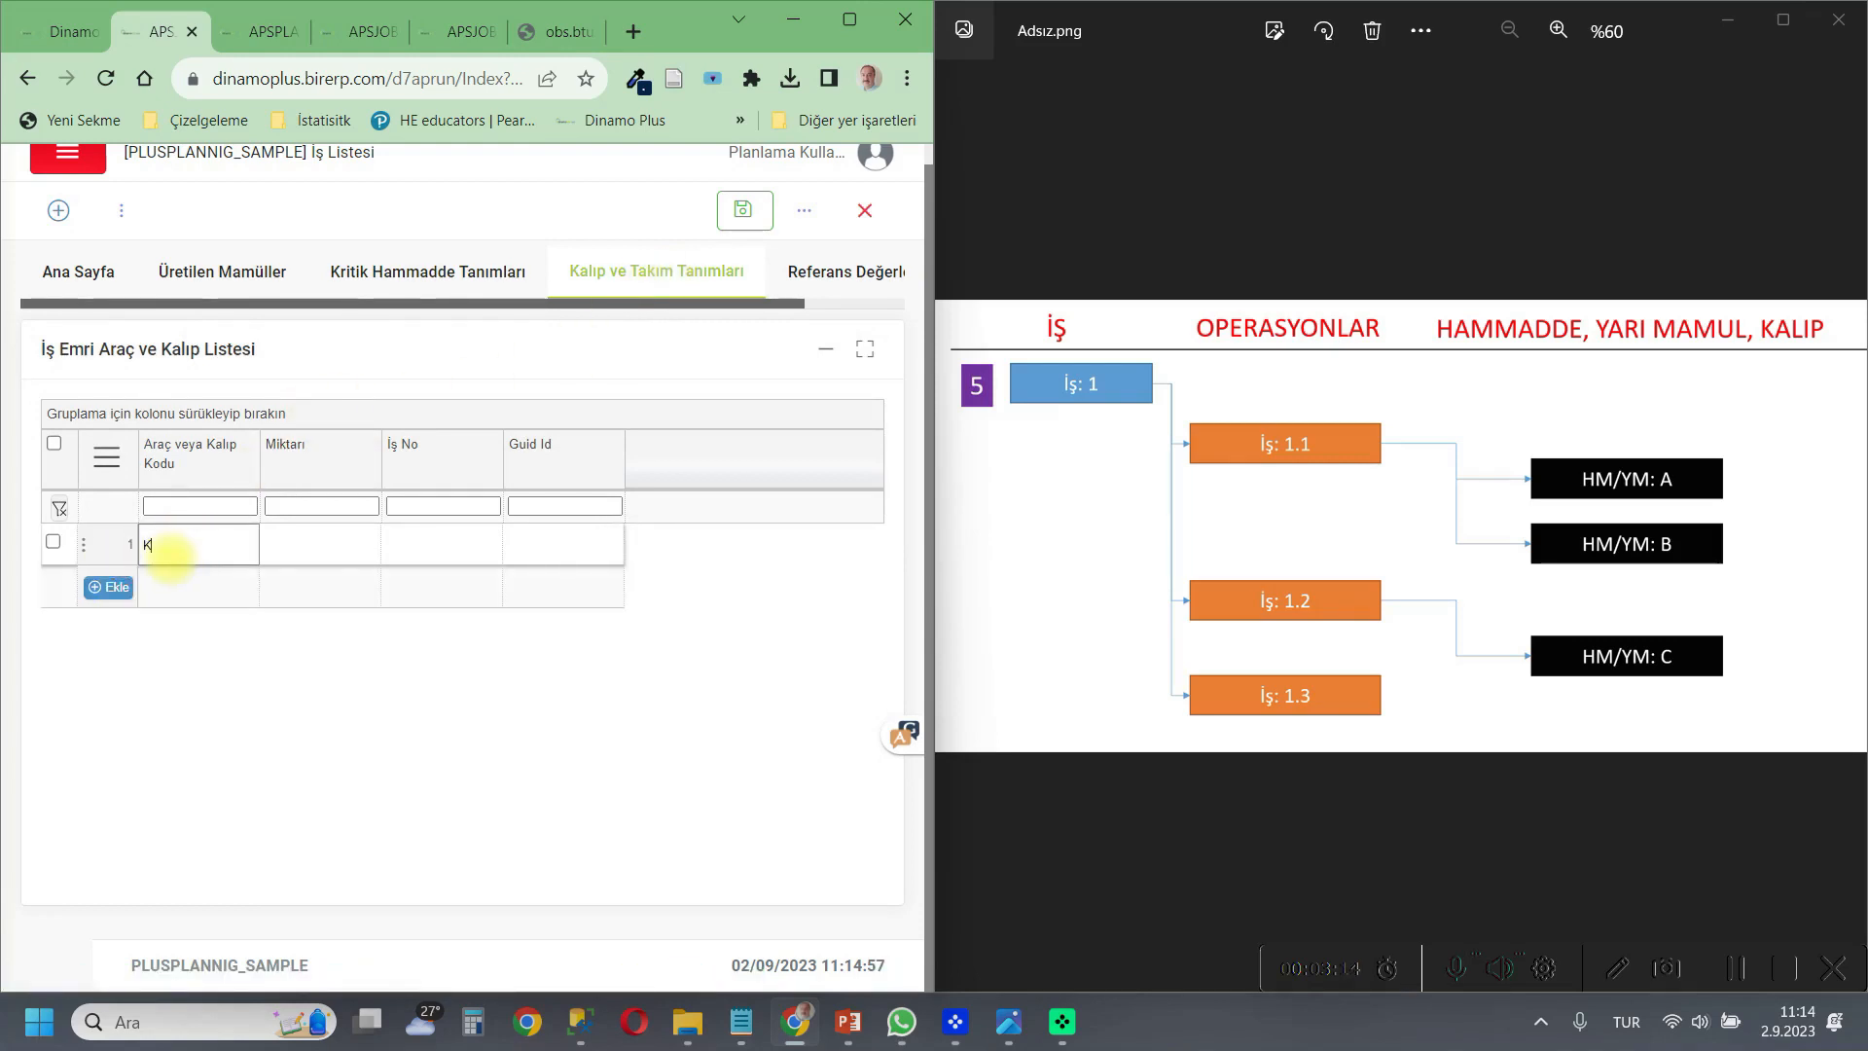
pyautogui.click(301, 535)
pyautogui.write('1')
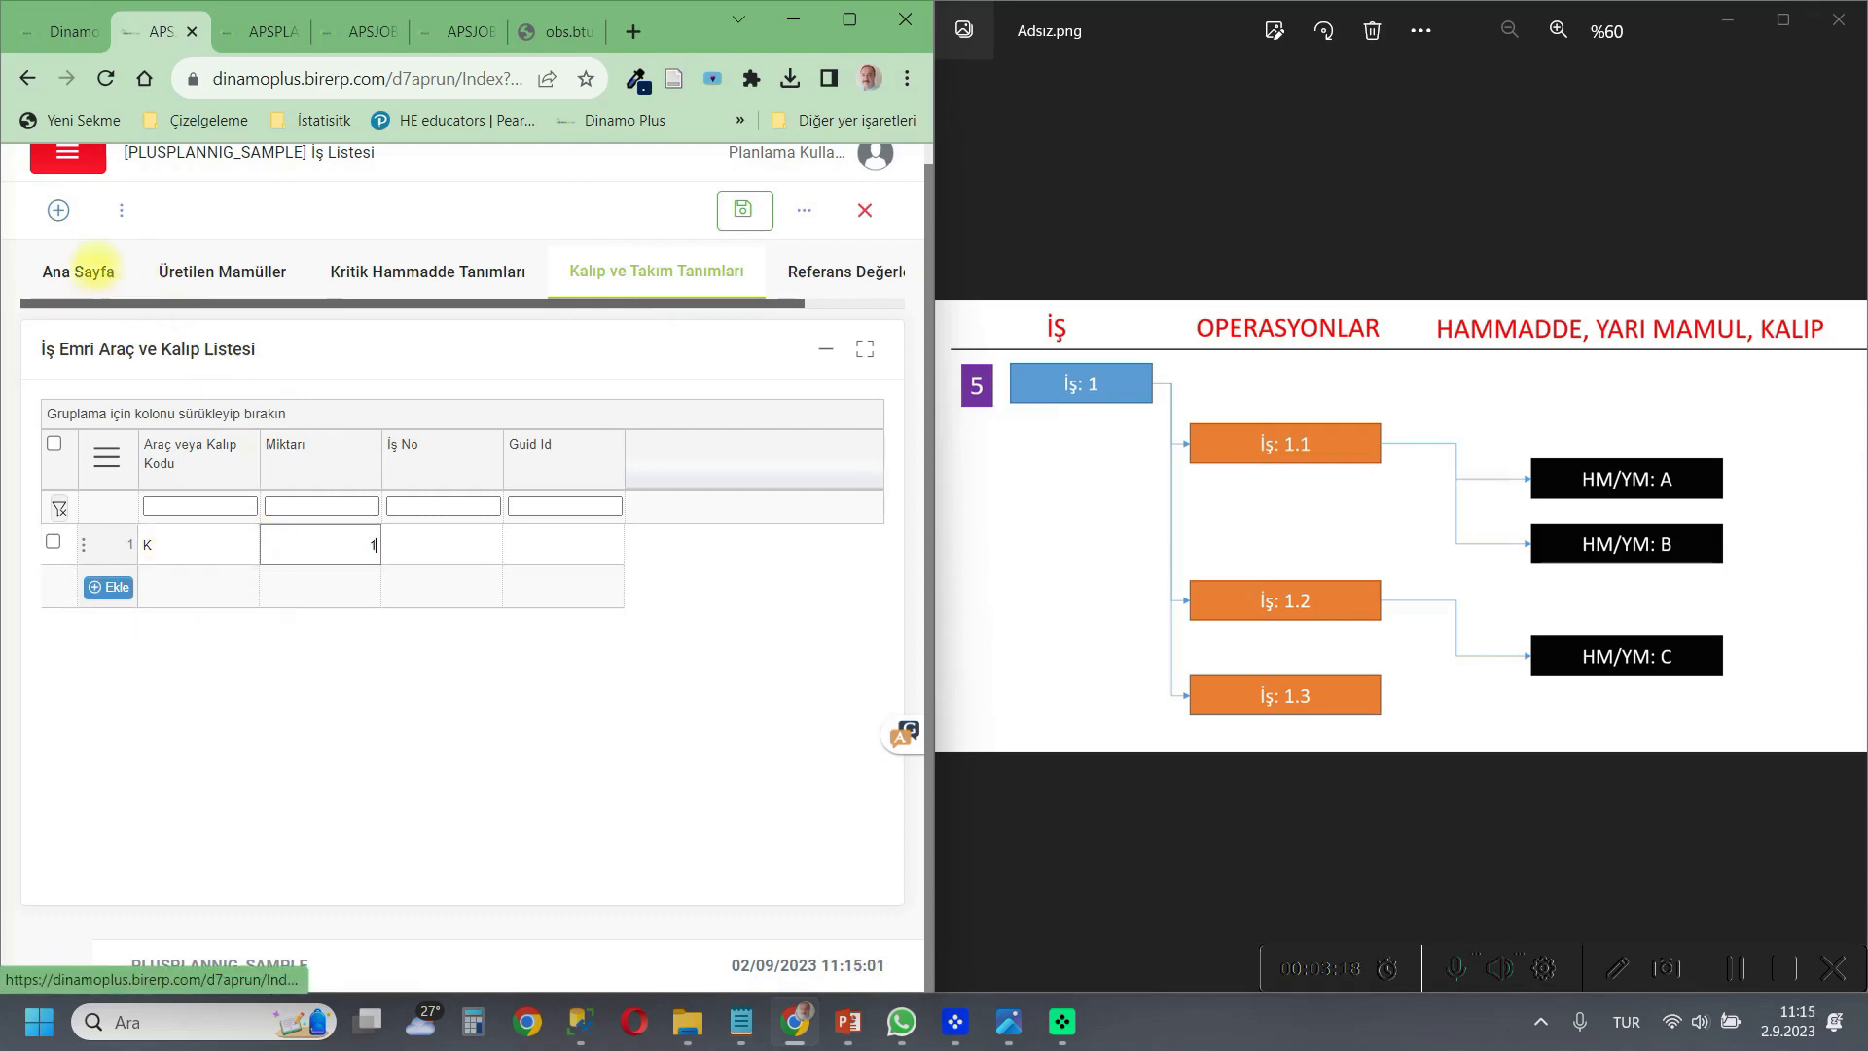
# Copy the İş No Z_M00001.000003 of operation İş 1.3 from the job list into tool K's İş No.
pyautogui.click(86, 268)
pyautogui.scroll(-1, 573, 717)
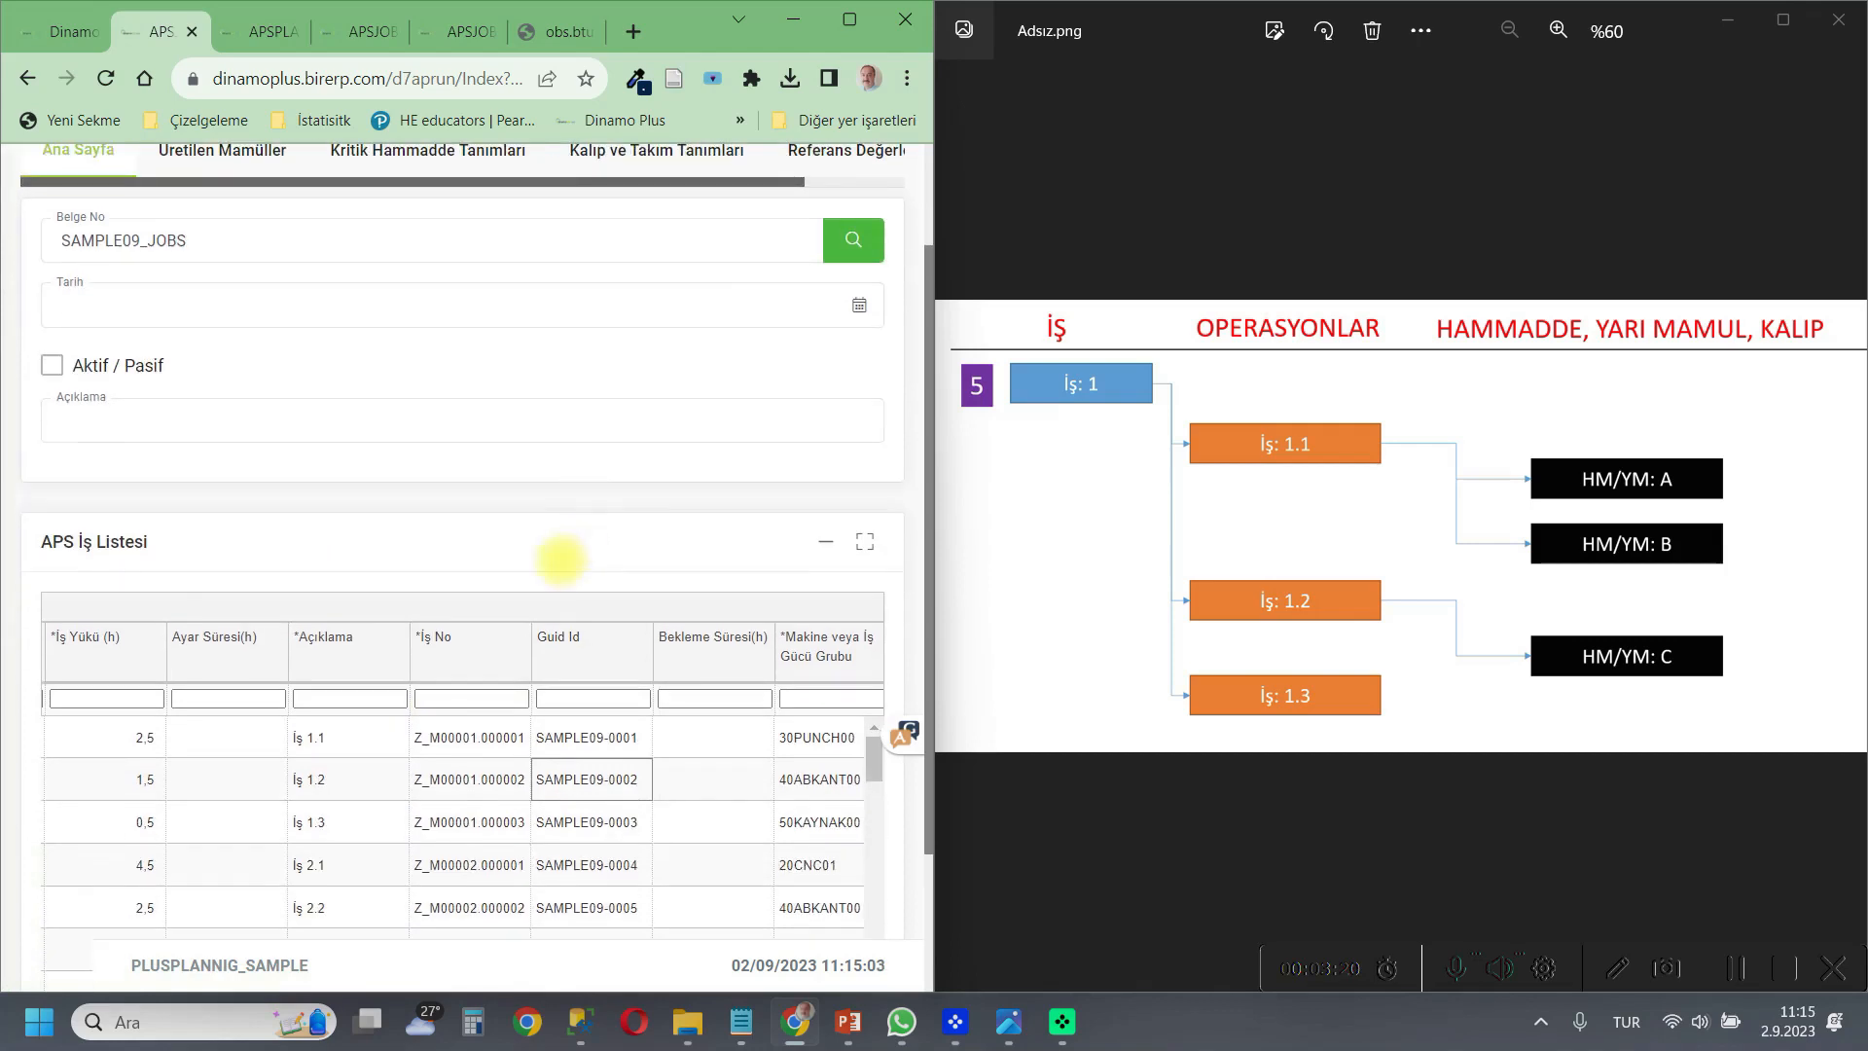
pyautogui.click(501, 823)
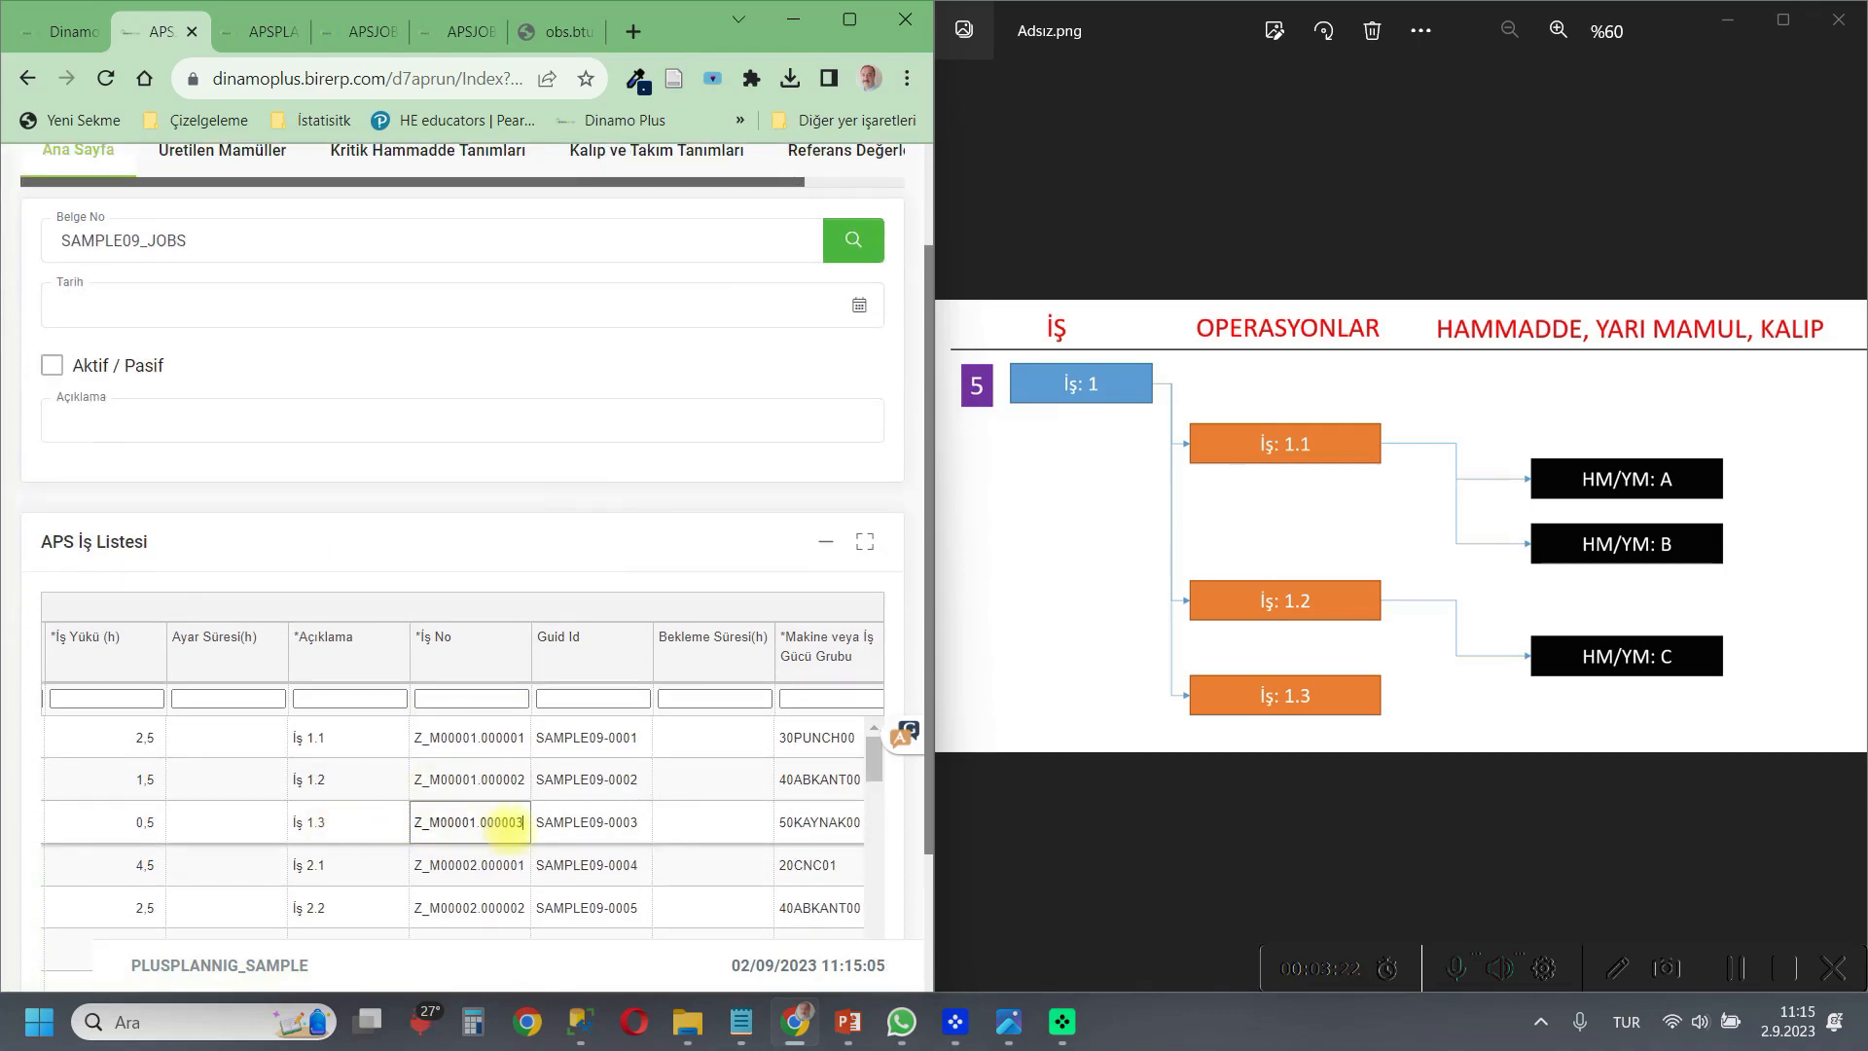
pyautogui.moveTo(524, 822); pyautogui.dragTo(419, 825)
pyautogui.rightClick(406, 826)
pyautogui.click(481, 451)
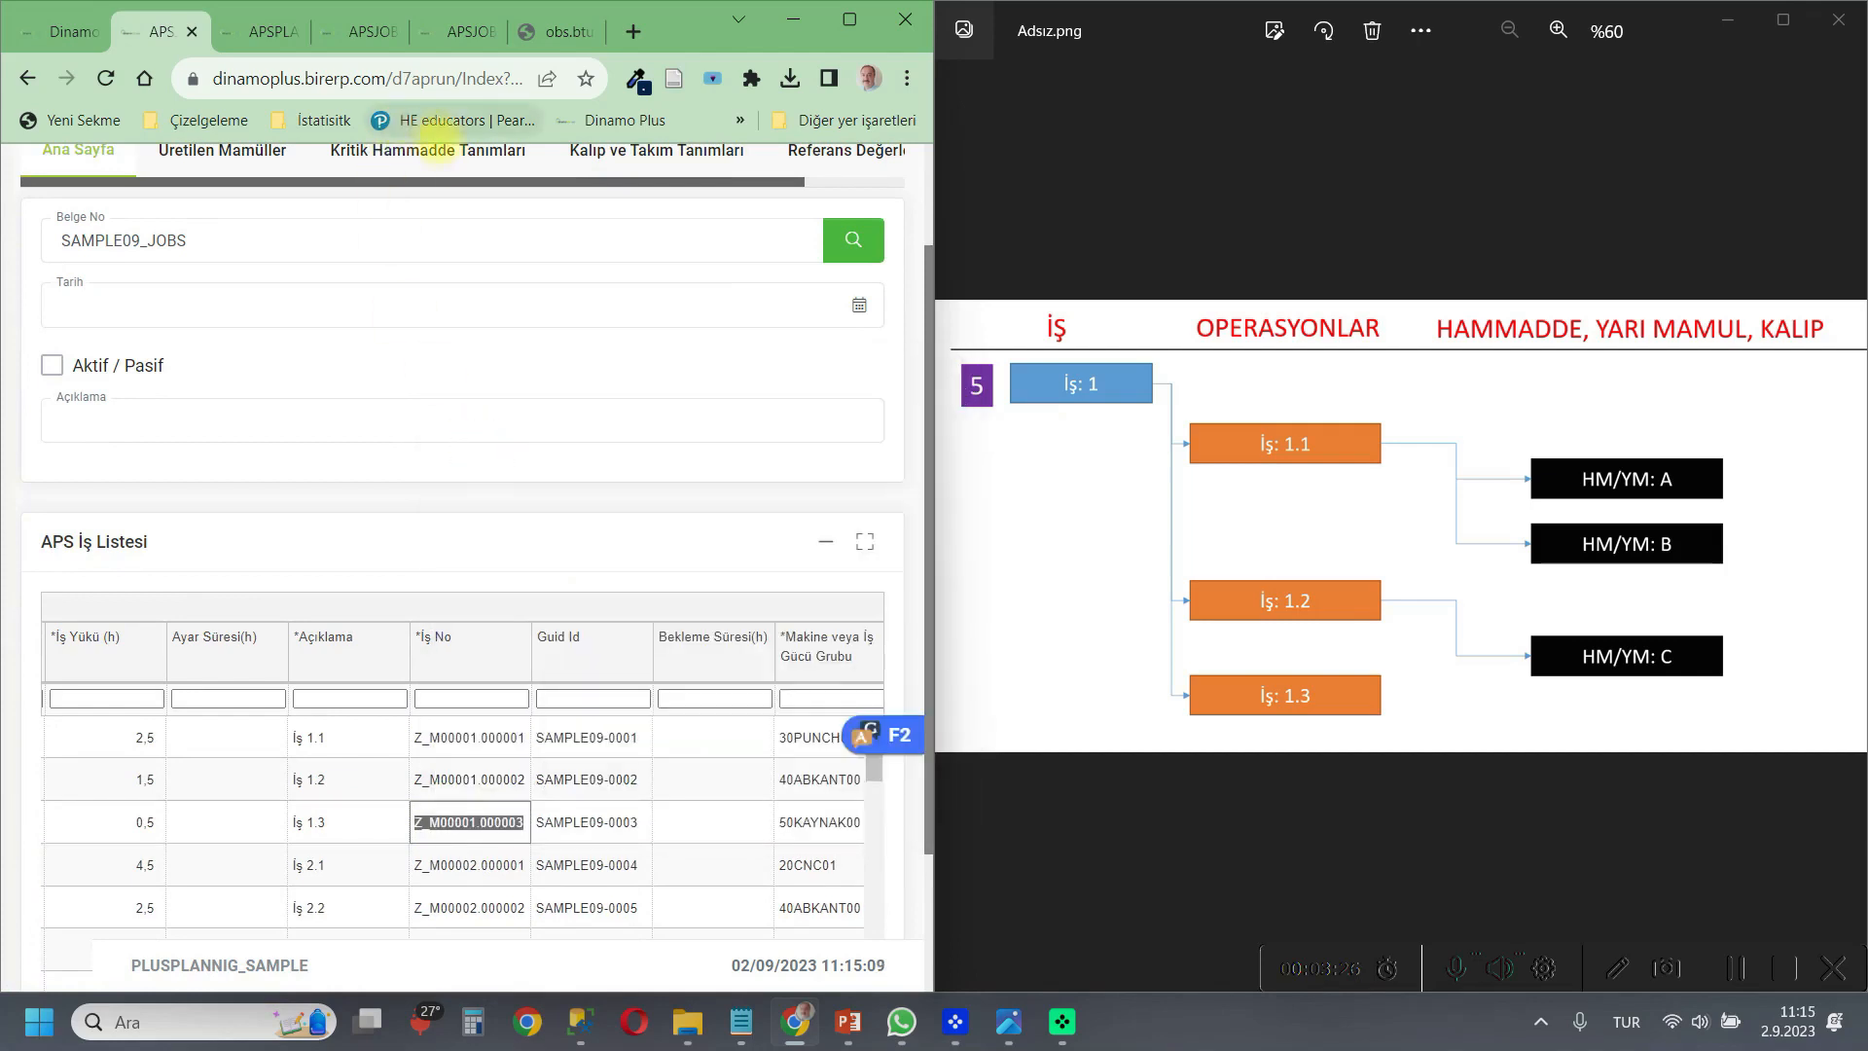
pyautogui.click(630, 151)
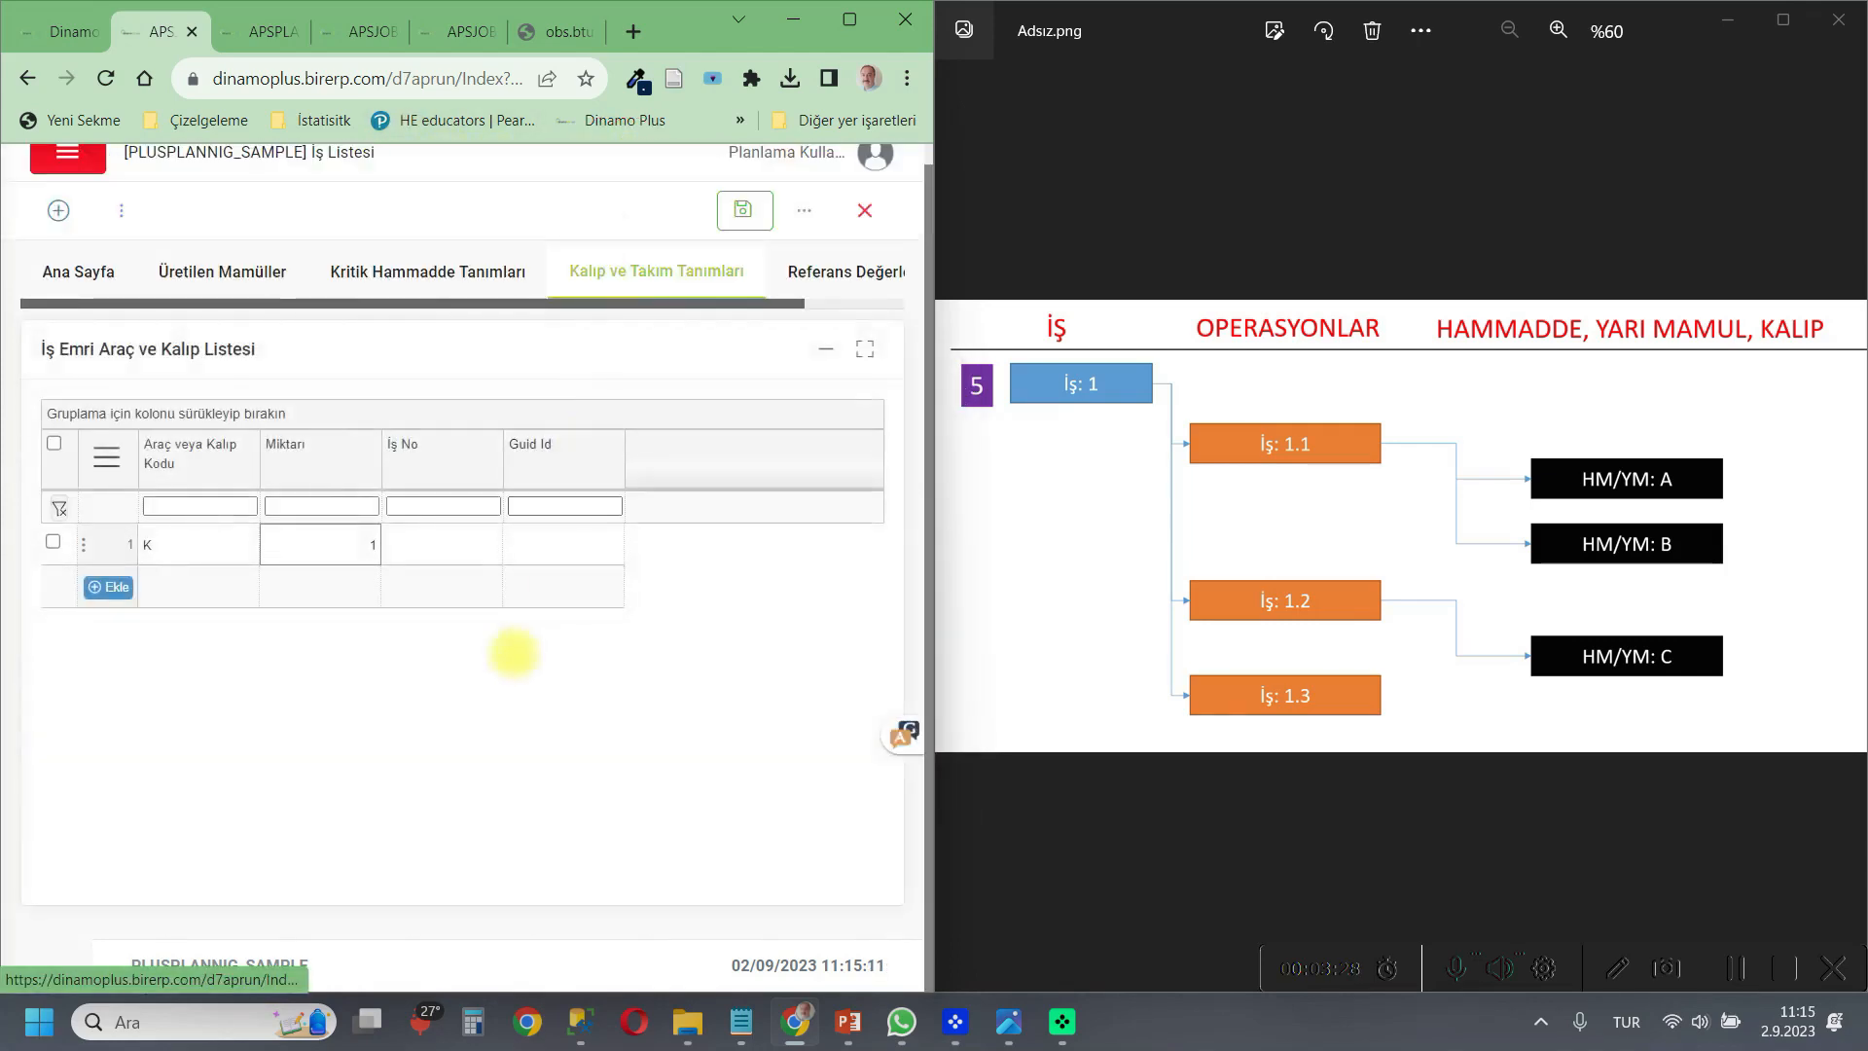
pyautogui.click(438, 550)
pyautogui.rightClick(441, 552)
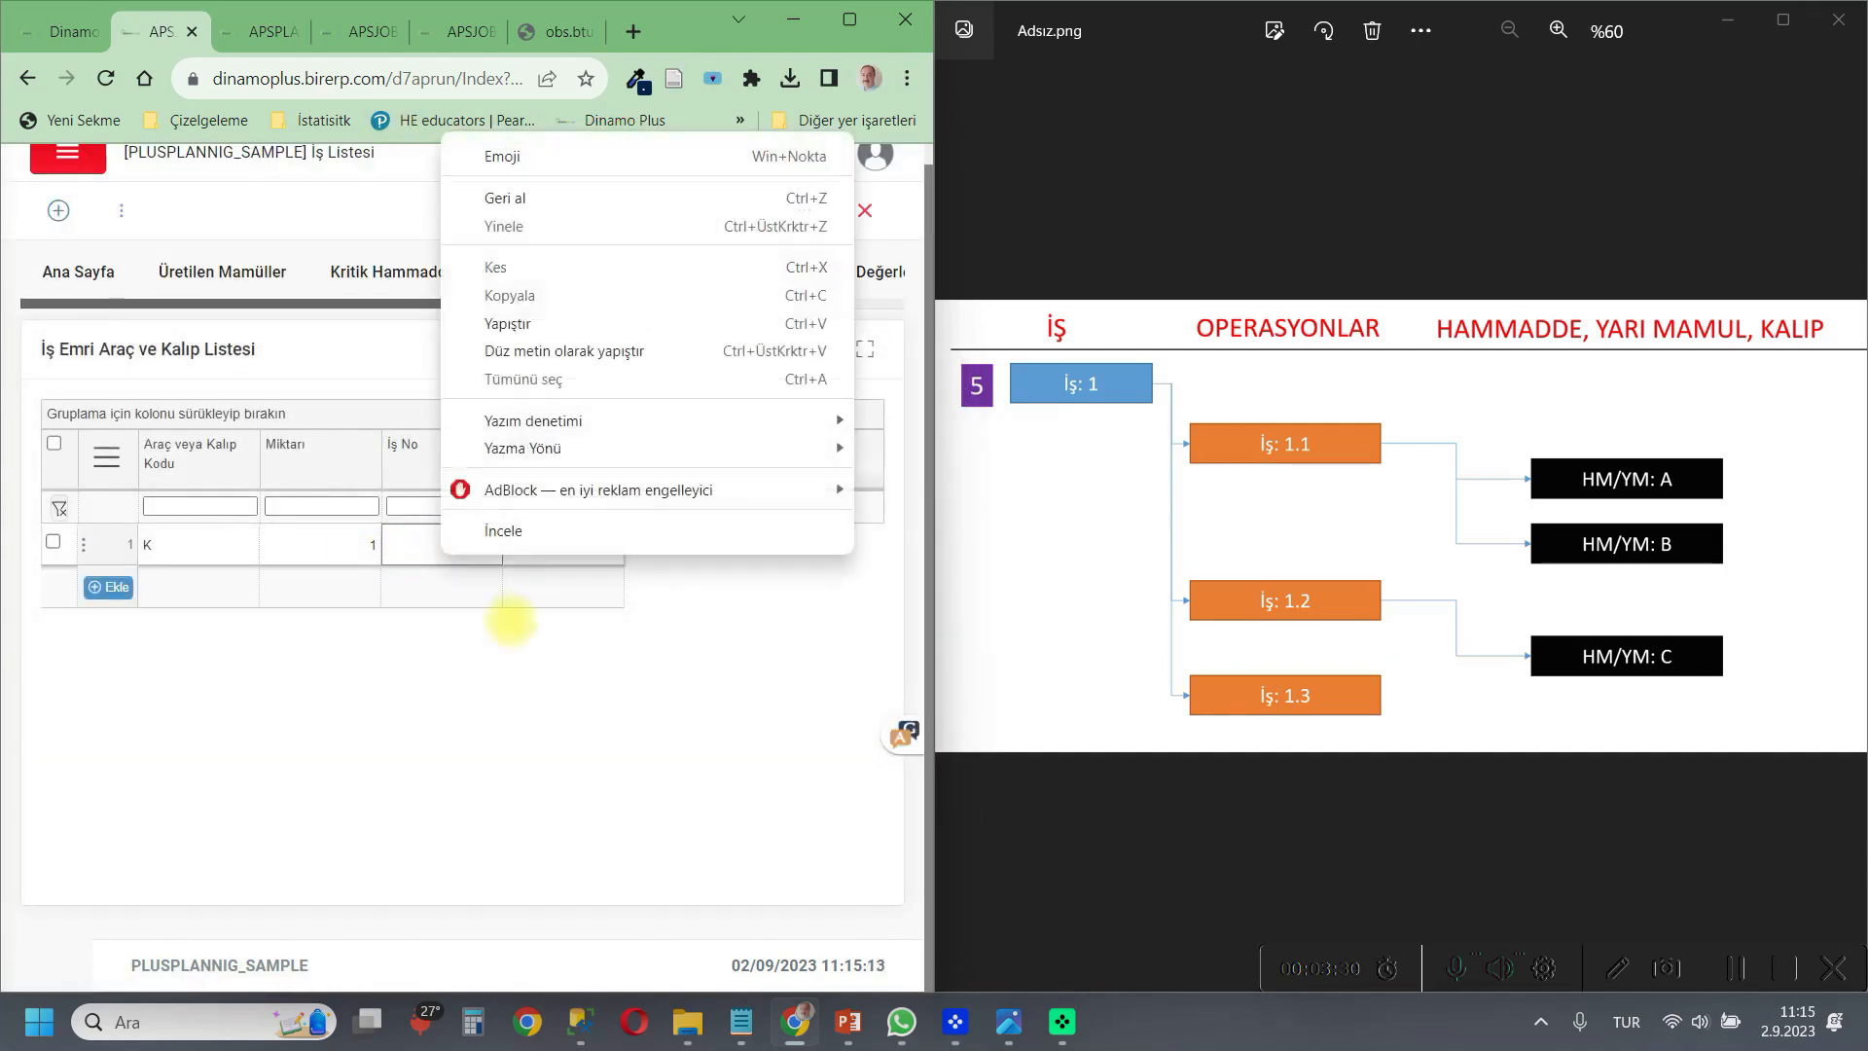
pyautogui.click(493, 294)
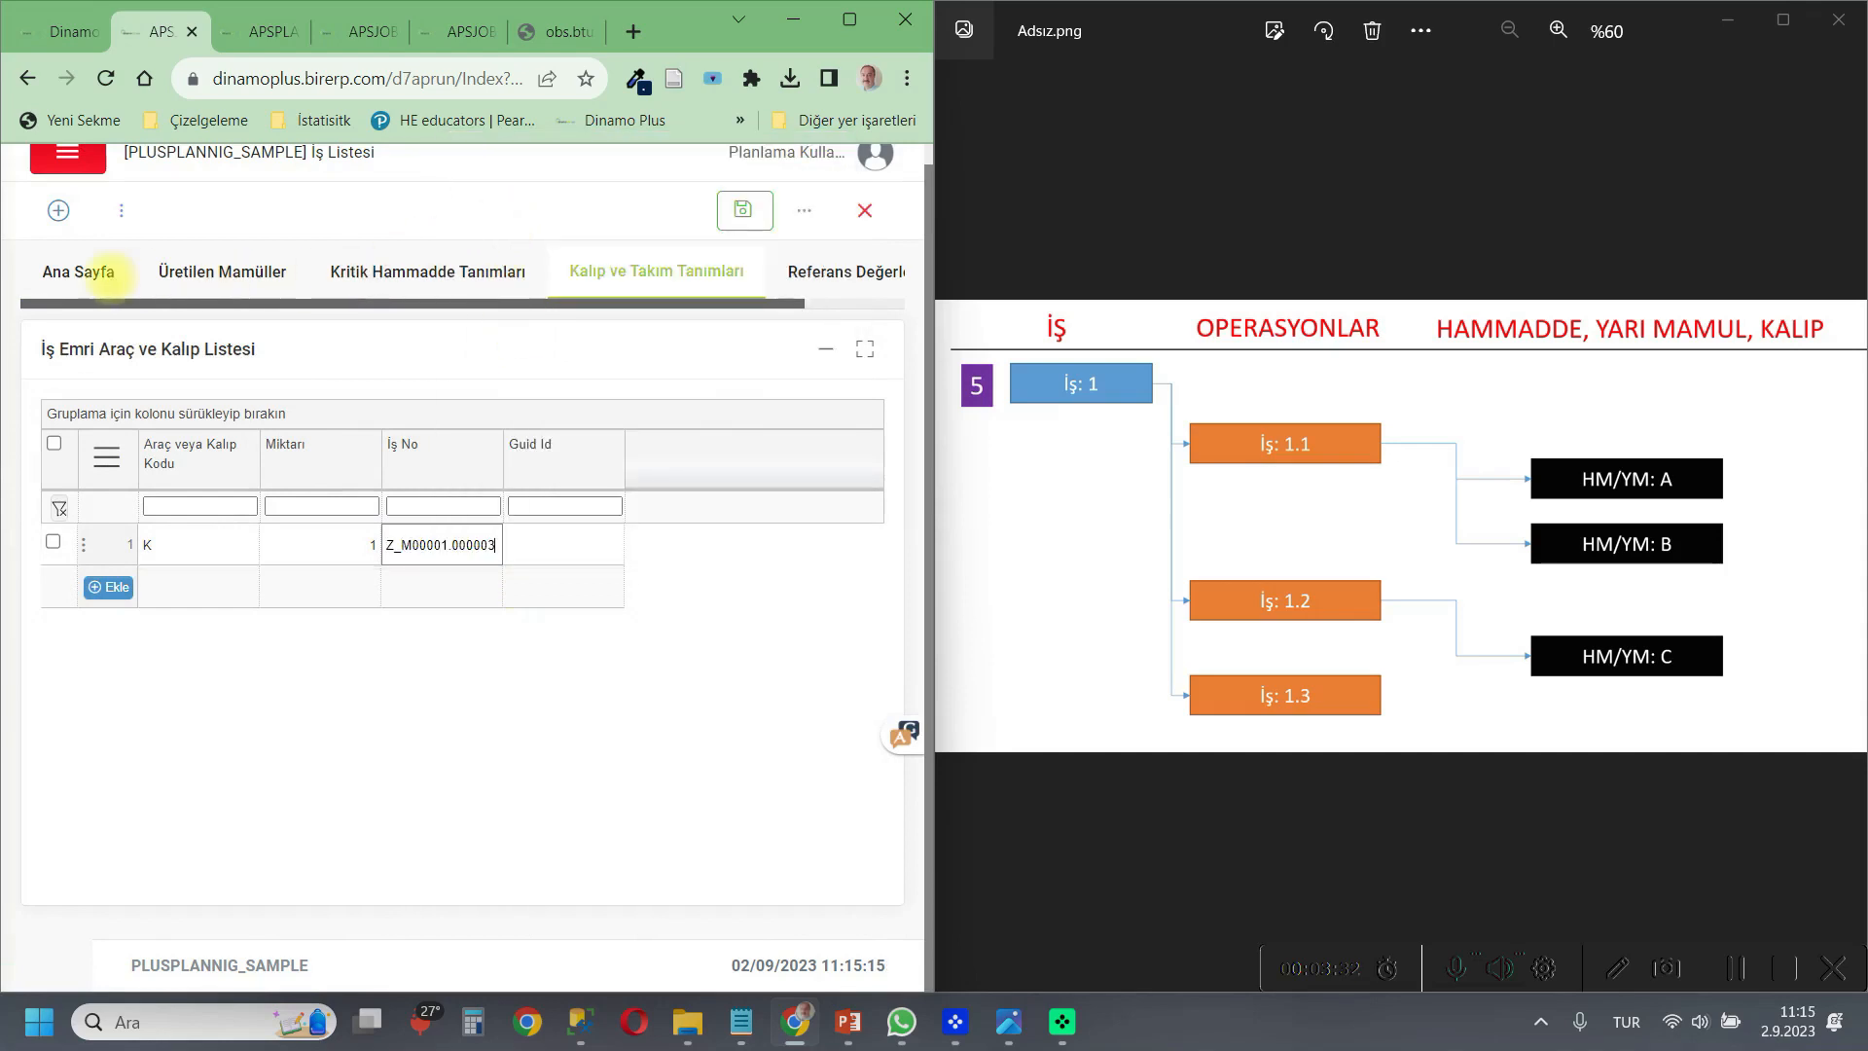
# Copy the Guid Id SAMPLE09-0003 of operation İş 1.3 from the job list into tool K's Guid Id and save the document.
pyautogui.click(83, 273)
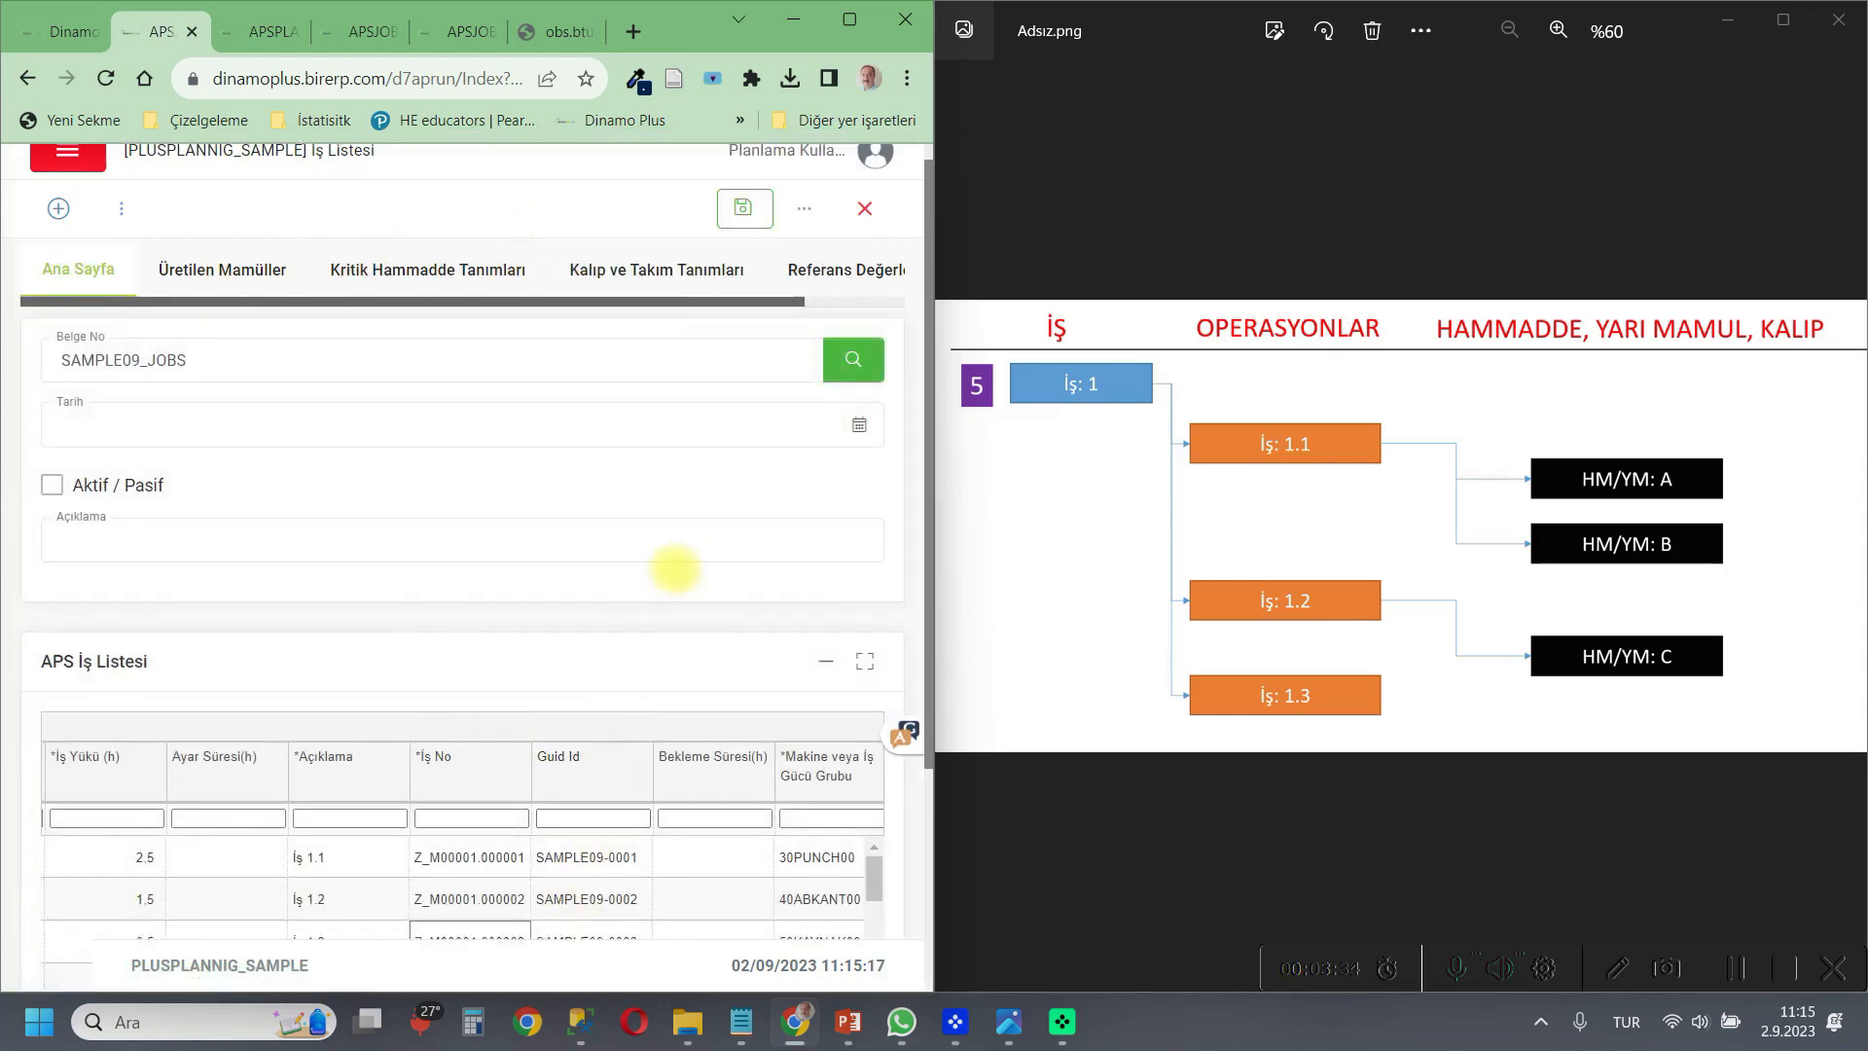
pyautogui.scroll(-1, 671, 569)
pyautogui.doubleClick(612, 831)
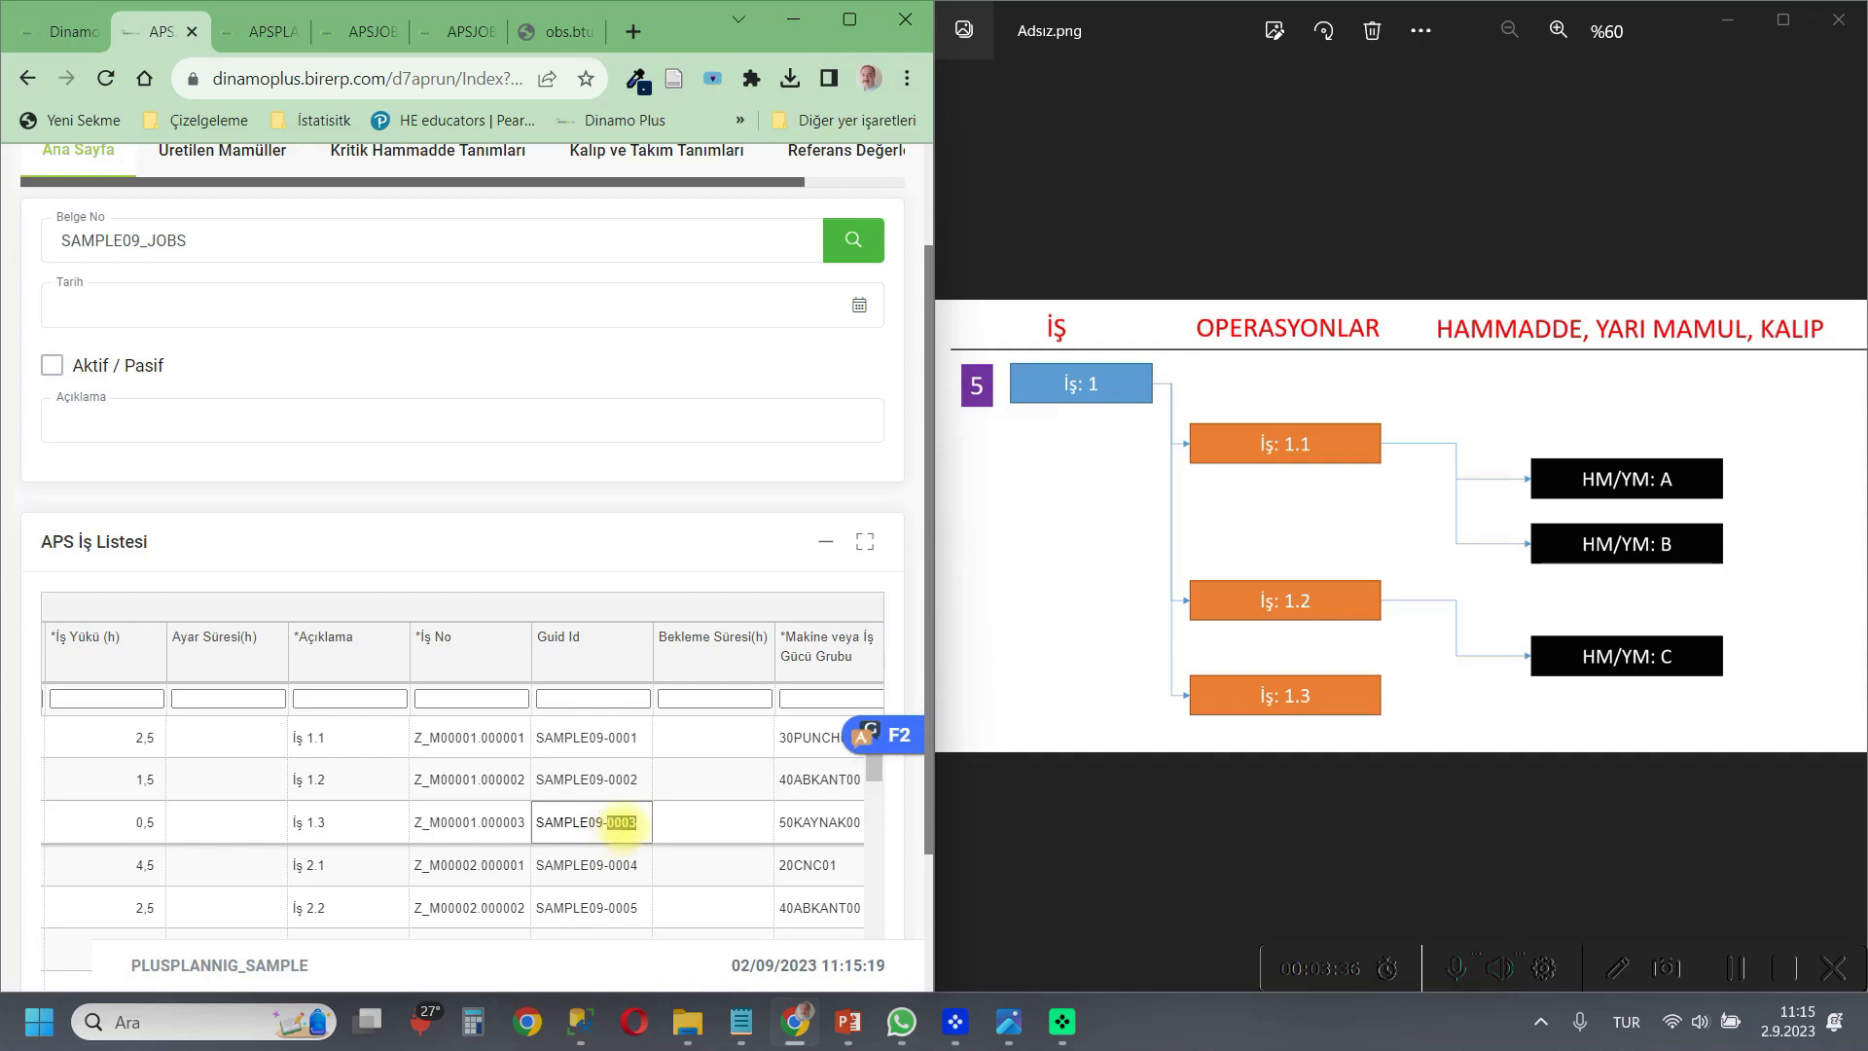
pyautogui.moveTo(637, 824); pyautogui.dragTo(551, 823)
pyautogui.rightClick(552, 824)
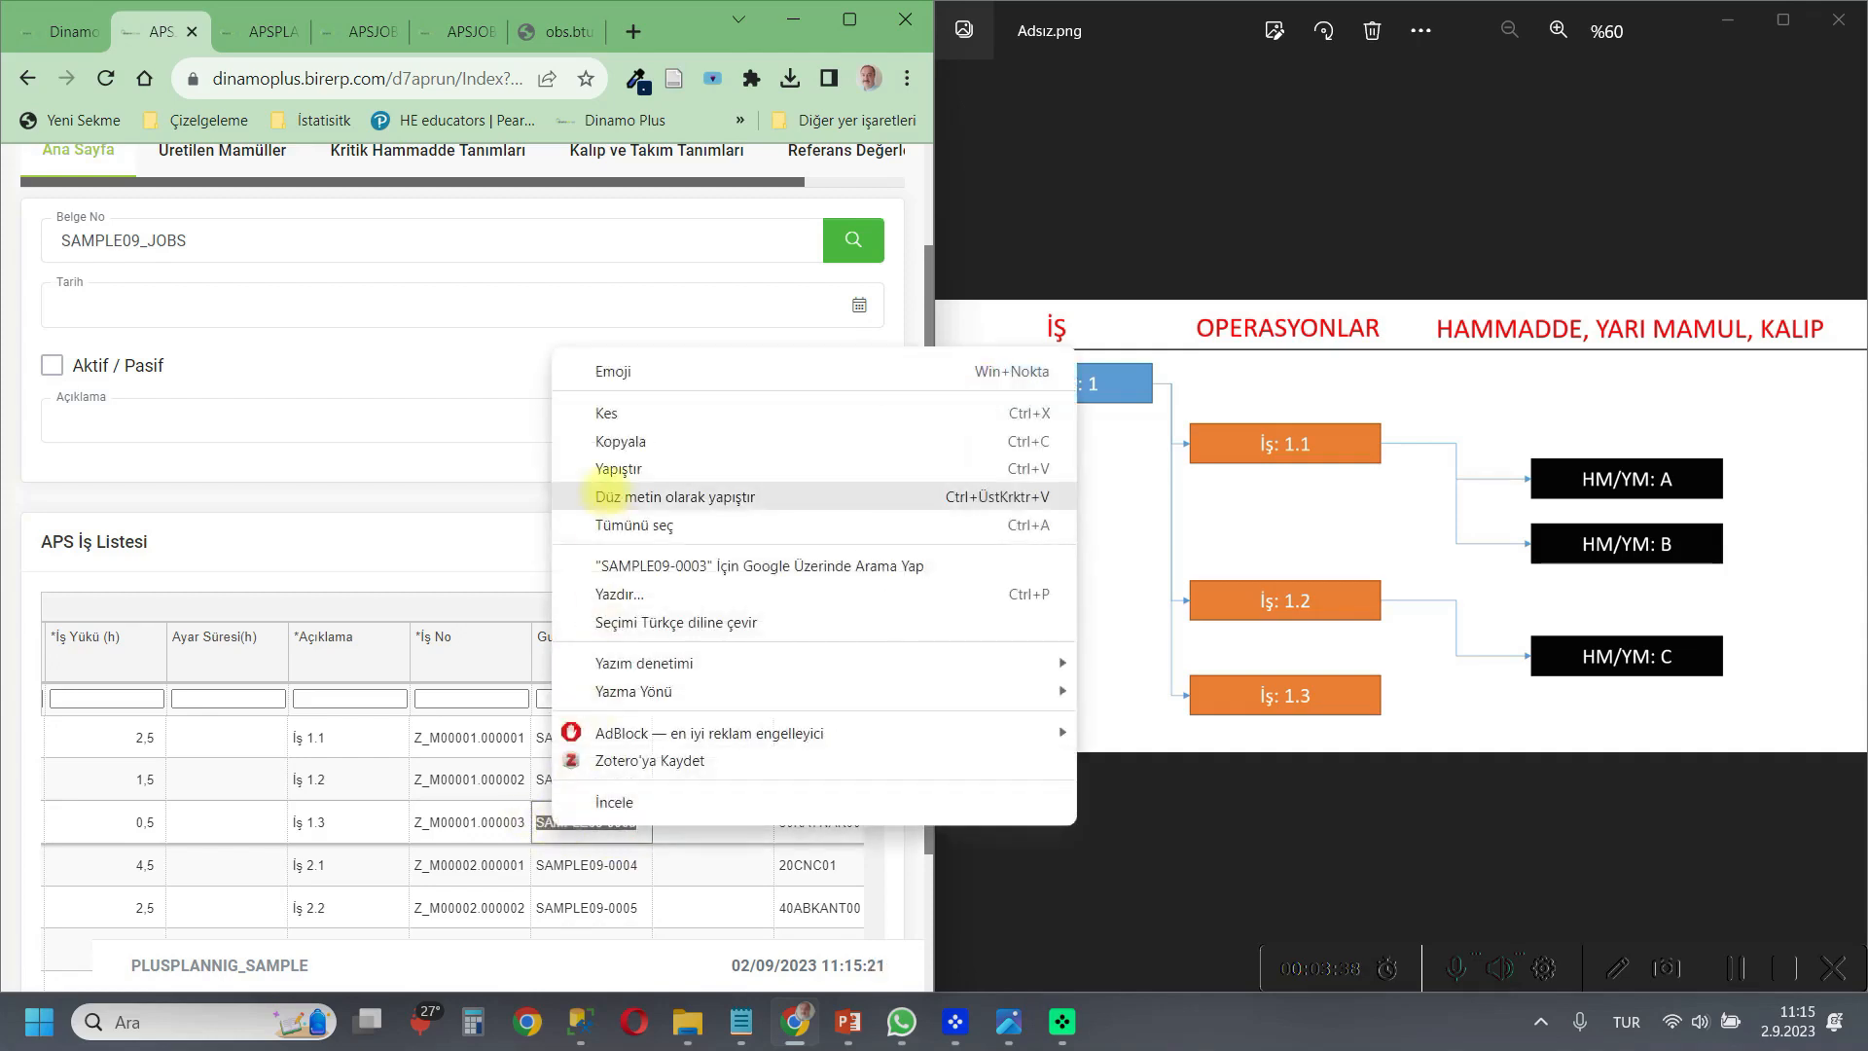
pyautogui.click(611, 437)
pyautogui.scroll(1, 554, 450)
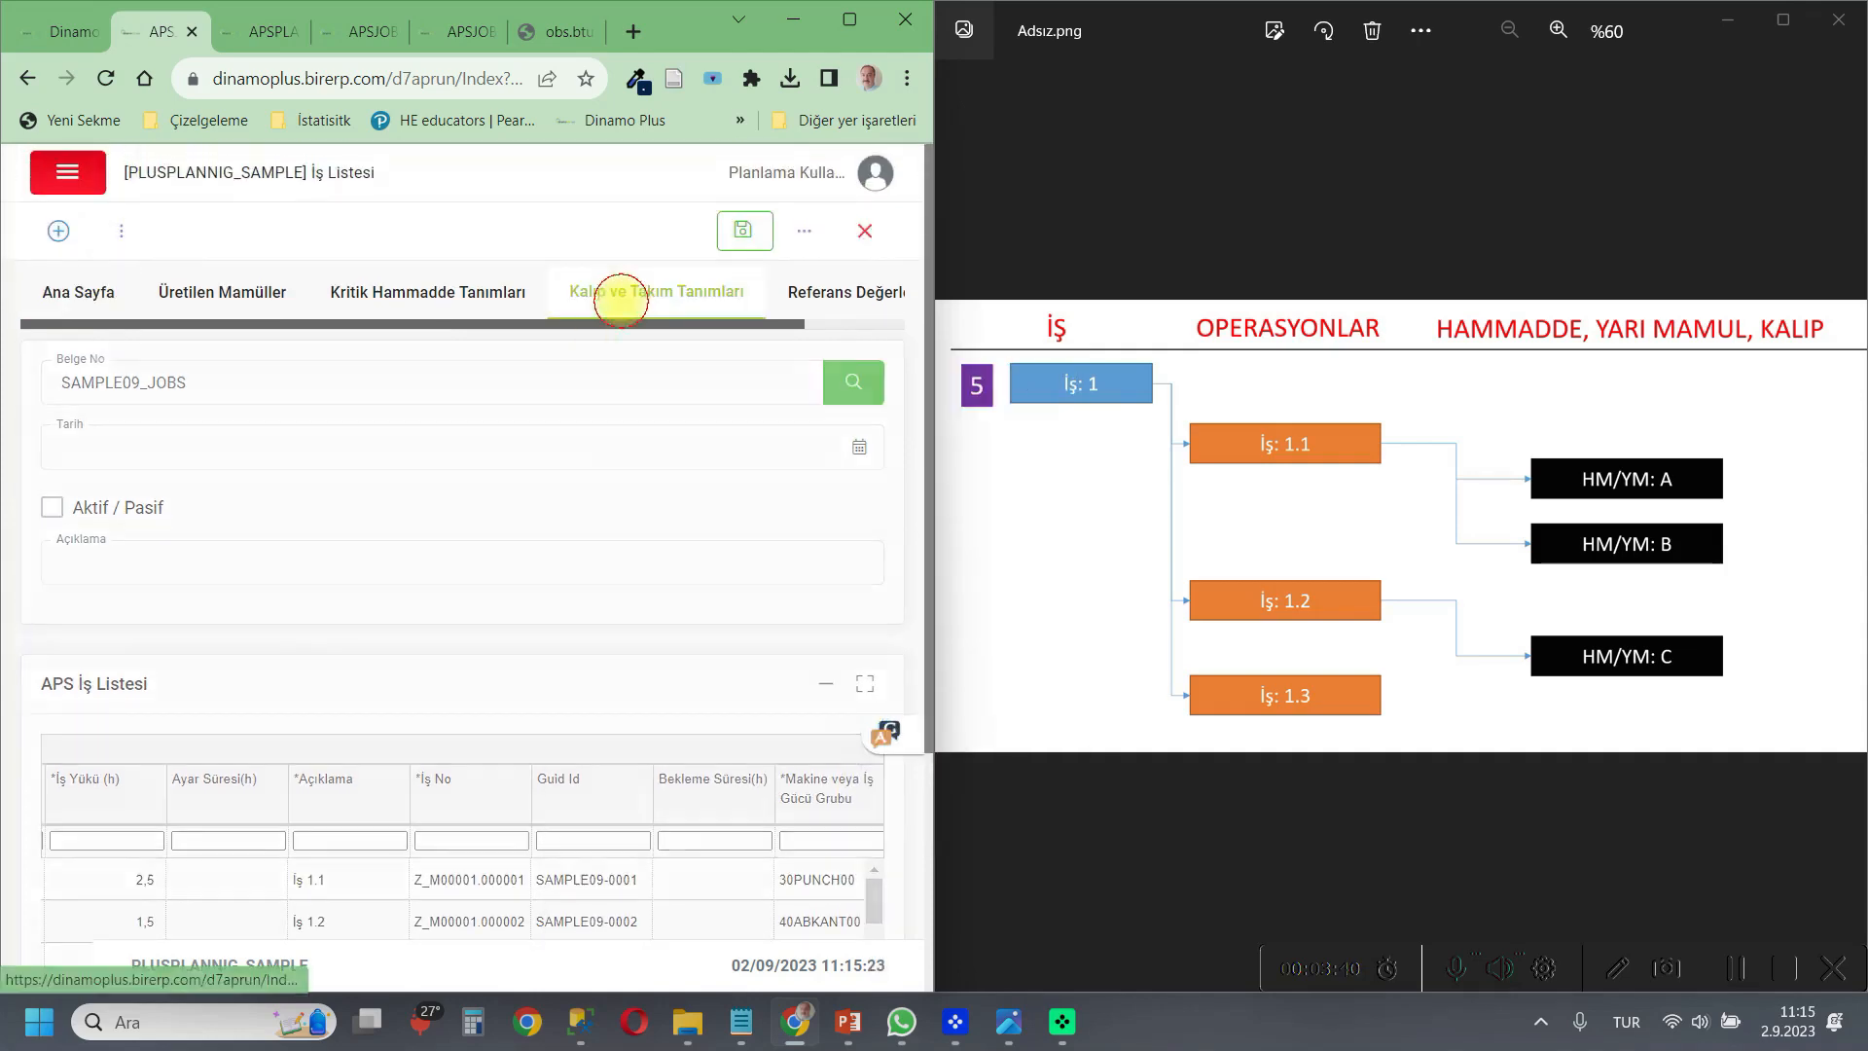
pyautogui.click(730, 300)
pyautogui.click(540, 564)
pyautogui.rightClick(540, 564)
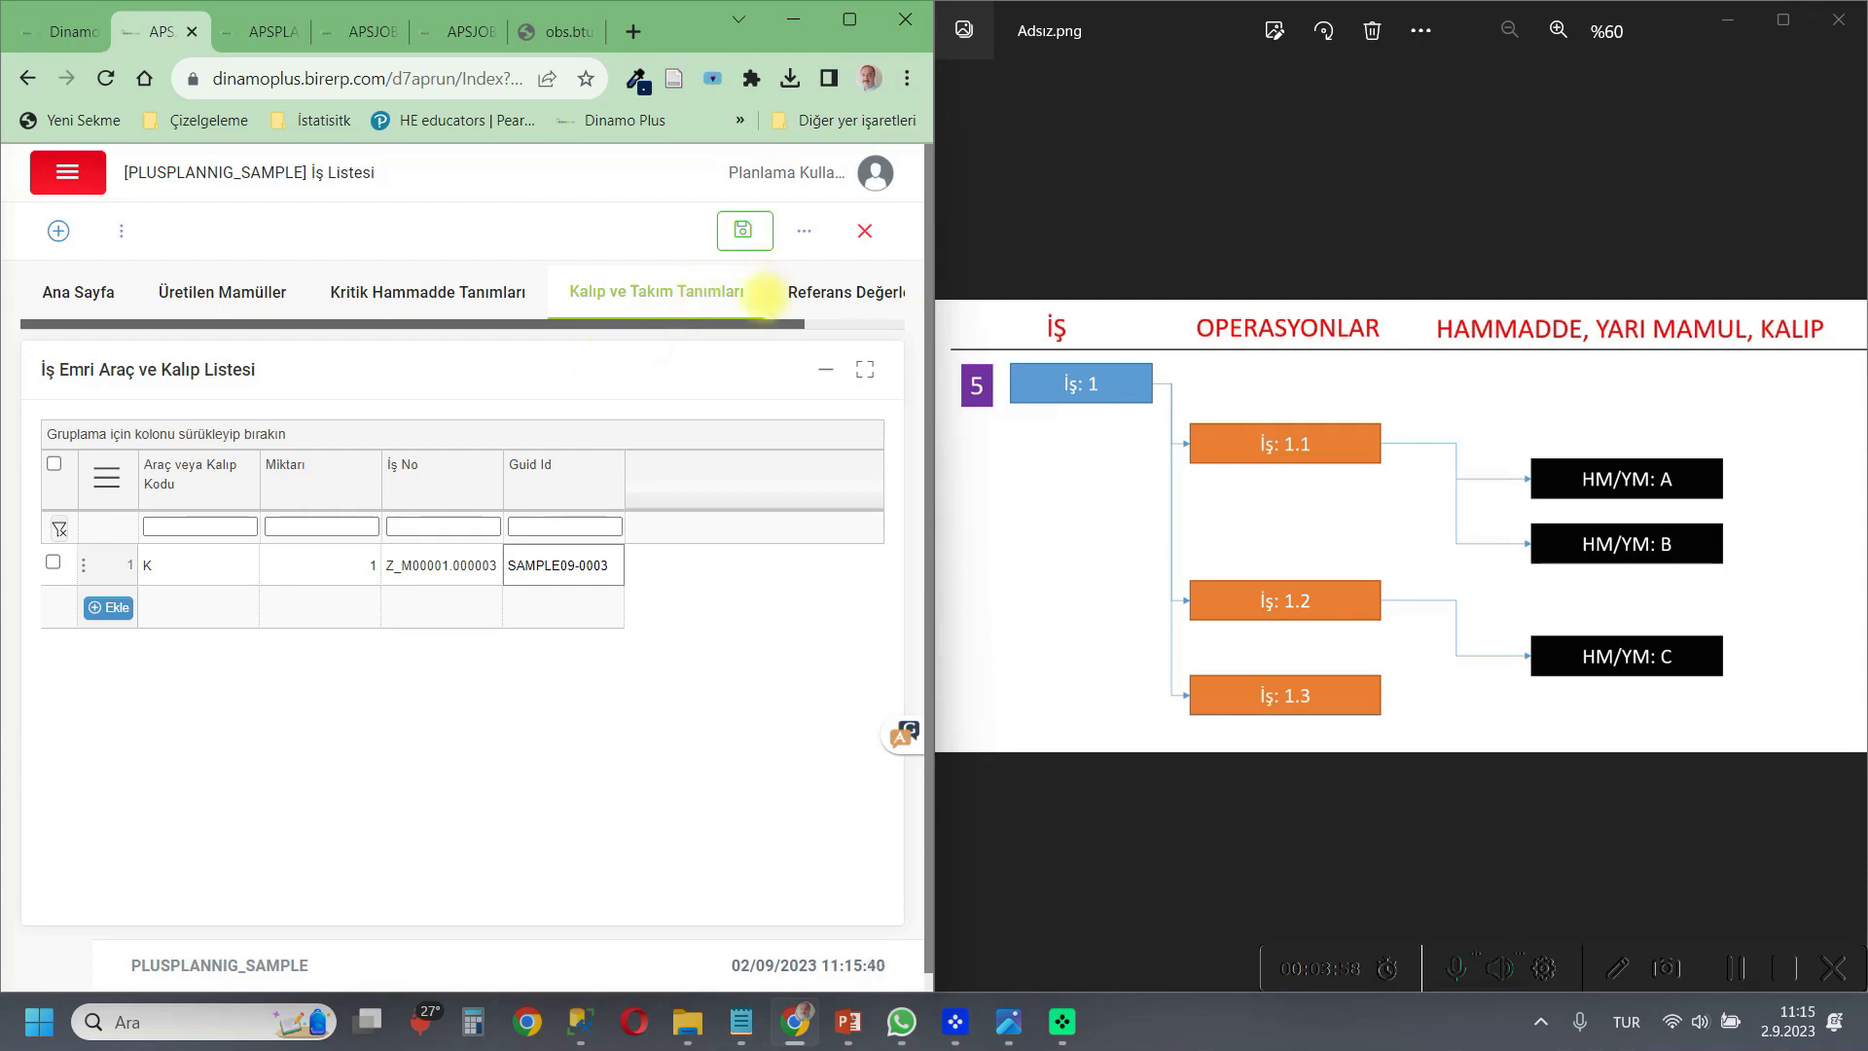
pyautogui.click(744, 231)
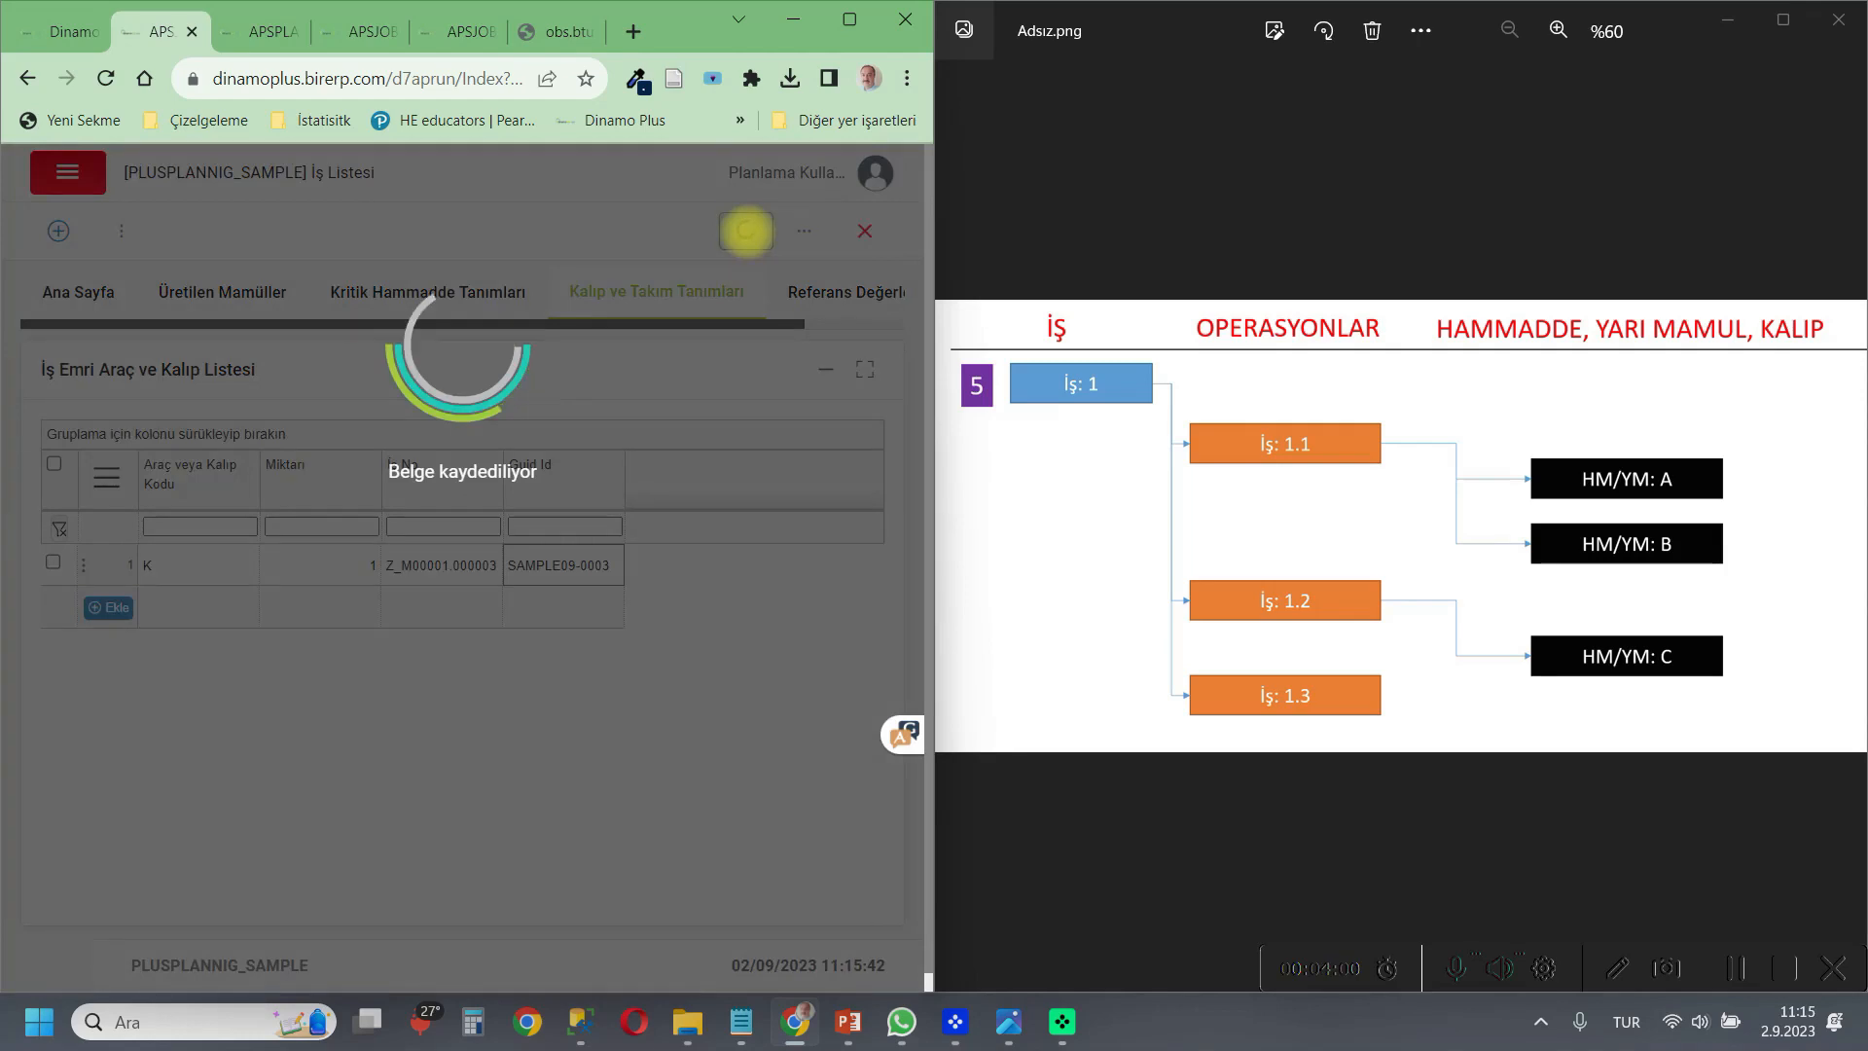